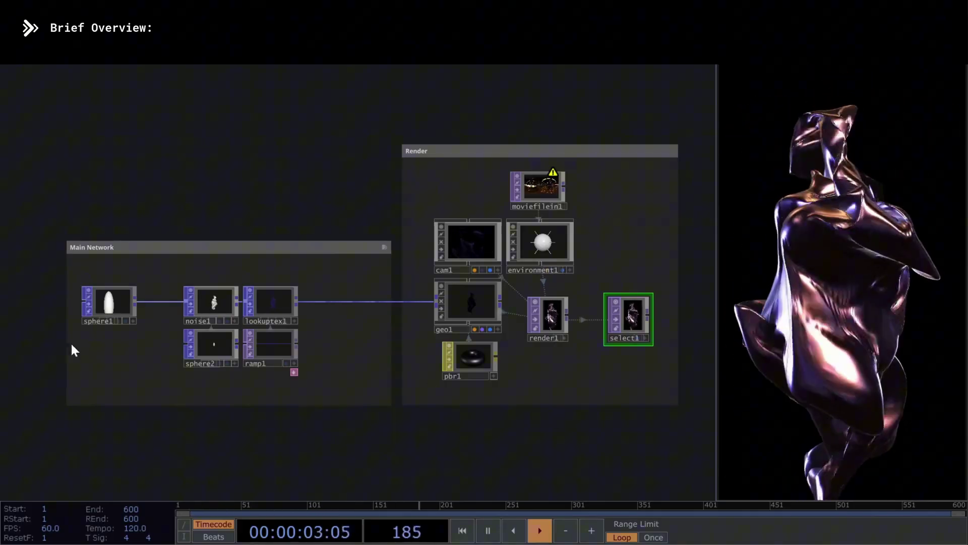
- Inspect the Main Network group's sphere1, noise1, lookuptex1 and ramp1 nodes
{"action": "left_click", "coordinate": [94, 339]}
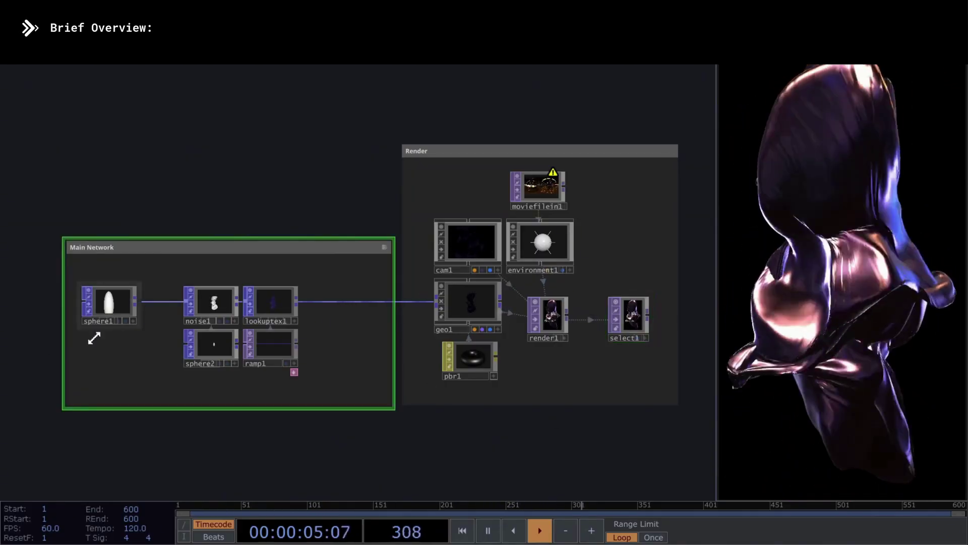
{"action": "scroll", "coordinate": [91, 353], "scroll_direction": "up", "scroll_amount": 4}
{"action": "scroll", "coordinate": [78, 371], "scroll_direction": "up", "scroll_amount": 2}
{"action": "left_click", "coordinate": [133, 243]}
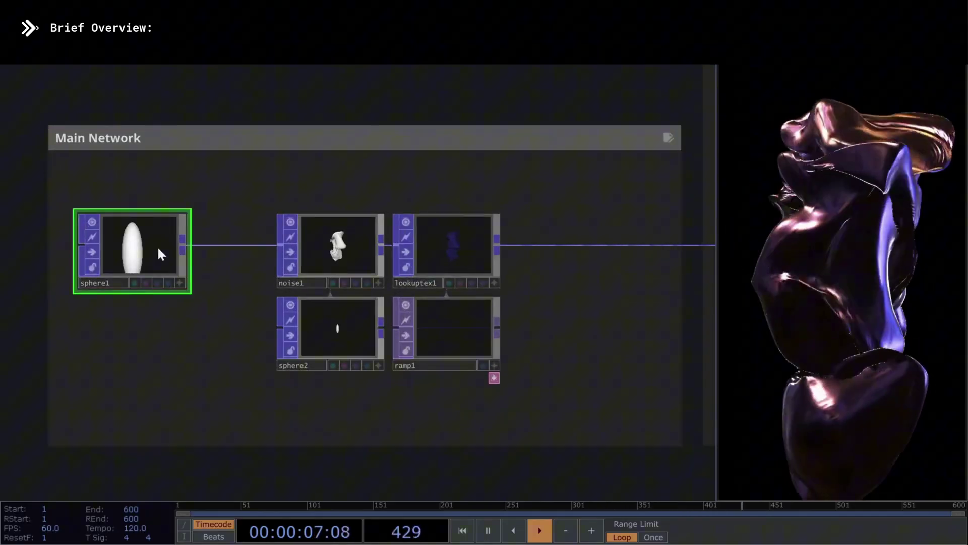
{"action": "left_click", "coordinate": [357, 251]}
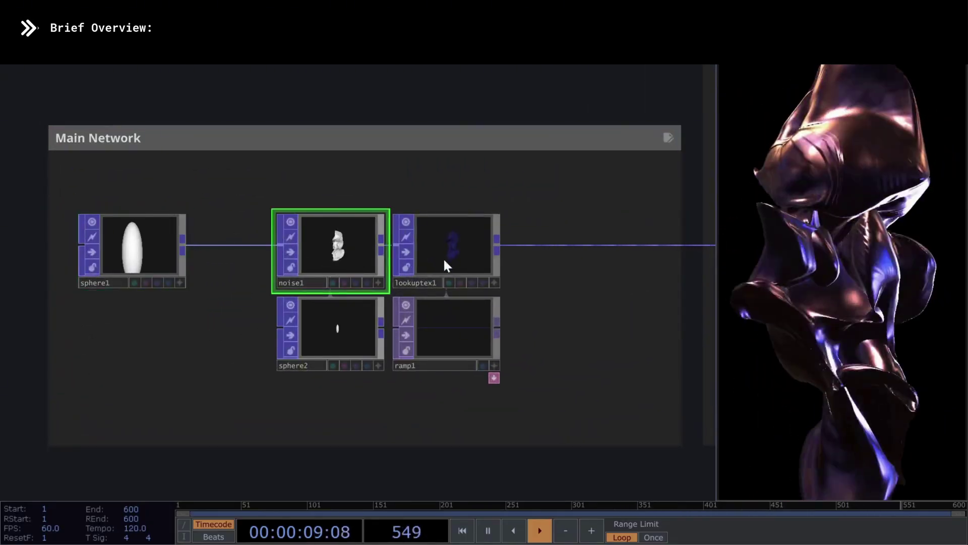
{"action": "left_click", "coordinate": [460, 257]}
{"action": "left_click", "coordinate": [434, 332]}
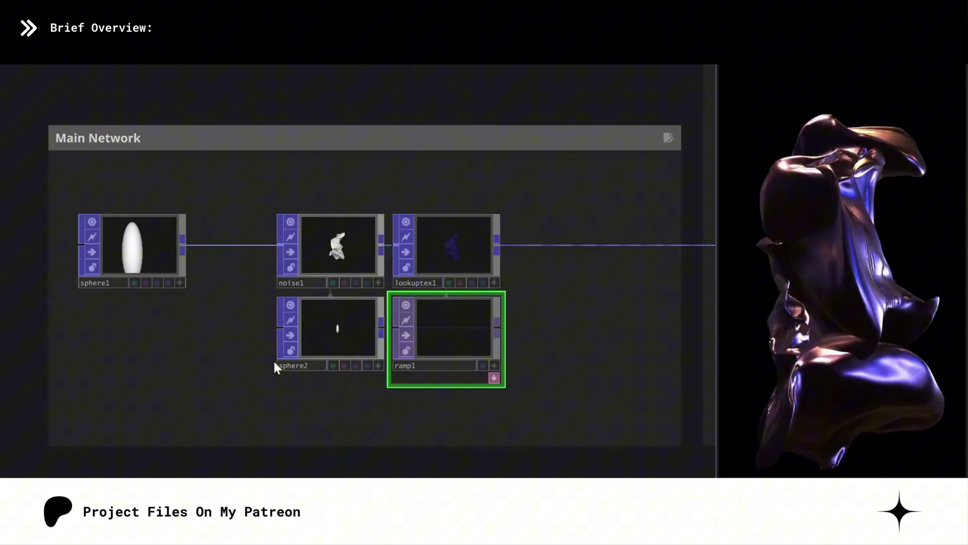
{"action": "scroll", "coordinate": [210, 365], "scroll_direction": "down", "scroll_amount": 2}
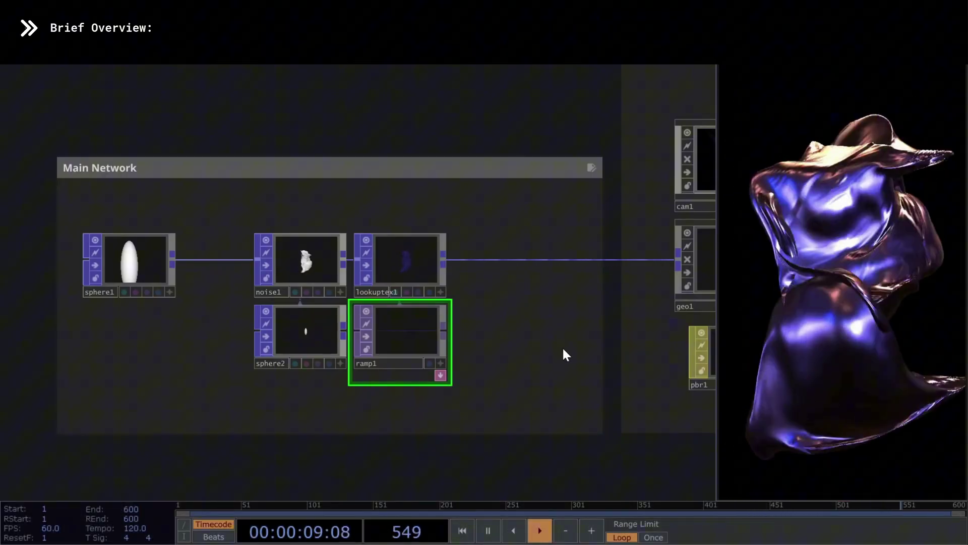
- Review noise1's transform and output parameters, then lookuptex1's parameters
{"action": "left_click", "coordinate": [311, 264]}
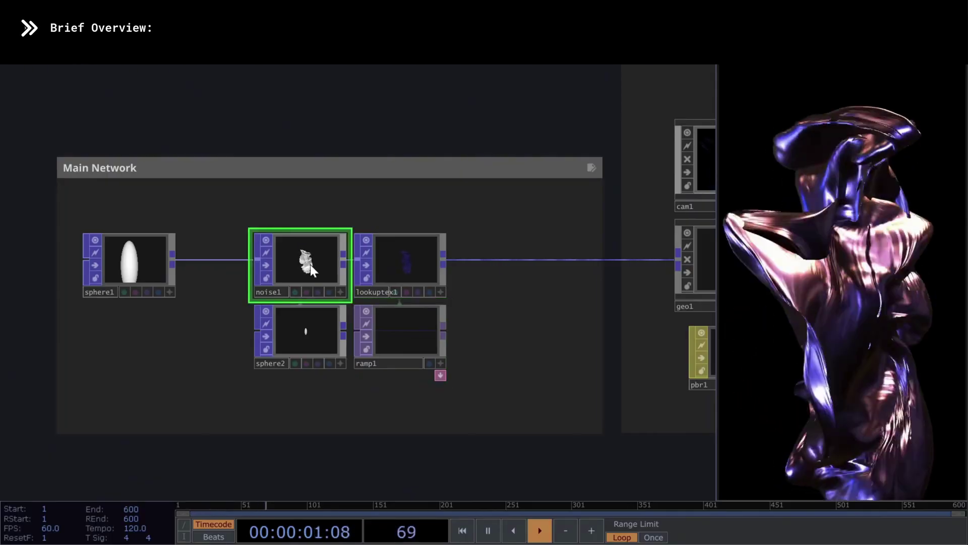
{"action": "key", "text": "p"}
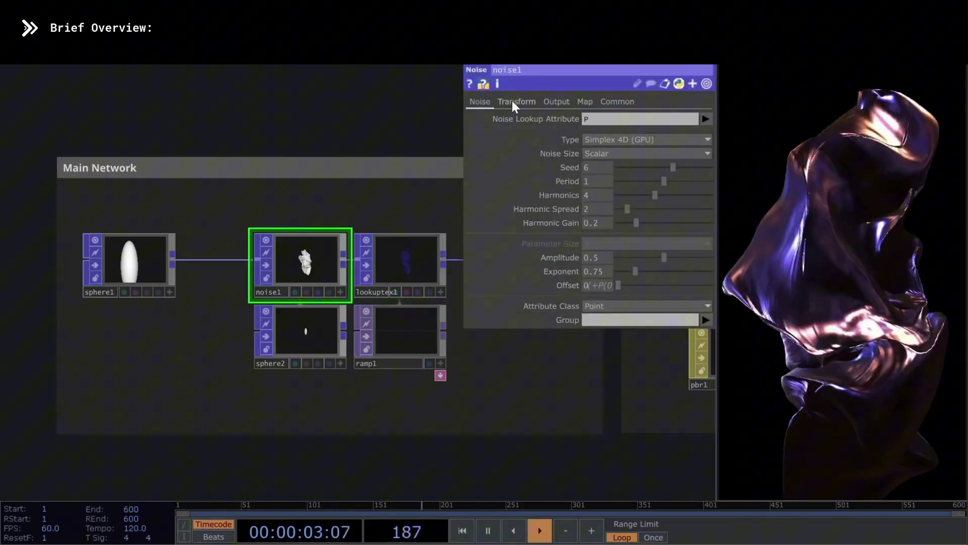
{"action": "left_click", "coordinate": [514, 101]}
{"action": "left_click", "coordinate": [557, 101]}
{"action": "left_click", "coordinate": [398, 258]}
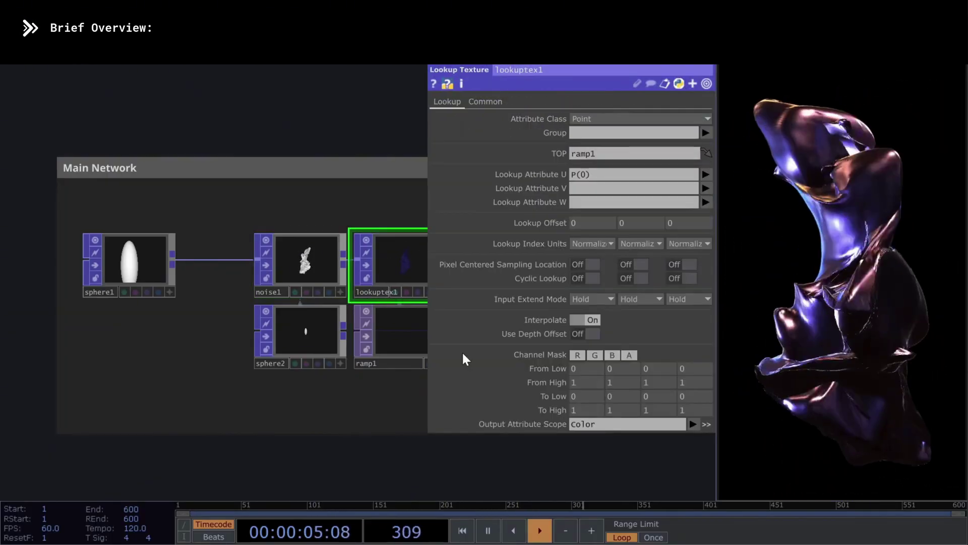
{"action": "key", "text": "p"}
- Inspect the Render group, selecting geo1 and then all of its nodes
{"action": "left_click_drag", "start_coordinate": [506, 412], "coordinate": [285, 291]}
{"action": "left_click", "coordinate": [340, 270]}
{"action": "scroll", "coordinate": [255, 328], "scroll_direction": "down", "scroll_amount": 2}
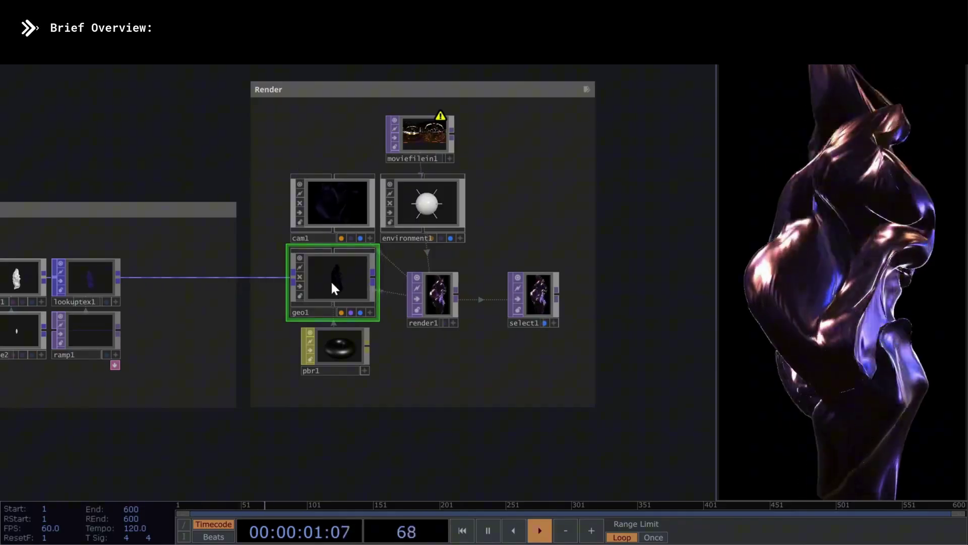
{"action": "right_click_drag", "start_coordinate": [283, 115], "coordinate": [483, 376]}
{"action": "left_click", "coordinate": [532, 223]}
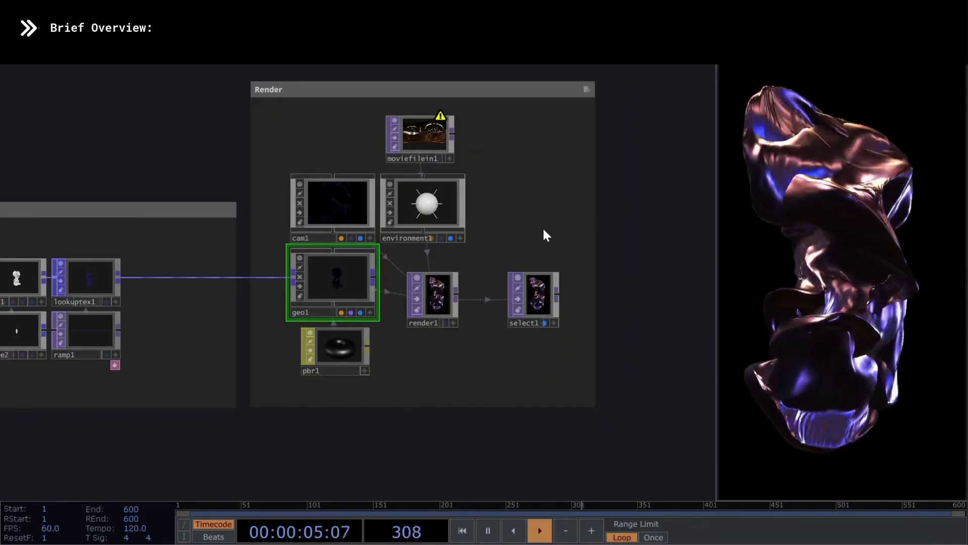
{"action": "scroll", "coordinate": [540, 233], "scroll_direction": "down", "scroll_amount": 3}
{"action": "scroll", "coordinate": [309, 192], "scroll_direction": "up", "scroll_amount": 2}
{"action": "left_click_drag", "start_coordinate": [311, 196], "coordinate": [276, 198]}
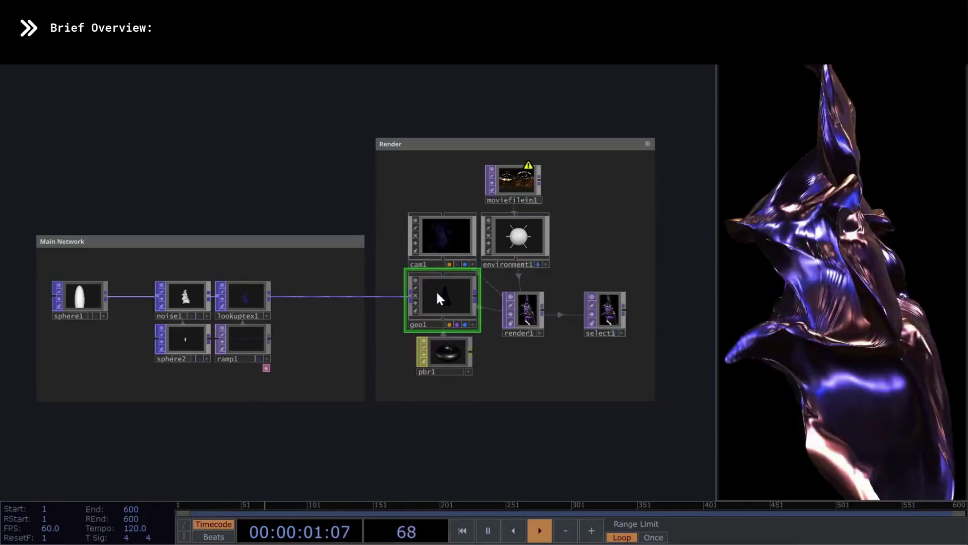
- Inspect the cam1, render1, environment1 light and moviefilein1 HDRI nodes
{"action": "left_click", "coordinate": [434, 232]}
{"action": "left_click", "coordinate": [526, 302]}
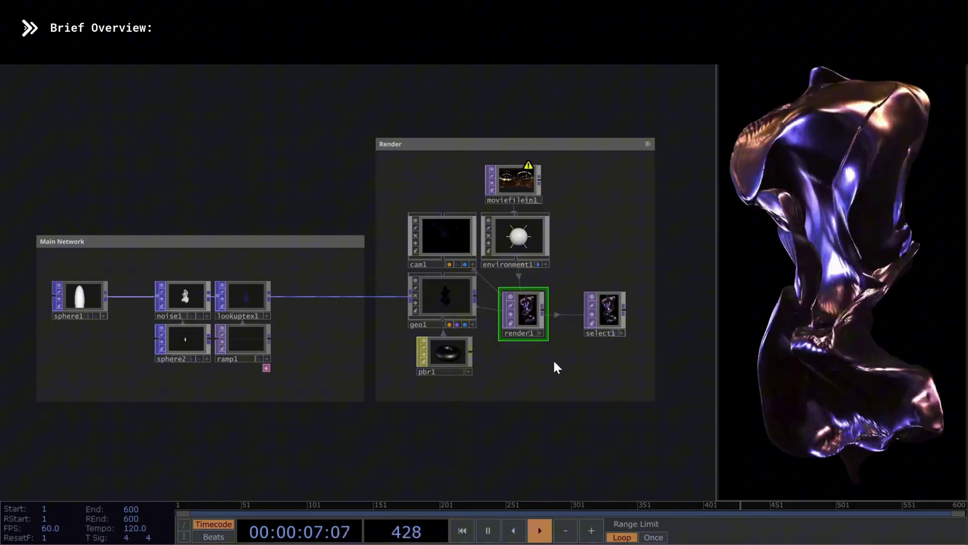
{"action": "left_click", "coordinate": [526, 236]}
{"action": "scroll", "coordinate": [527, 236], "scroll_direction": "up", "scroll_amount": 5}
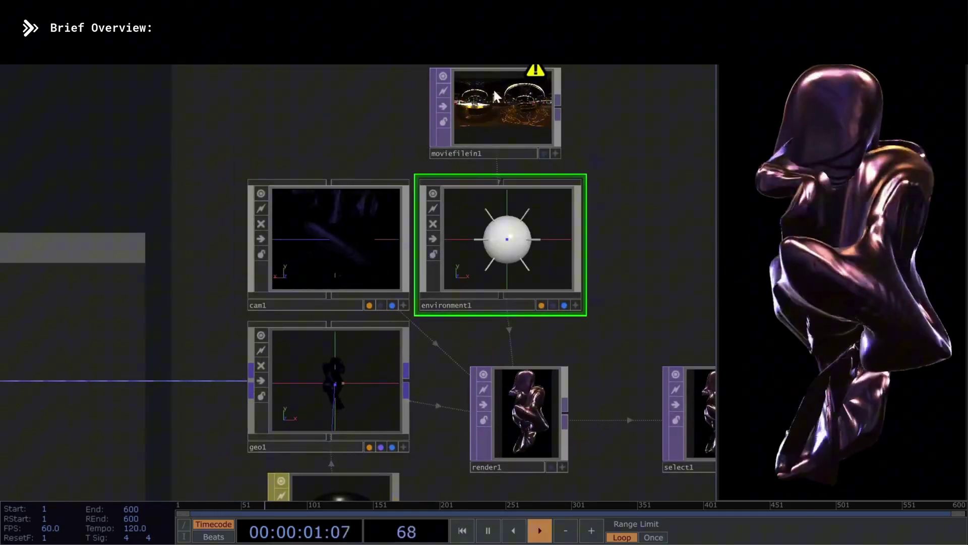
{"action": "left_click", "coordinate": [492, 107]}
{"action": "scroll", "coordinate": [513, 102], "scroll_direction": "up", "scroll_amount": 5}
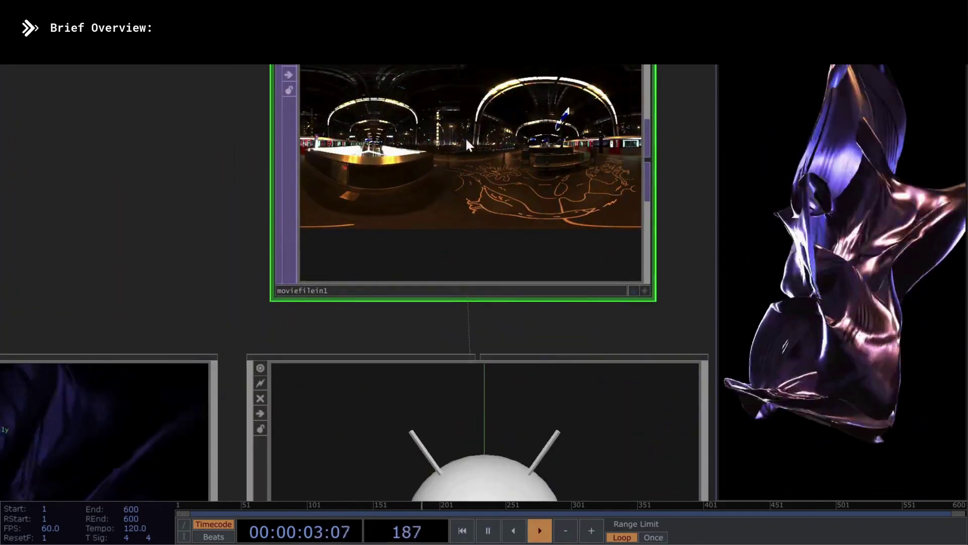
{"action": "scroll", "coordinate": [455, 154], "scroll_direction": "down", "scroll_amount": 5}
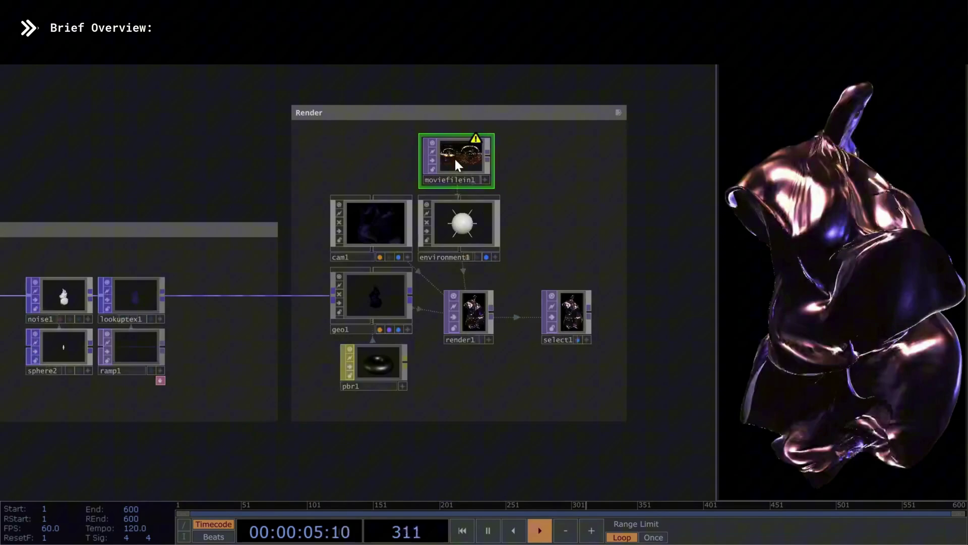
{"action": "scroll", "coordinate": [455, 158], "scroll_direction": "down", "scroll_amount": 2}
- Frame both network groups and check the noise1 and pbr1 material nodes
{"action": "left_click_drag", "start_coordinate": [244, 157], "coordinate": [333, 167]}
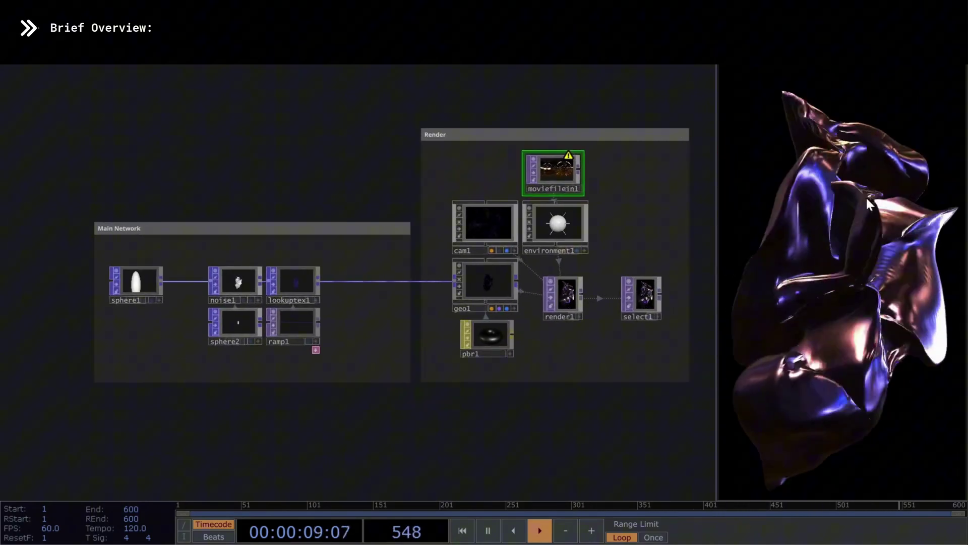
{"action": "left_click", "coordinate": [249, 273]}
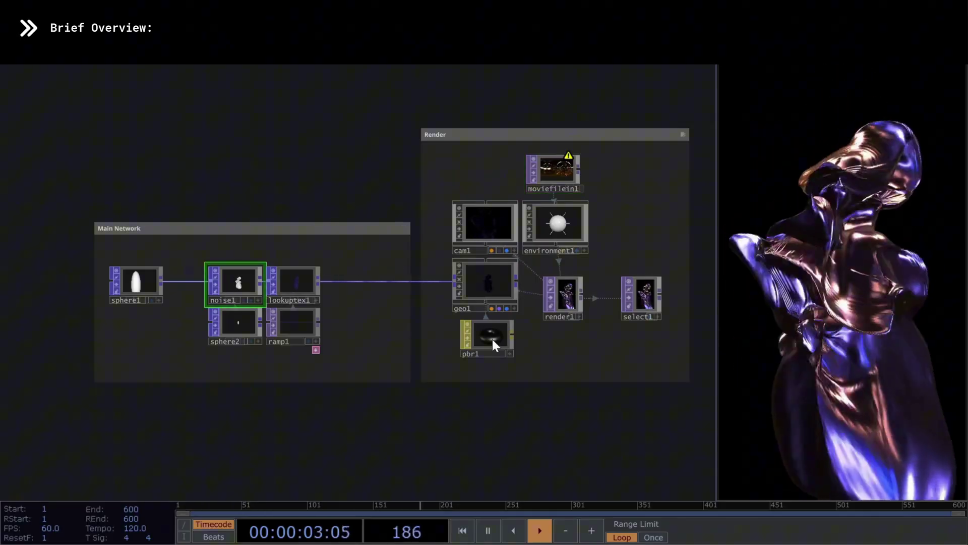
{"action": "left_click", "coordinate": [488, 337]}
{"action": "scroll", "coordinate": [486, 336], "scroll_direction": "up", "scroll_amount": 2}
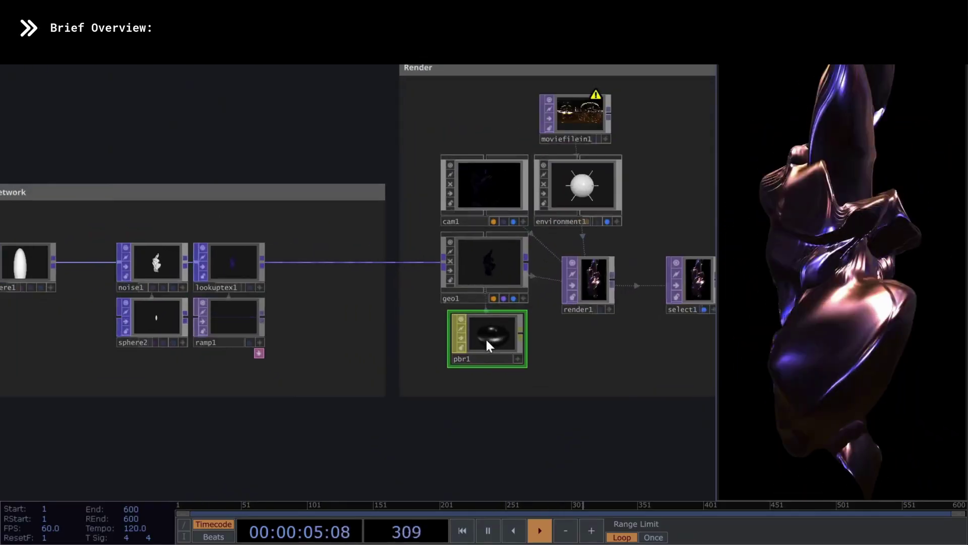
{"action": "scroll", "coordinate": [489, 336], "scroll_direction": "up", "scroll_amount": 2}
{"action": "scroll", "coordinate": [507, 336], "scroll_direction": "up", "scroll_amount": 3}
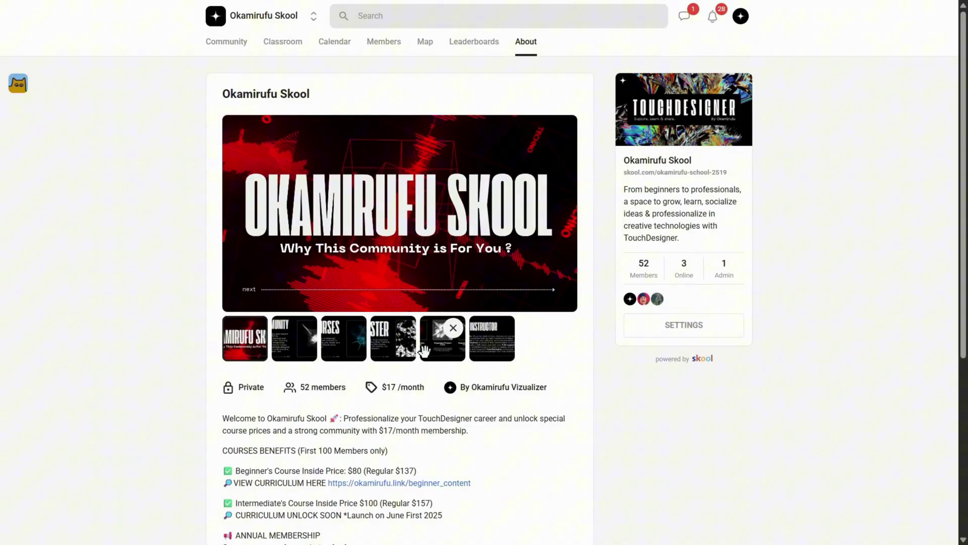
- Browse the gallery slides: Community, Courses, Master, Organized Project Files, Your Instructor
{"action": "left_click", "coordinate": [282, 356]}
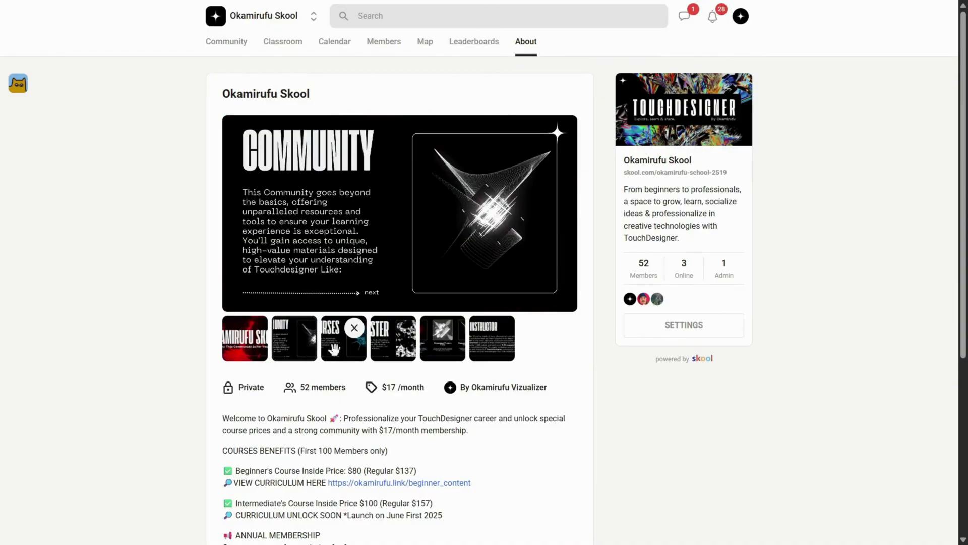
{"action": "left_click", "coordinate": [353, 348]}
{"action": "left_click", "coordinate": [383, 347]}
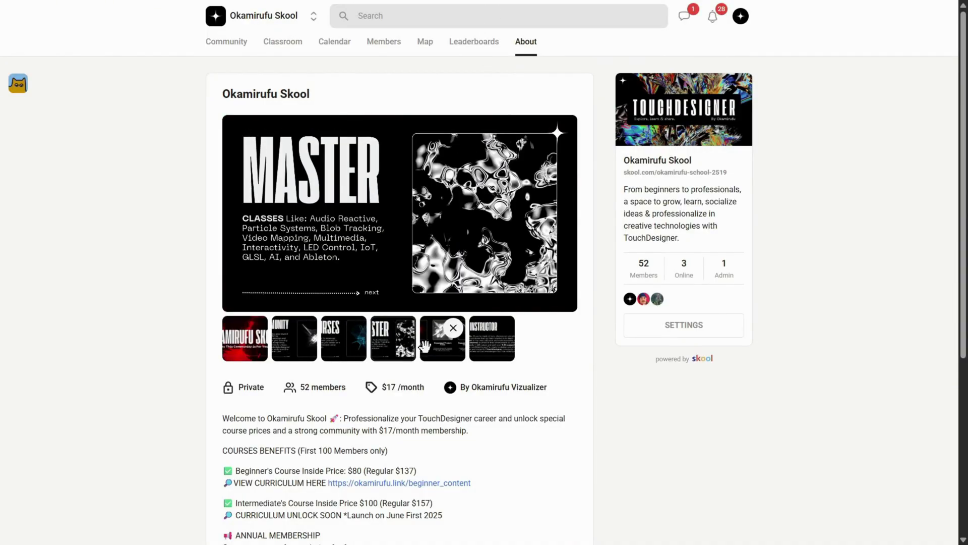
{"action": "left_click", "coordinate": [443, 348]}
{"action": "left_click", "coordinate": [479, 352]}
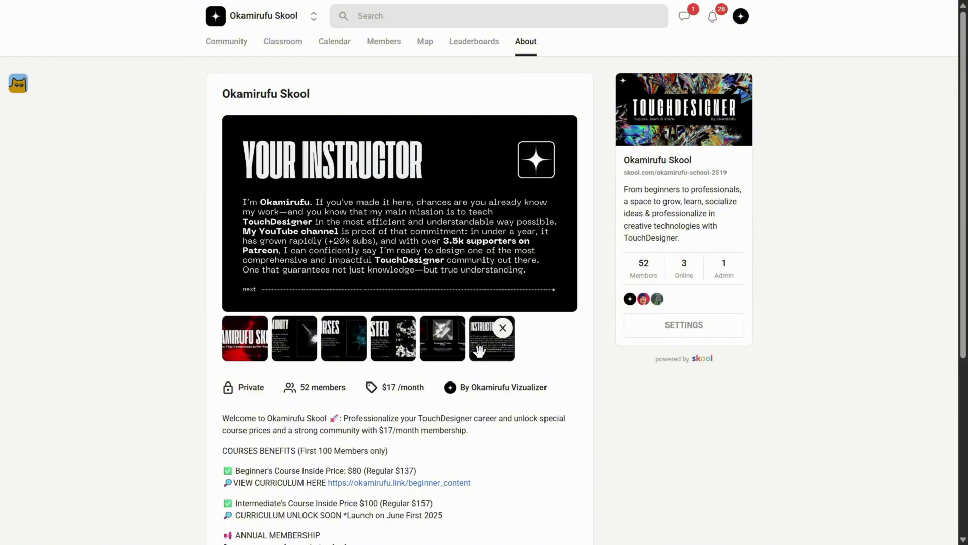
{"action": "scroll", "coordinate": [479, 351], "scroll_direction": "down", "scroll_amount": 5}
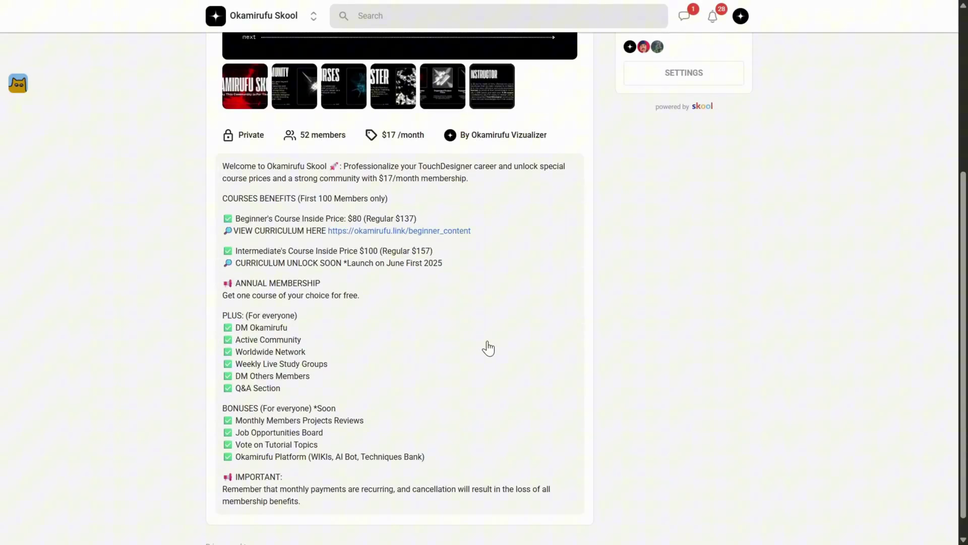
{"action": "scroll", "coordinate": [488, 348], "scroll_direction": "up", "scroll_amount": 5}
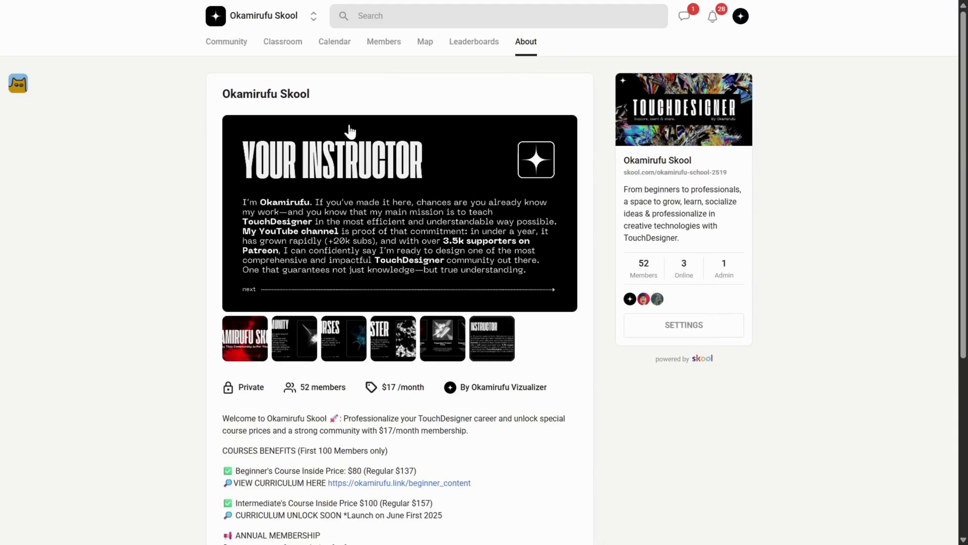
- Open The Ultimate Beginner's Course in the classroom and browse its 01 Introduction lessons
{"action": "left_click", "coordinate": [288, 44]}
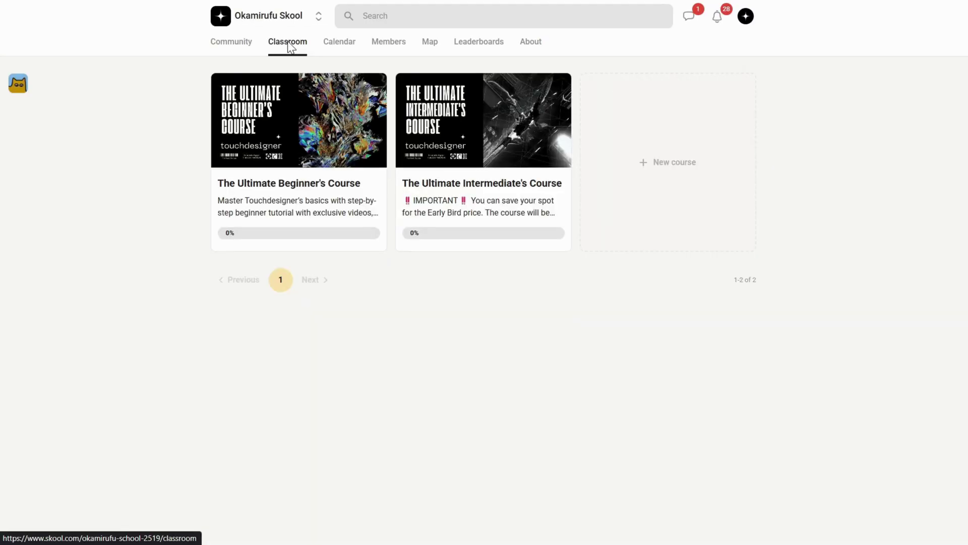
{"action": "left_click", "coordinate": [320, 125]}
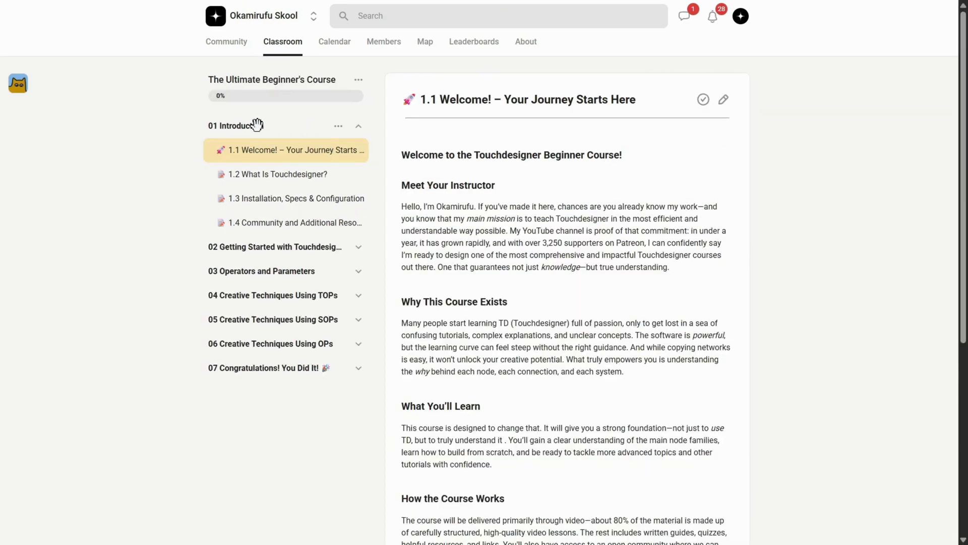
{"action": "left_click", "coordinate": [359, 127]}
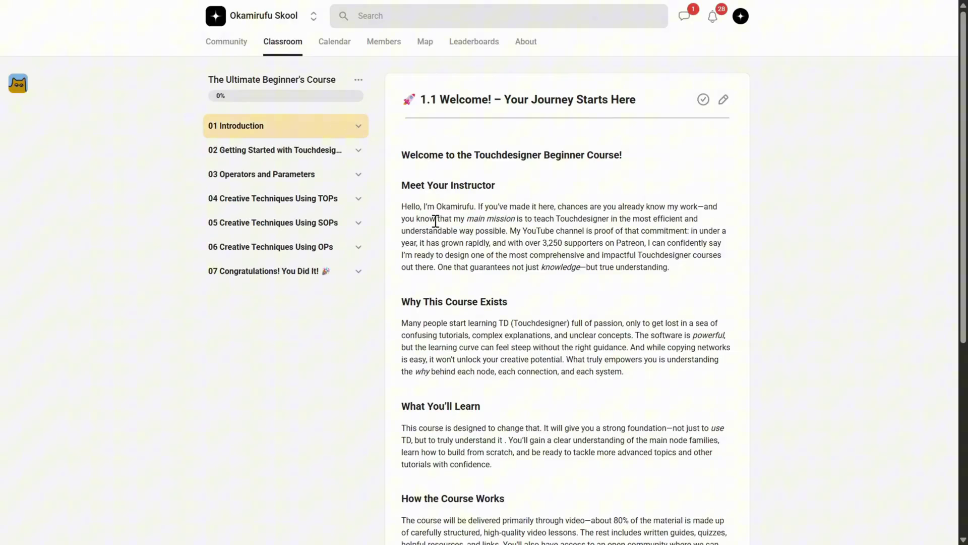
{"action": "scroll", "coordinate": [435, 221], "scroll_direction": "down", "scroll_amount": 6}
{"action": "scroll", "coordinate": [431, 237], "scroll_direction": "up", "scroll_amount": 6}
{"action": "left_click", "coordinate": [357, 129]}
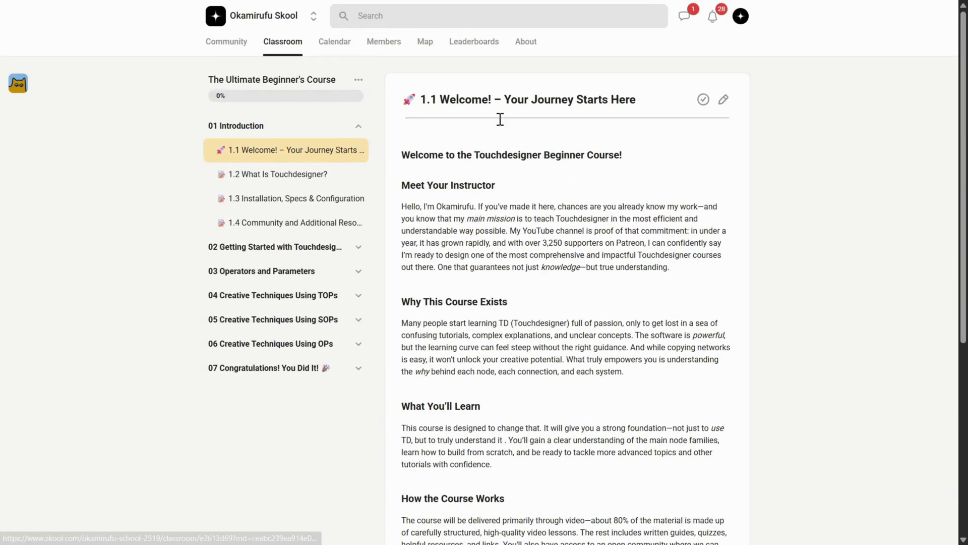
{"action": "scroll", "coordinate": [504, 298], "scroll_direction": "down", "scroll_amount": 5}
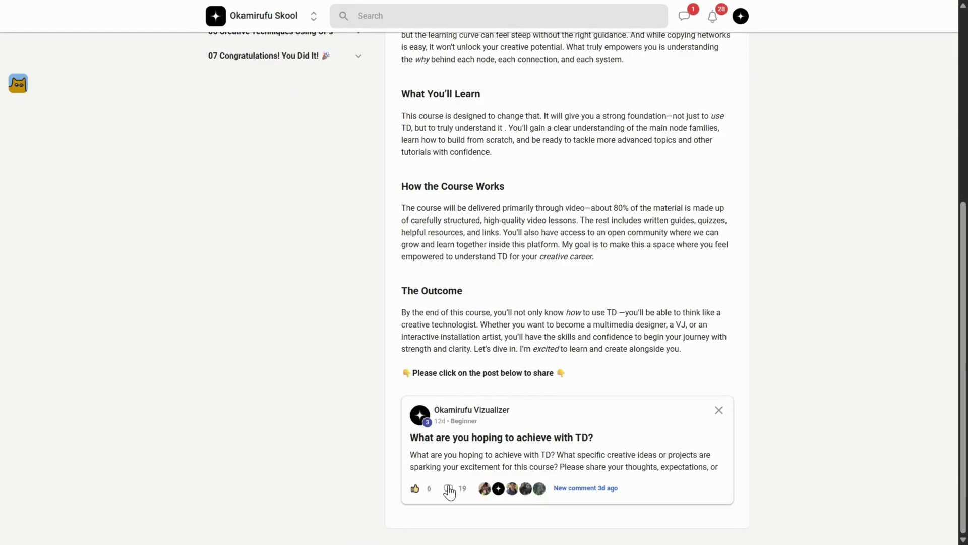
- Read the comments on the course's welcome post, then close it
{"action": "left_click", "coordinate": [449, 491]}
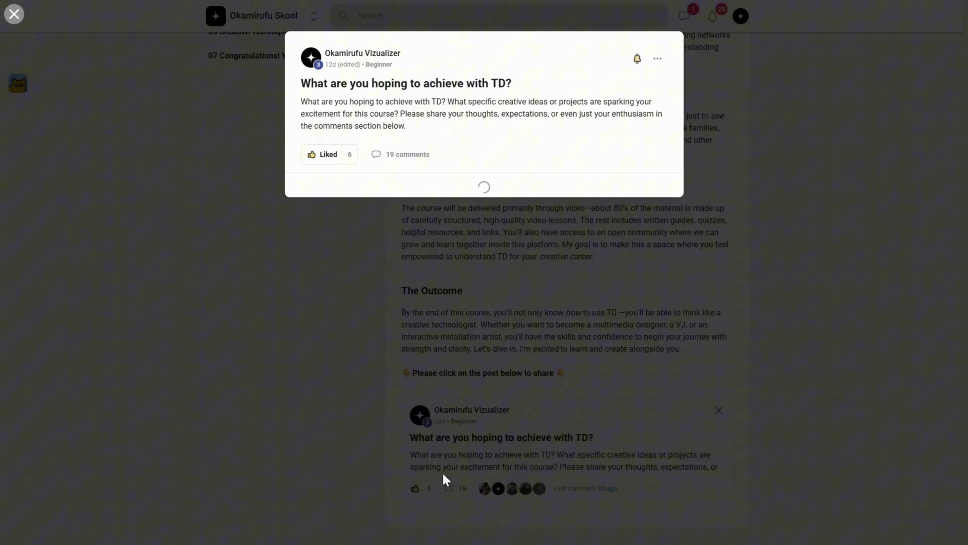
{"action": "scroll", "coordinate": [425, 262], "scroll_direction": "down", "scroll_amount": 3}
{"action": "scroll", "coordinate": [425, 262], "scroll_direction": "down", "scroll_amount": 12}
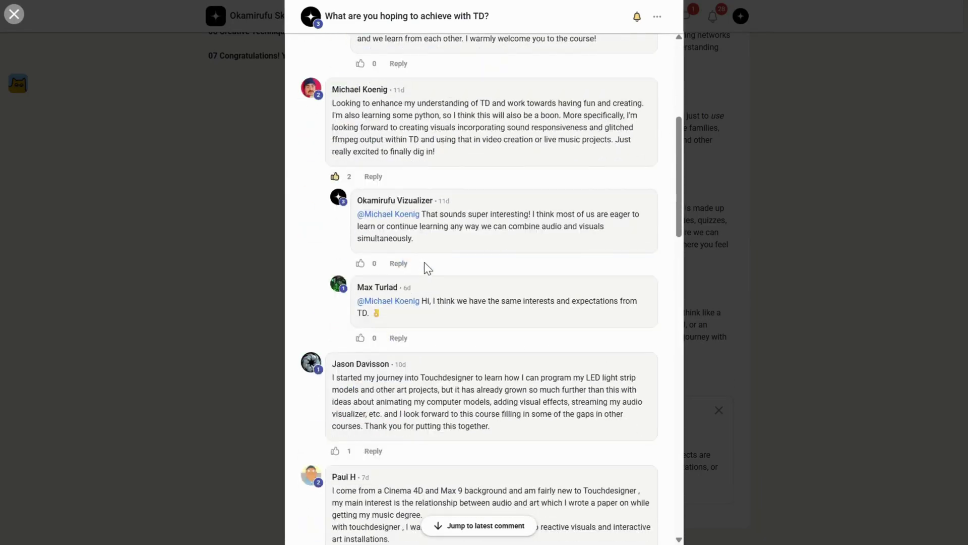
{"action": "scroll", "coordinate": [424, 262], "scroll_direction": "down", "scroll_amount": 6}
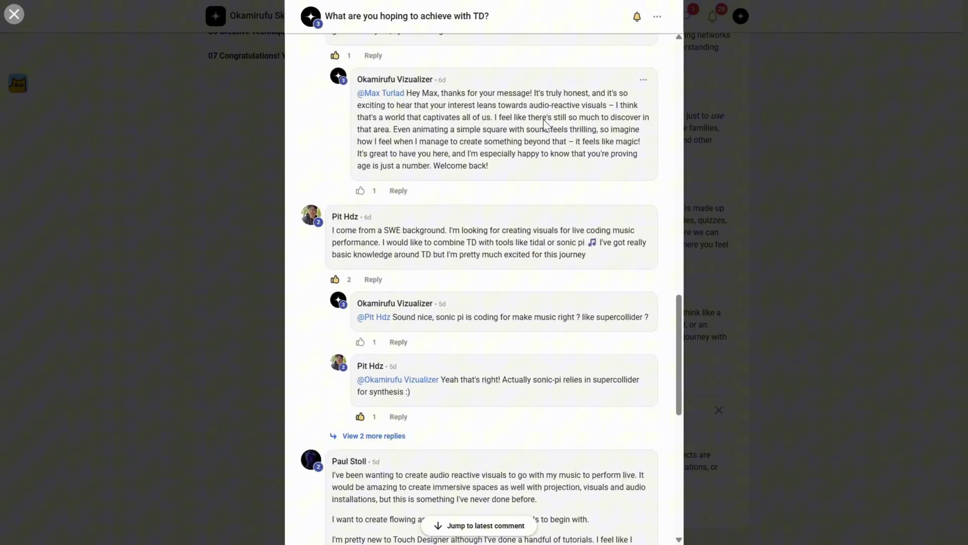
{"action": "left_click", "coordinate": [846, 133]}
{"action": "scroll", "coordinate": [398, 358], "scroll_direction": "up", "scroll_amount": 8}
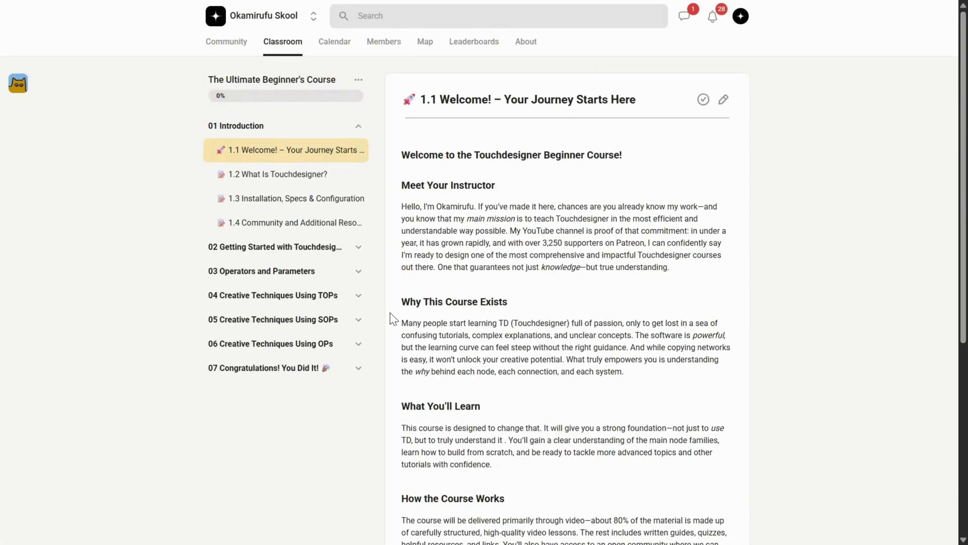
- View the community member map, then go to the Leaderboards page
{"action": "left_click", "coordinate": [419, 48]}
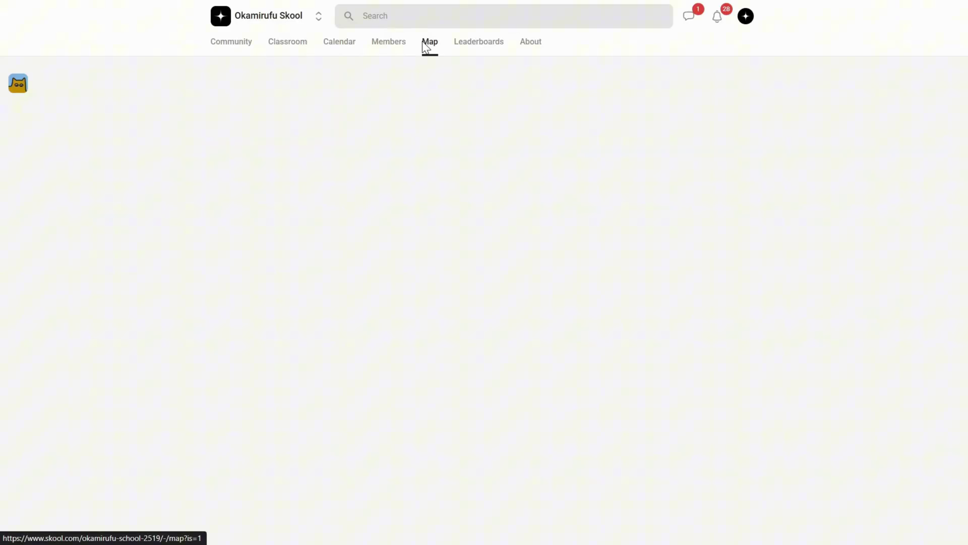
{"action": "scroll", "coordinate": [441, 279], "scroll_direction": "up", "scroll_amount": 2}
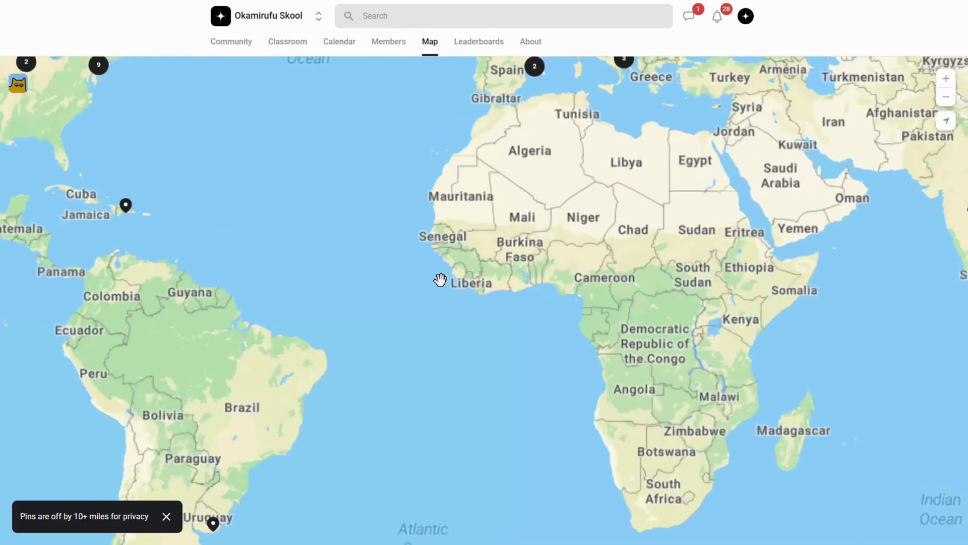
{"action": "scroll", "coordinate": [441, 279], "scroll_direction": "down", "scroll_amount": 2}
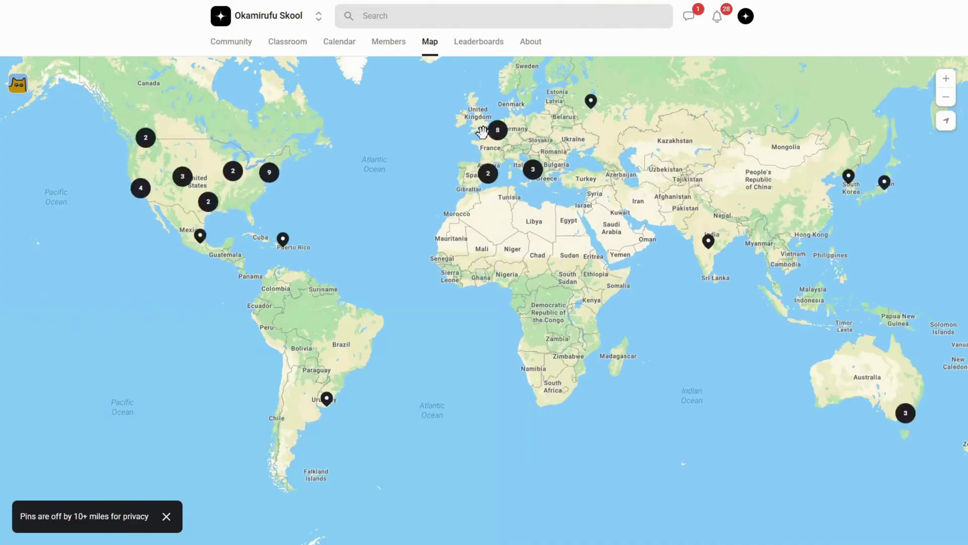
{"action": "left_click", "coordinate": [499, 44]}
{"action": "scroll", "coordinate": [452, 346], "scroll_direction": "down", "scroll_amount": 5}
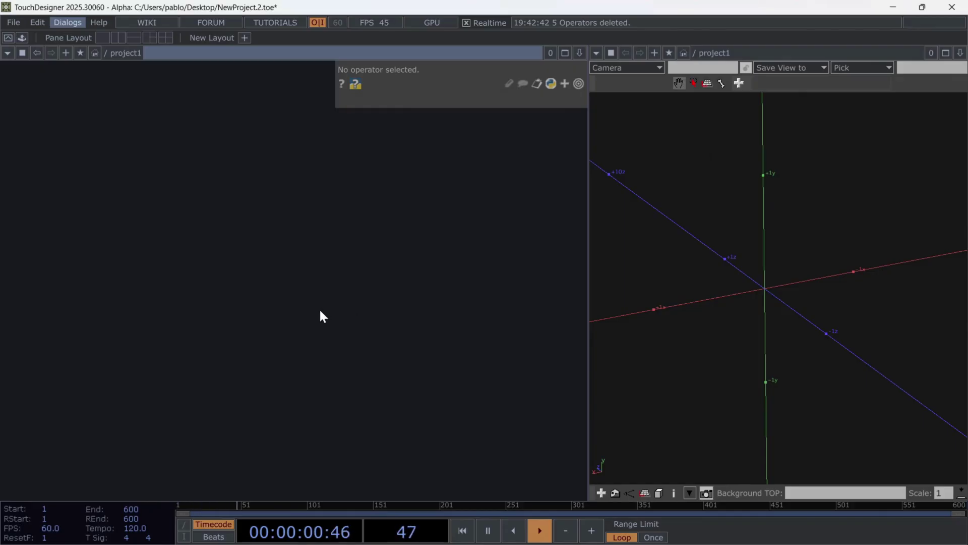
- Create a Sphere POP, place it, and show it in the viewer
{"action": "key", "text": "Tab"}
{"action": "left_click", "coordinate": [315, 309]}
{"action": "key", "text": "Tab"}
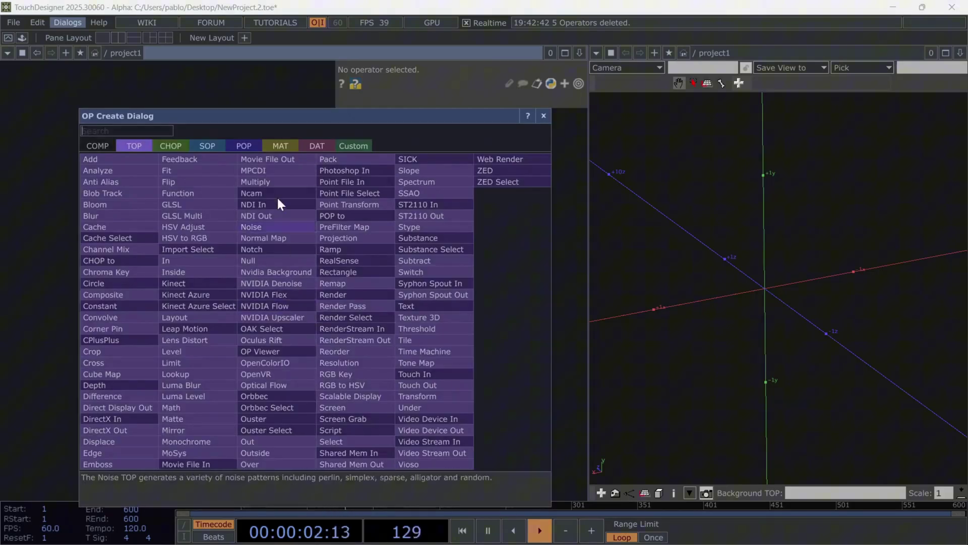
{"action": "left_click", "coordinate": [245, 146]}
{"action": "type", "text": "sph"}
{"action": "left_click", "coordinate": [255, 385]}
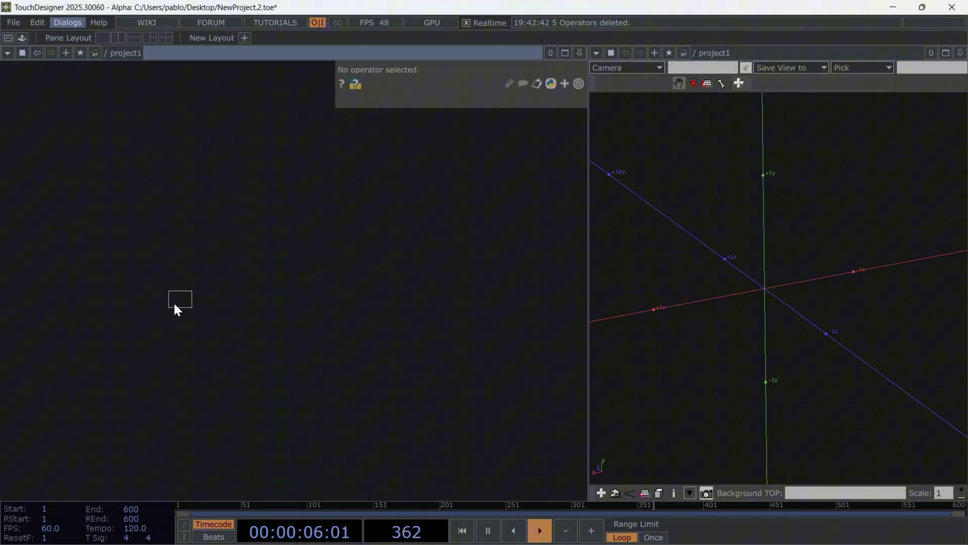
{"action": "left_click", "coordinate": [174, 301]}
{"action": "left_click", "coordinate": [237, 315]}
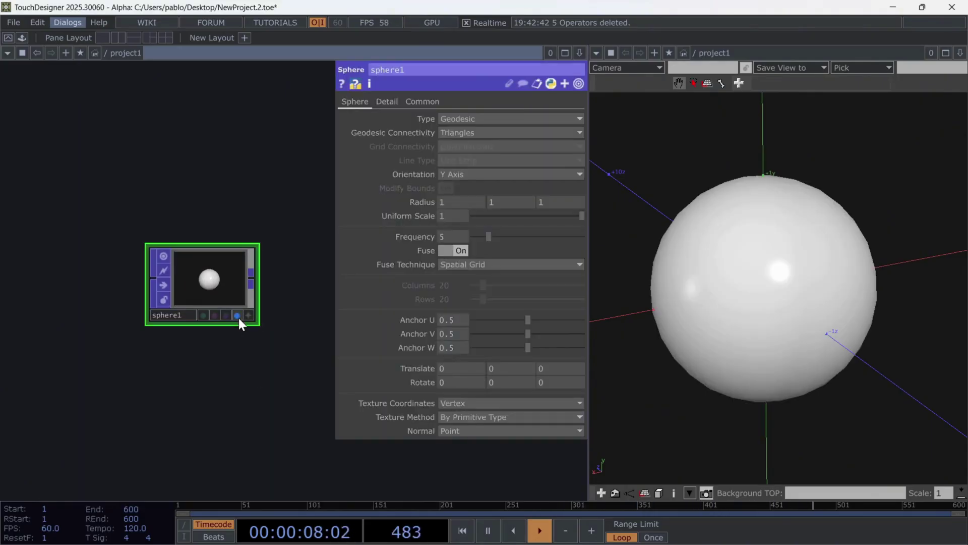
- Set sphere1's radius to 0.5, 1.5, 0.5
{"action": "left_click_drag", "start_coordinate": [767, 302], "coordinate": [789, 317]}
{"action": "key", "text": "h"}
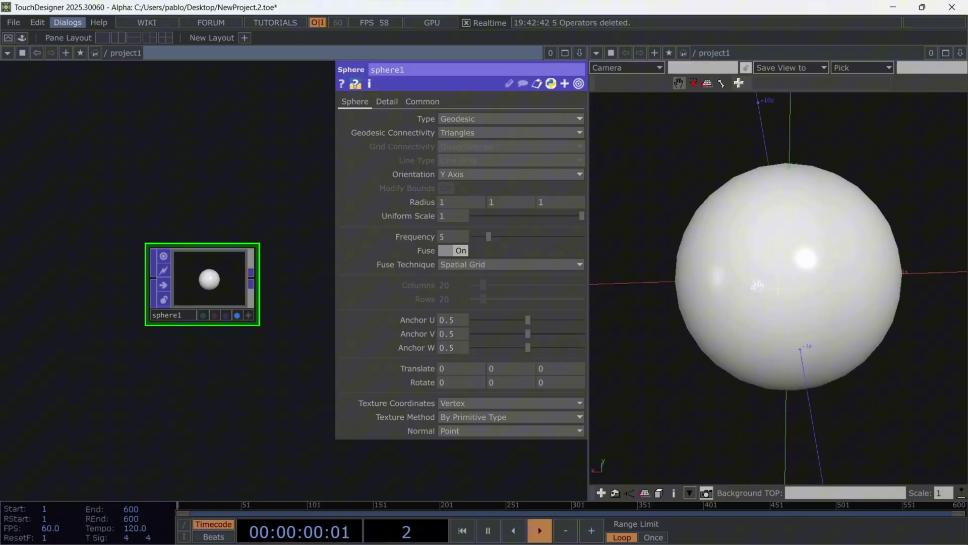
{"action": "left_click_drag", "start_coordinate": [208, 281], "coordinate": [175, 285]}
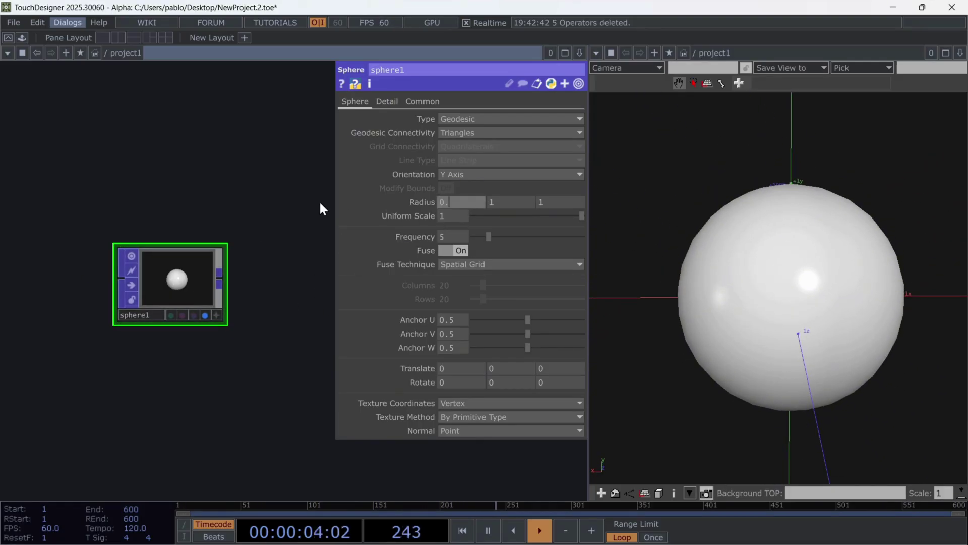
{"action": "type", "text": "5"}
{"action": "key", "text": "Tab"}
{"action": "type", "text": "1.5"}
{"action": "key", "text": "Tab"}
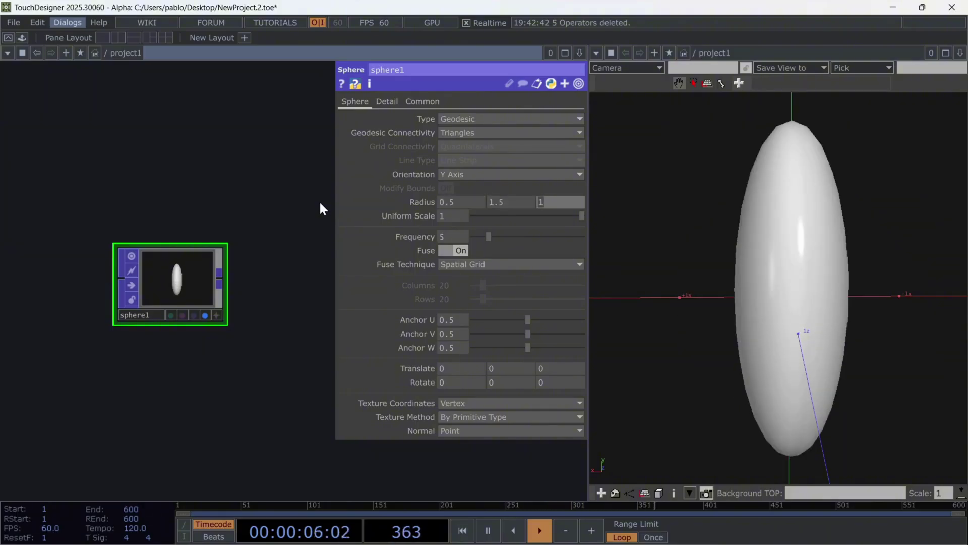
{"action": "key", "text": "Tab"}
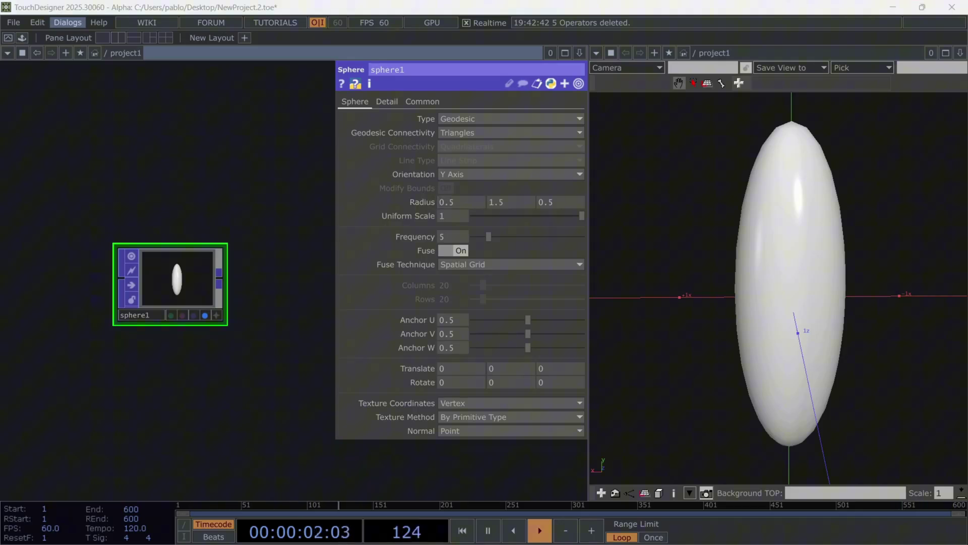
- Show the sphere as wireframe and raise its frequency to 100
{"action": "left_click", "coordinate": [511, 195]}
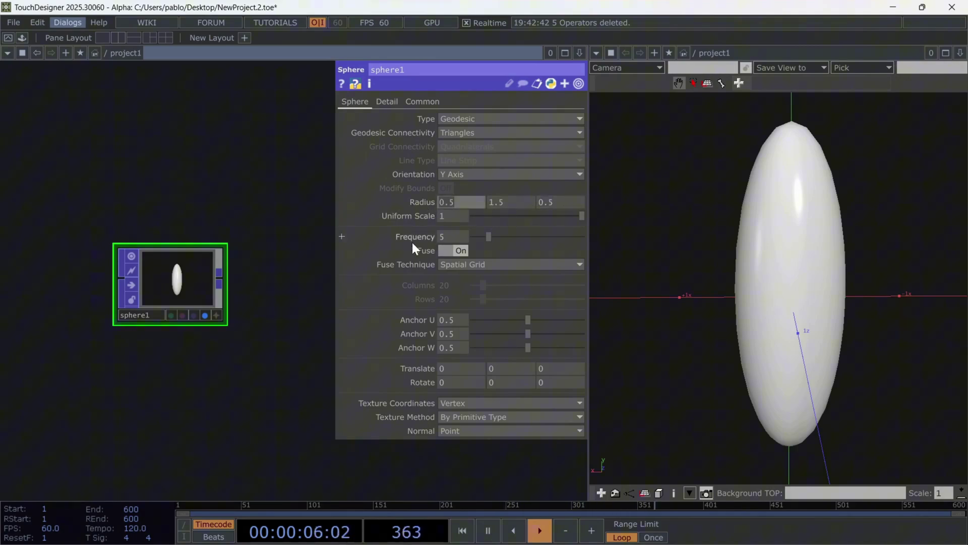
{"action": "key", "text": "w"}
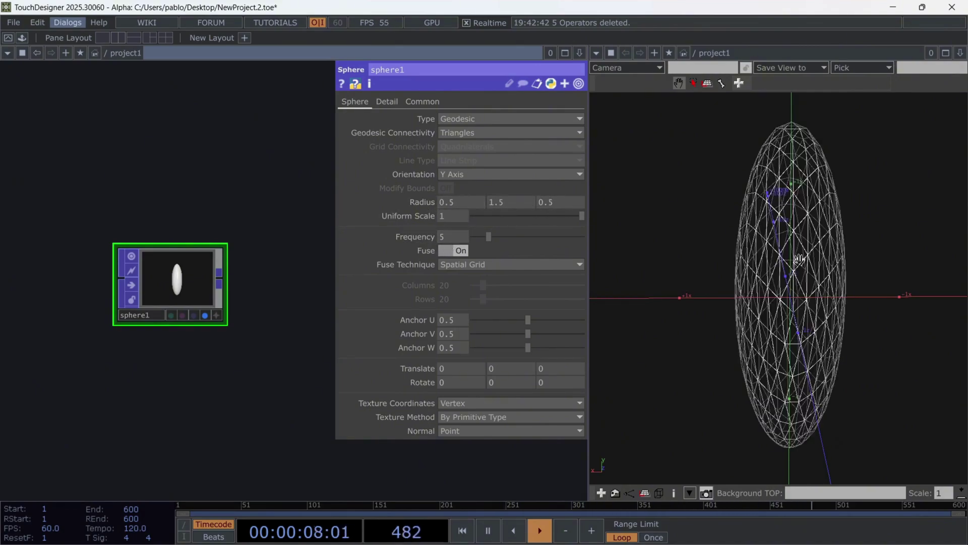
{"action": "mouse_move", "coordinate": [787, 238]}
{"action": "left_mouse_down"}
{"action": "mouse_move", "coordinate": [804, 269]}
{"action": "mouse_move", "coordinate": [771, 265]}
{"action": "left_mouse_up"}
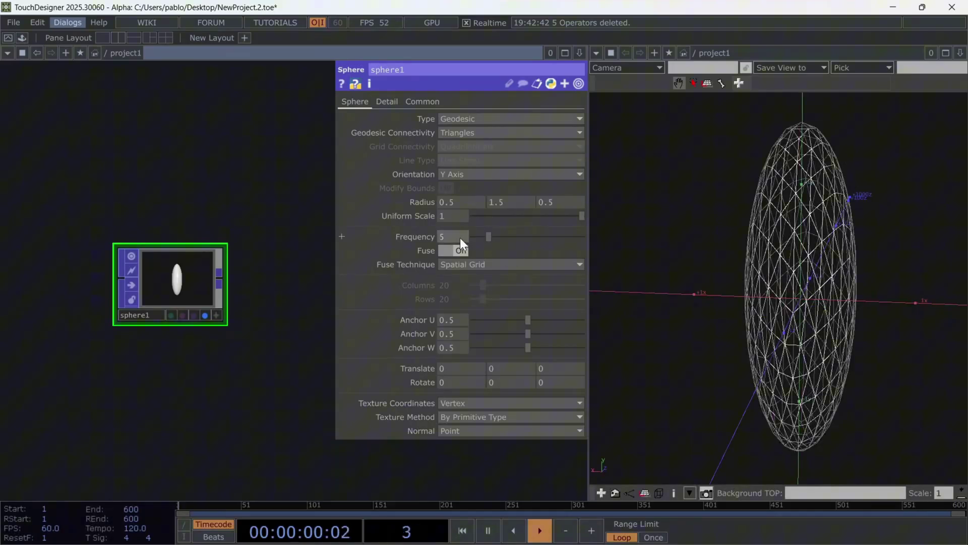
{"action": "type", "text": "100"}
{"action": "key", "text": "Return"}
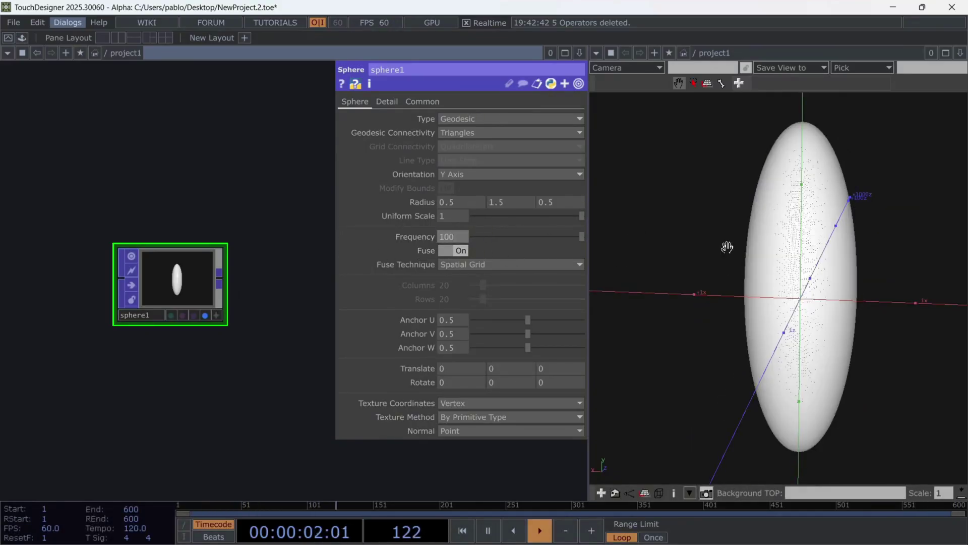
- Add a Noise POP after sphere1 with shaded display restored
{"action": "key", "text": "w"}
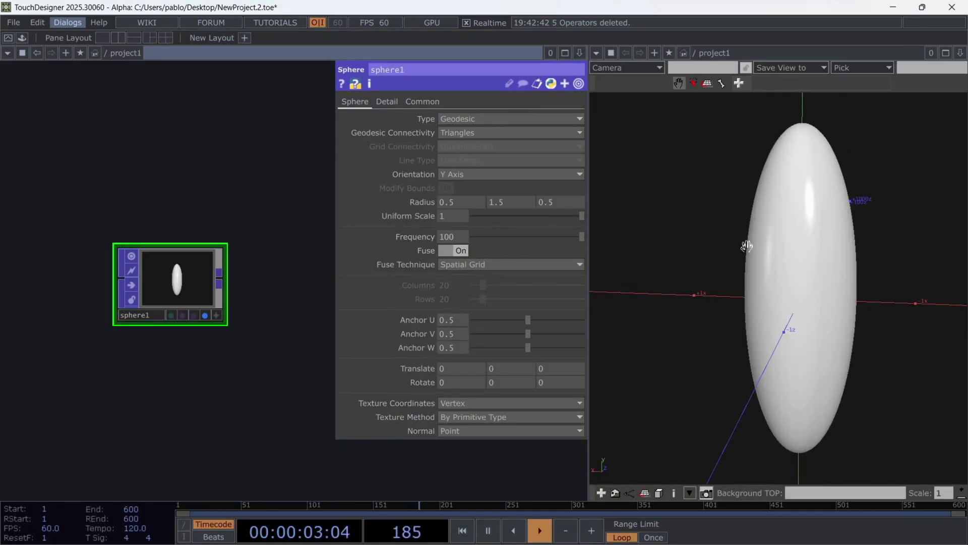
{"action": "left_click", "coordinate": [219, 282]}
{"action": "type", "text": "noi"}
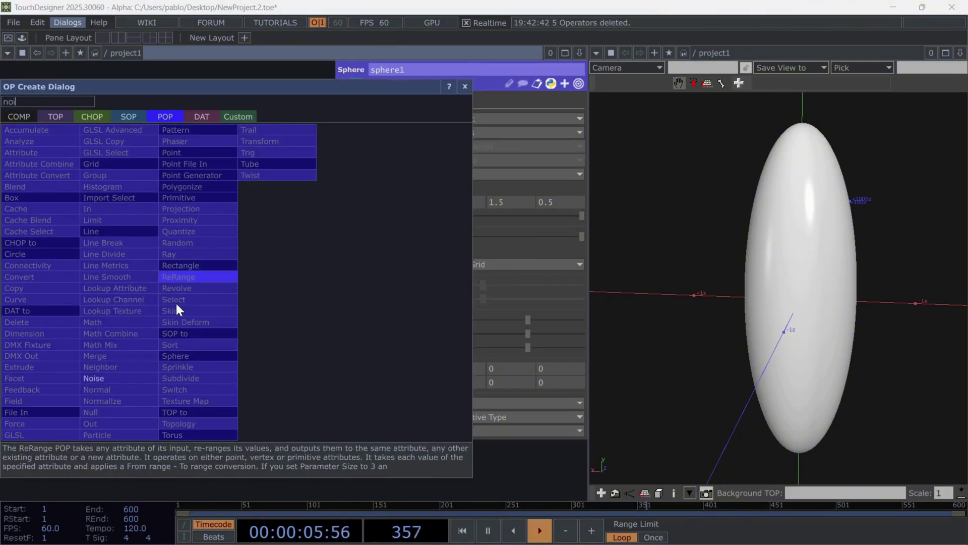
{"action": "left_click", "coordinate": [100, 378]}
{"action": "left_click", "coordinate": [298, 280]}
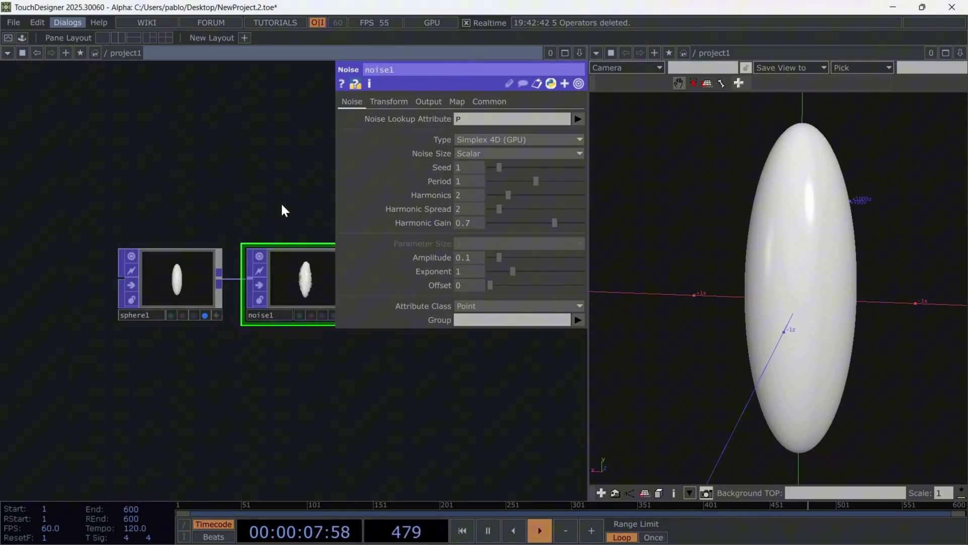
{"action": "left_click_drag", "start_coordinate": [284, 211], "coordinate": [212, 236]}
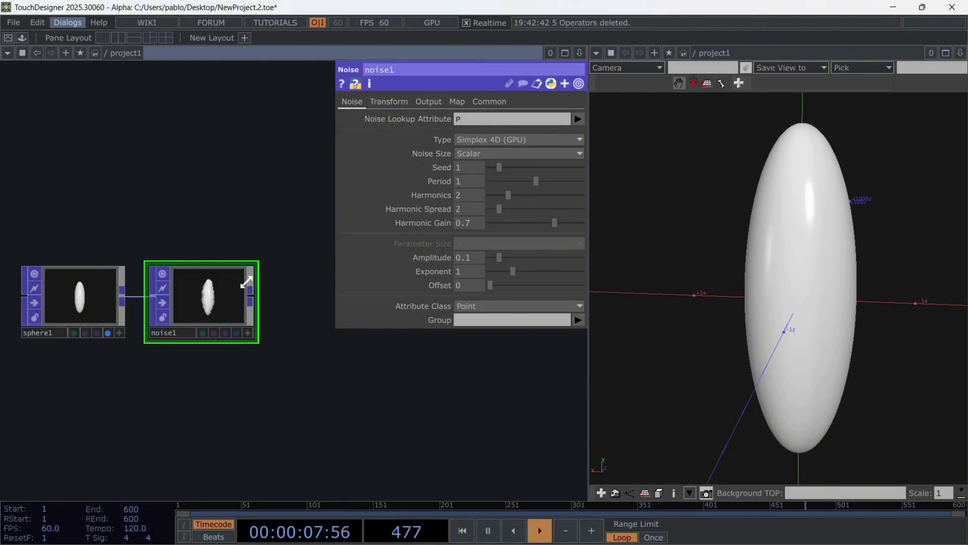
- Move the display flag from sphere1 to noise1 to view the lumpy surface
{"action": "left_click", "coordinate": [577, 119]}
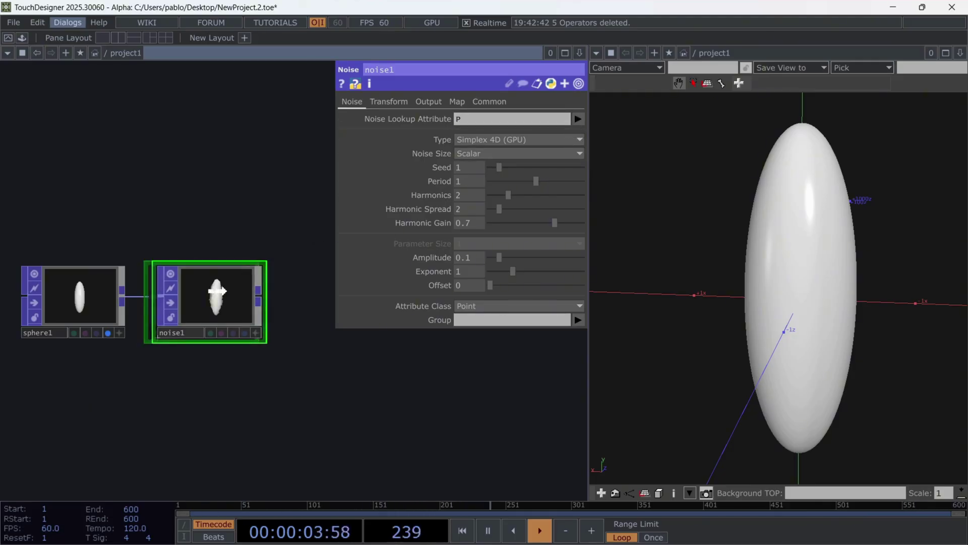
{"action": "left_click_drag", "start_coordinate": [228, 292], "coordinate": [236, 292]}
{"action": "left_click", "coordinate": [107, 333]}
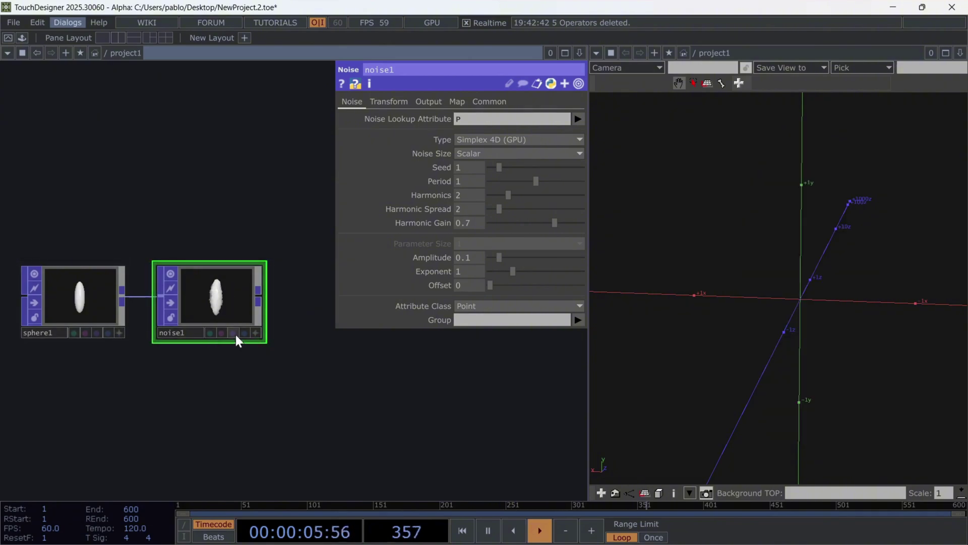
{"action": "left_click", "coordinate": [244, 333]}
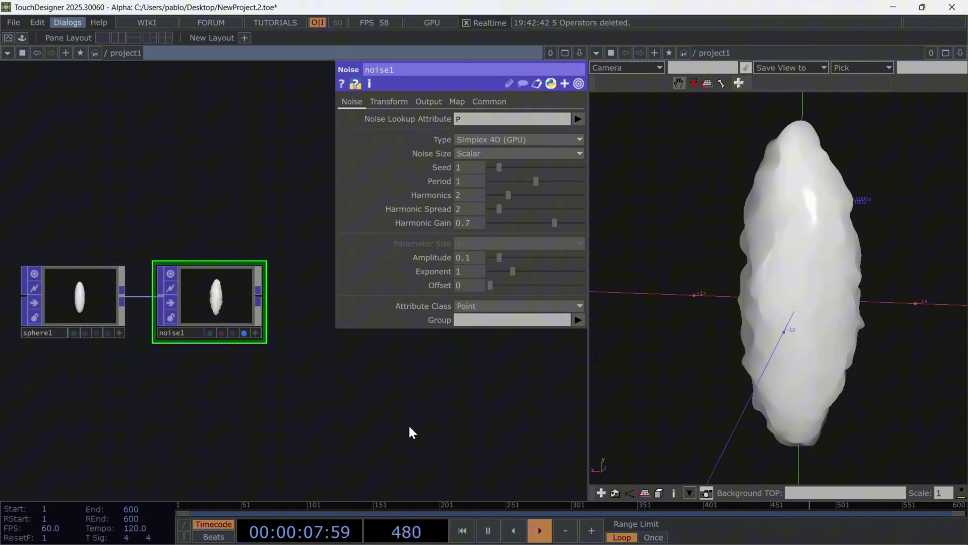
{"action": "mouse_move", "coordinate": [847, 291]}
{"action": "left_mouse_down"}
{"action": "mouse_move", "coordinate": [874, 286]}
{"action": "mouse_move", "coordinate": [850, 278]}
{"action": "left_mouse_up"}
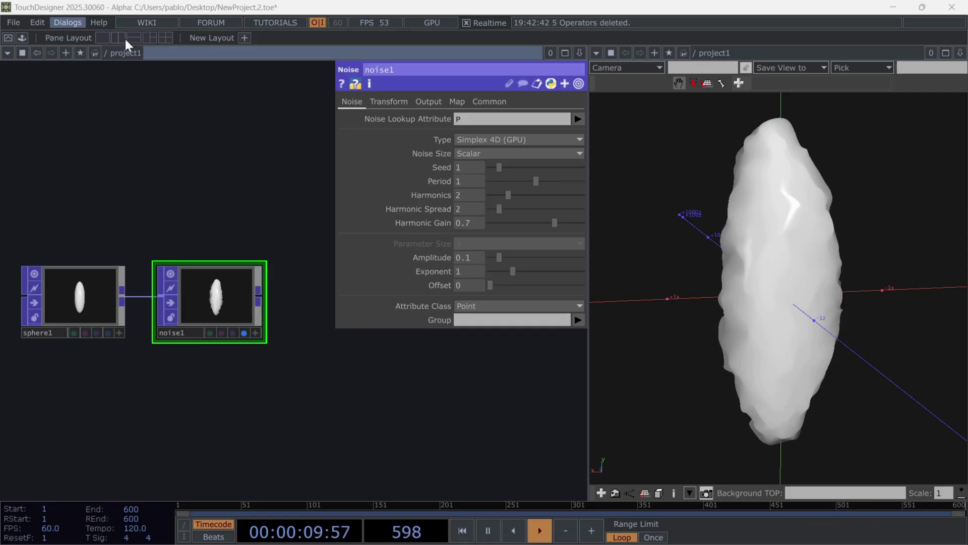
- Check sphere1's parameters and detailed info popup, then dismiss the popup
{"action": "left_click", "coordinate": [73, 305]}
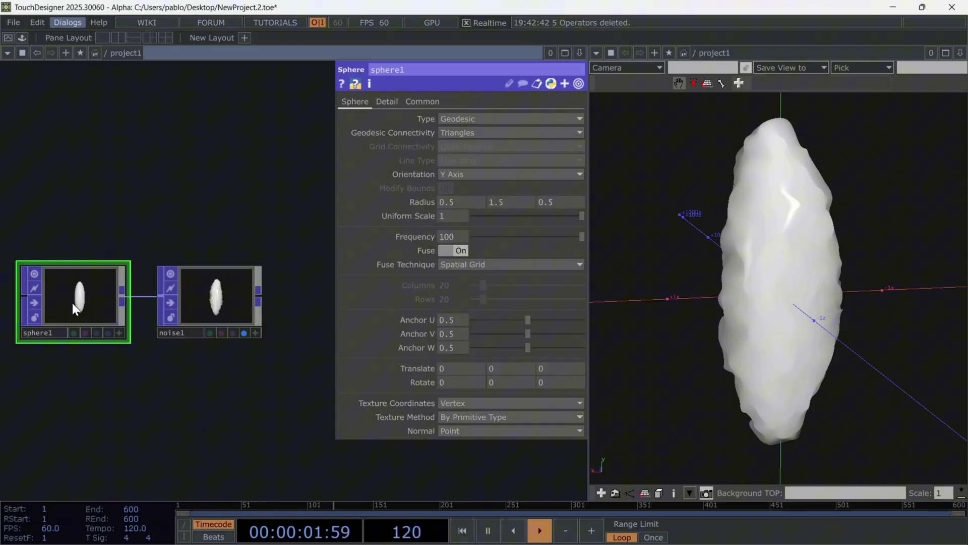
{"action": "middle_click", "coordinate": [75, 292]}
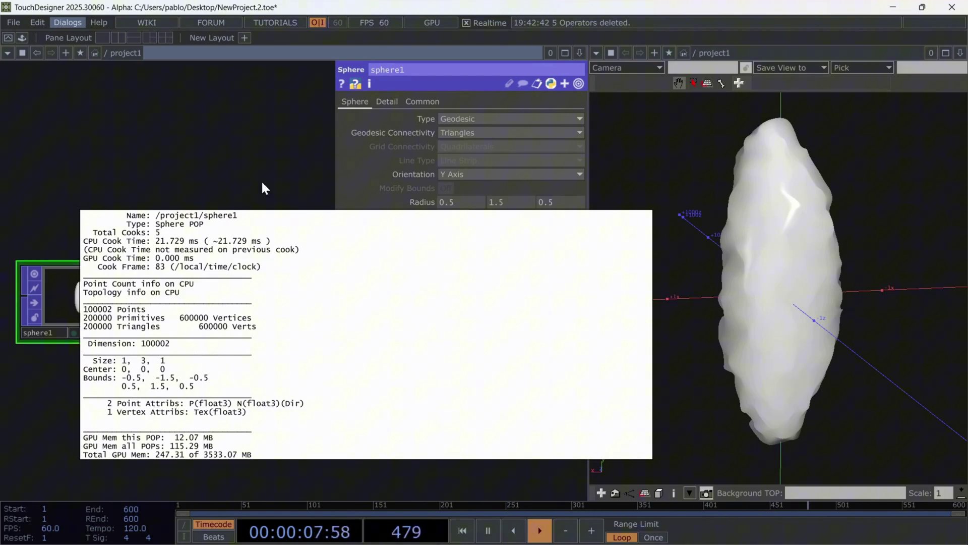
{"action": "middle_click_drag", "start_coordinate": [263, 184], "coordinate": [263, 183]}
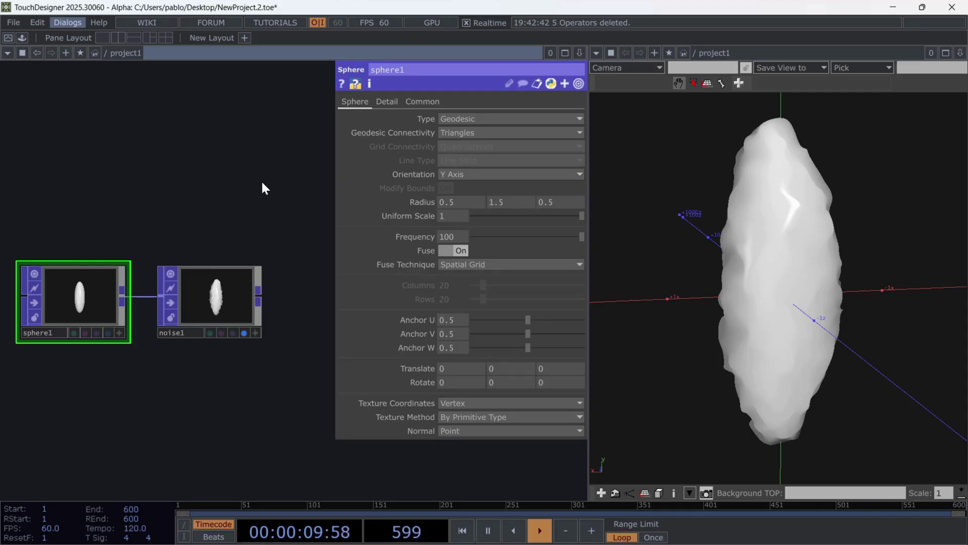
- Try N as noise1's lookup attribute, then switch it back to P
{"action": "left_click", "coordinate": [213, 292]}
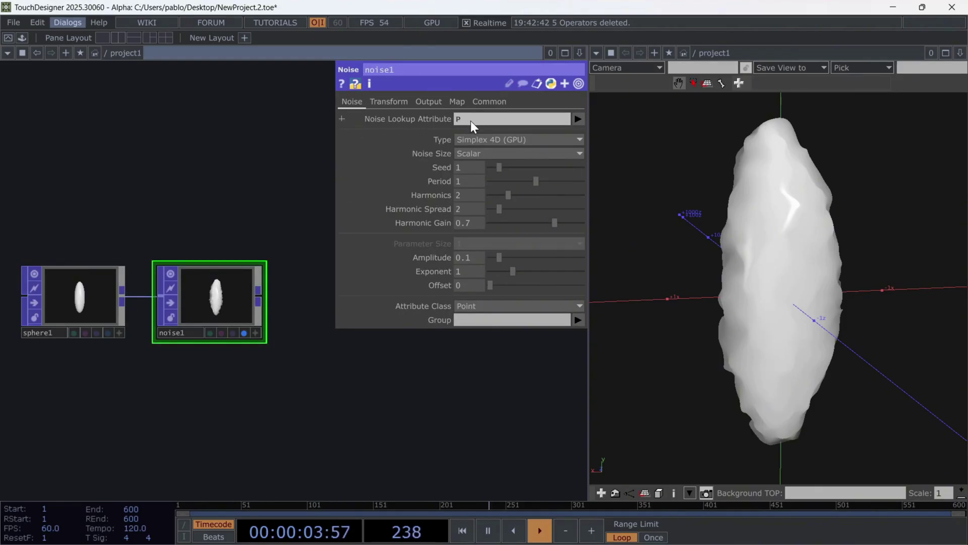
{"action": "left_click", "coordinate": [578, 118]}
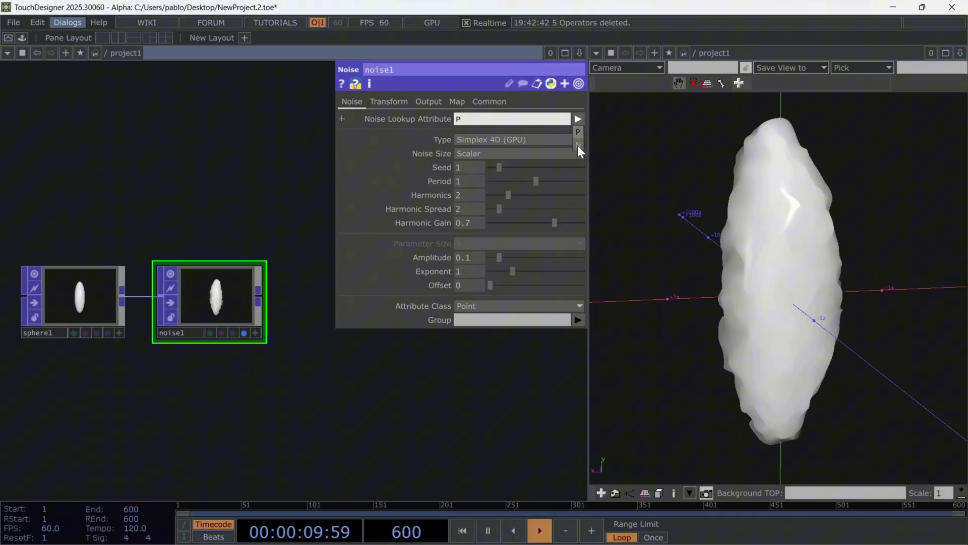
{"action": "left_click", "coordinate": [578, 145]}
{"action": "left_click_drag", "start_coordinate": [745, 191], "coordinate": [681, 152]}
{"action": "left_click", "coordinate": [579, 121]}
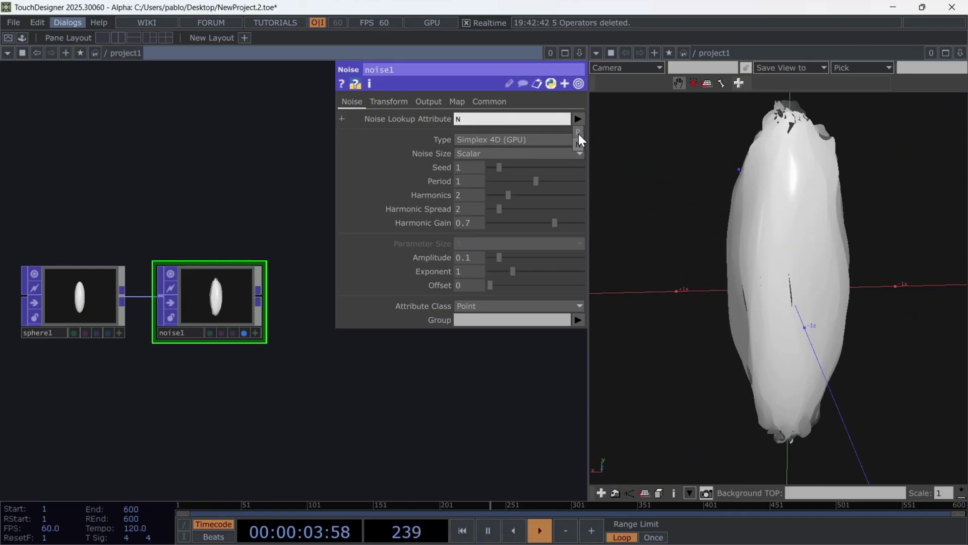
{"action": "left_click", "coordinate": [578, 132]}
{"action": "left_click_drag", "start_coordinate": [771, 223], "coordinate": [801, 231]}
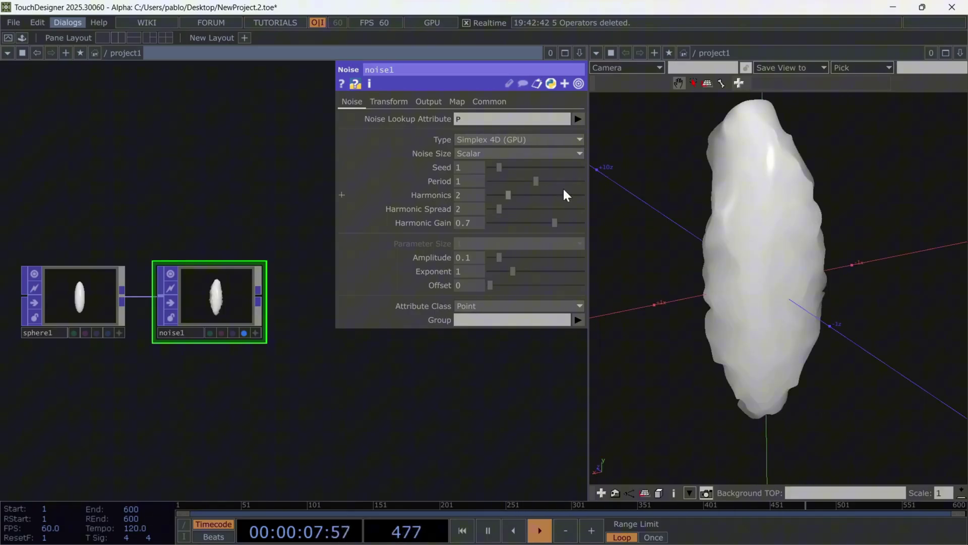
- Lower noise1's Period and set Harmonics 4, Harmonic Gain 0.2, Amplitude 0.5
{"action": "mouse_move", "coordinate": [555, 183]}
{"action": "left_mouse_down"}
{"action": "mouse_move", "coordinate": [569, 180]}
{"action": "mouse_move", "coordinate": [509, 194]}
{"action": "mouse_move", "coordinate": [538, 189]}
{"action": "mouse_move", "coordinate": [545, 166]}
{"action": "left_mouse_up"}
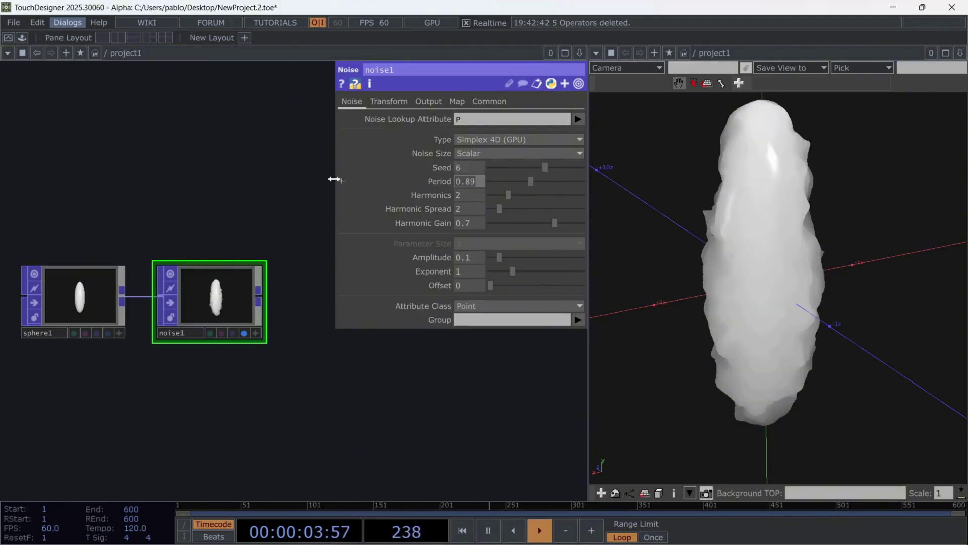
{"action": "type", "text": "4"}
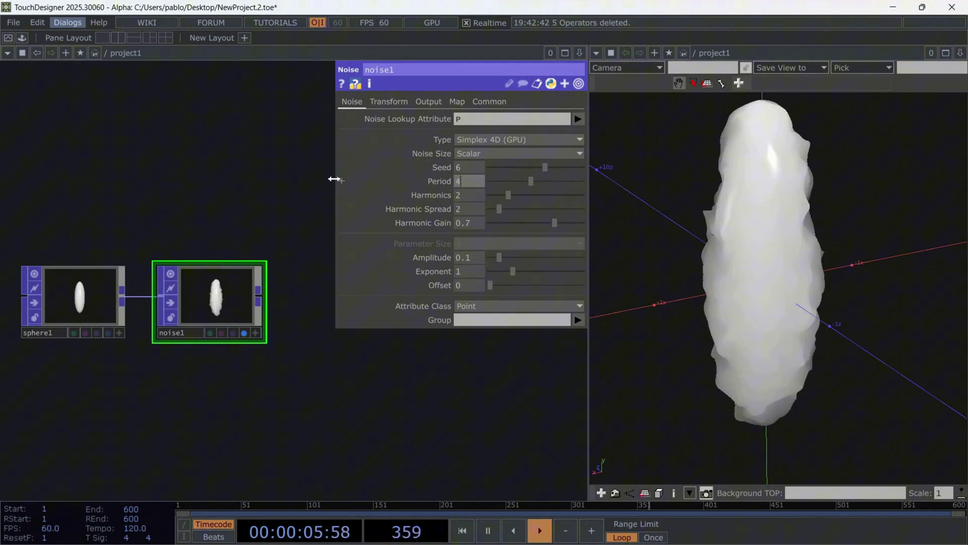
{"action": "type", "text": "1"}
{"action": "key", "text": "Tab"}
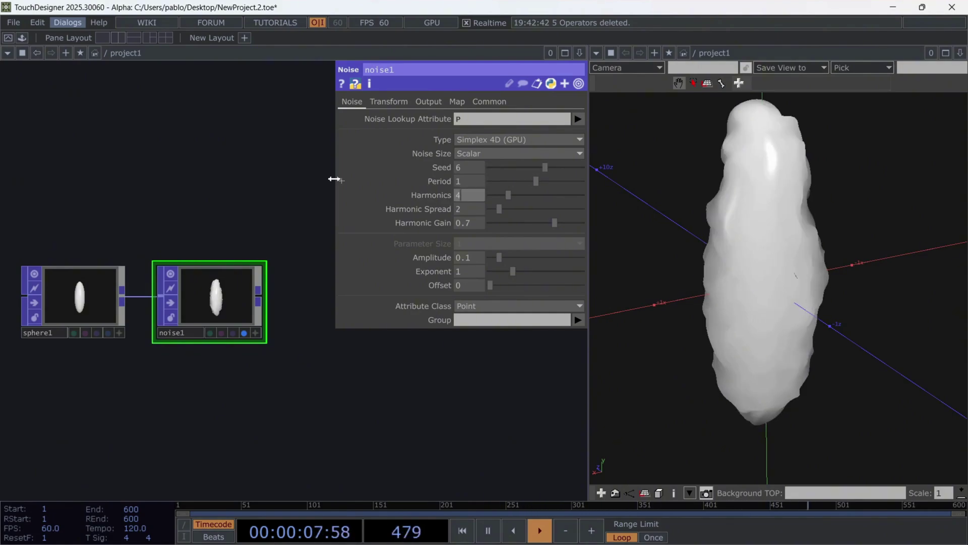
{"action": "type", "text": "4"}
{"action": "key", "text": "Tab"}
{"action": "key", "text": "Tab"}
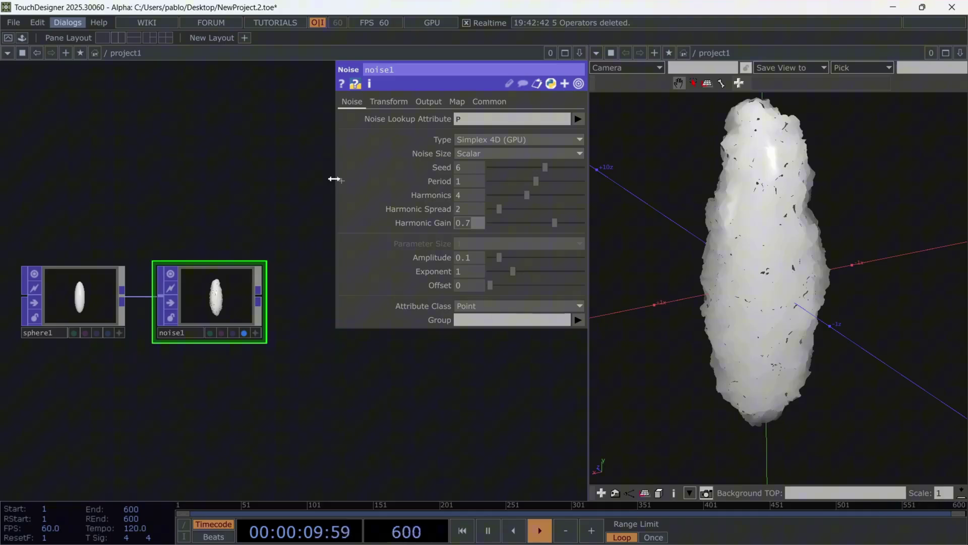
{"action": "type", "text": "0."}
{"action": "key", "text": "Tab"}
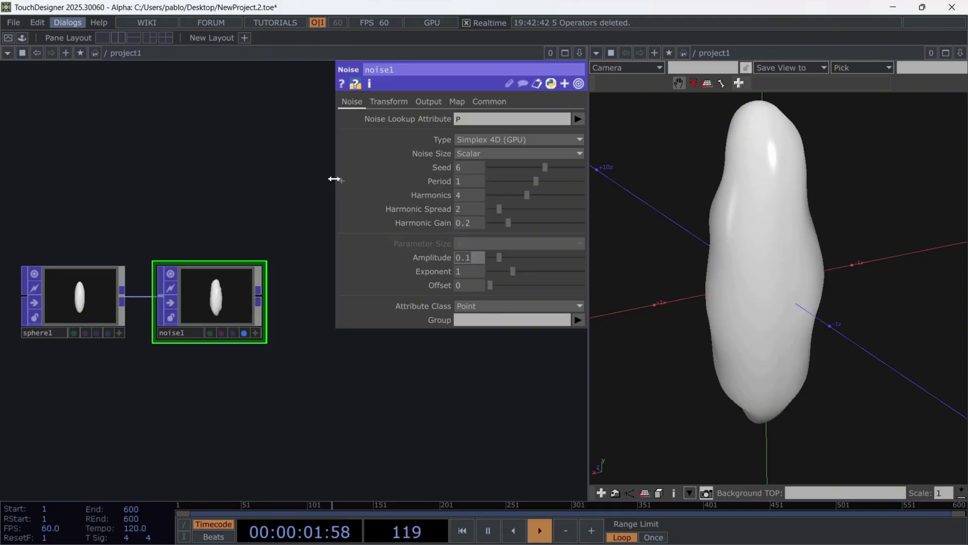
{"action": "type", "text": "0."}
{"action": "type", "text": "0.5"}
{"action": "key", "text": "Tab"}
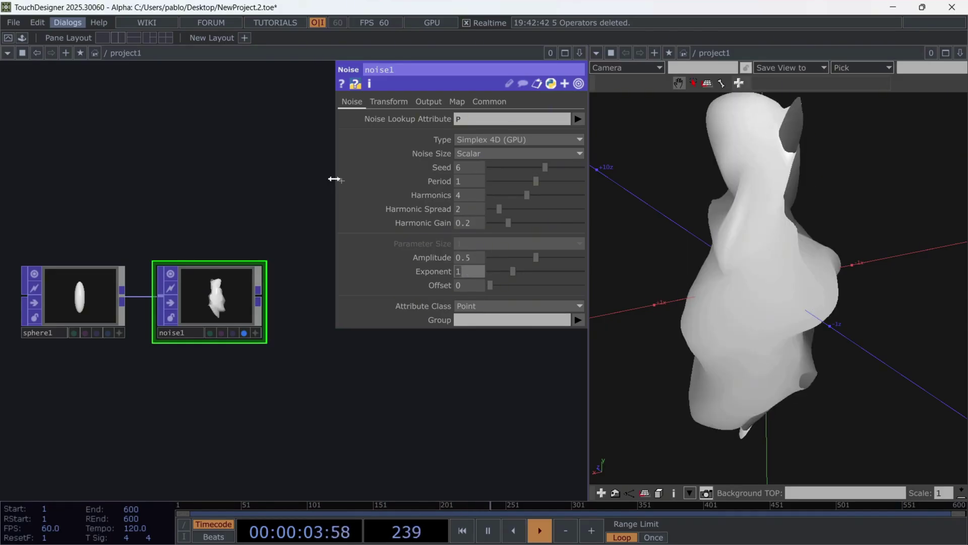
{"action": "key", "text": "Tab"}
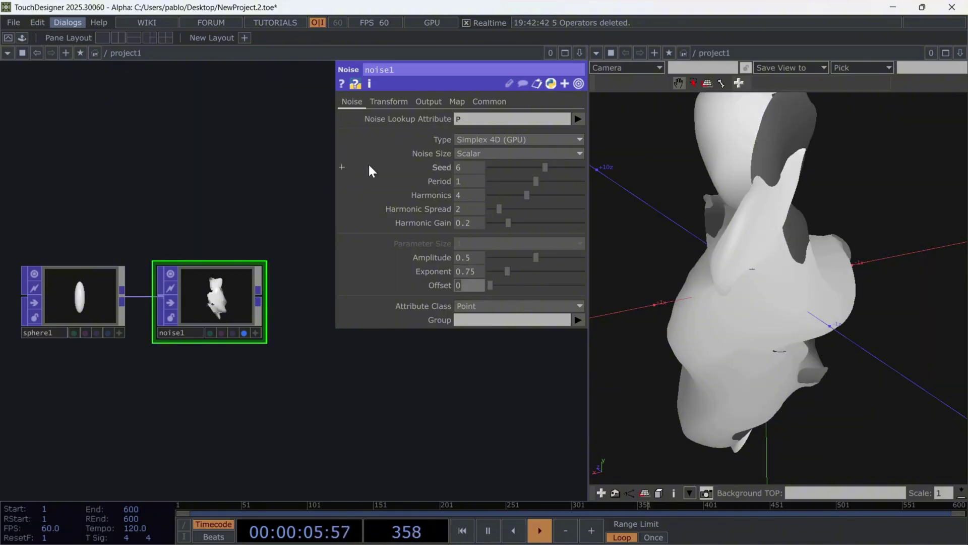
{"action": "left_click", "coordinate": [388, 101]}
- Drive noise1's Translate 4D with the expression absTime.seconds()*10
{"action": "left_click", "coordinate": [436, 202]}
{"action": "left_click", "coordinate": [420, 216]}
{"action": "type", "text": "absTime.seconds()"}
{"action": "type", "text": "*10"}
{"action": "left_click", "coordinate": [432, 202]}
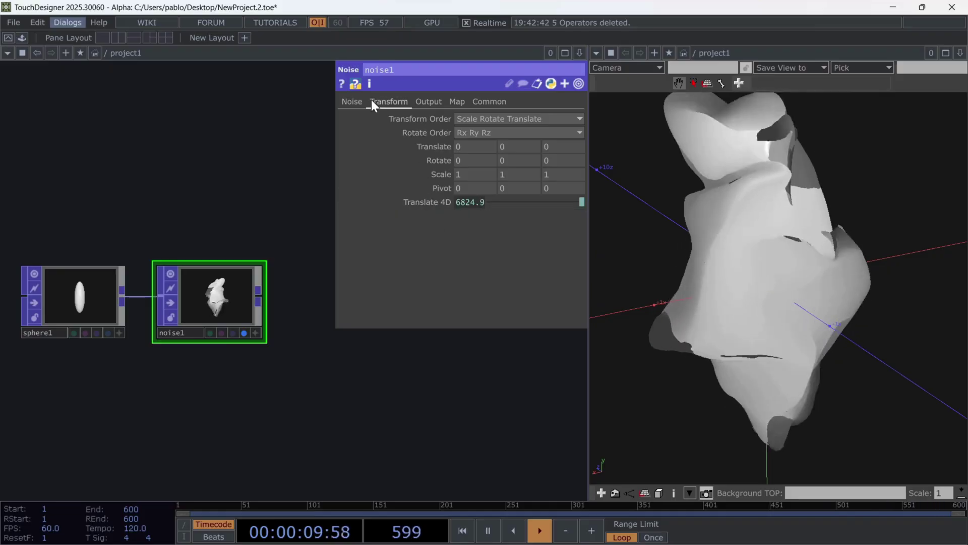
{"action": "left_click", "coordinate": [355, 101]}
{"action": "left_click_drag", "start_coordinate": [807, 259], "coordinate": [771, 260]}
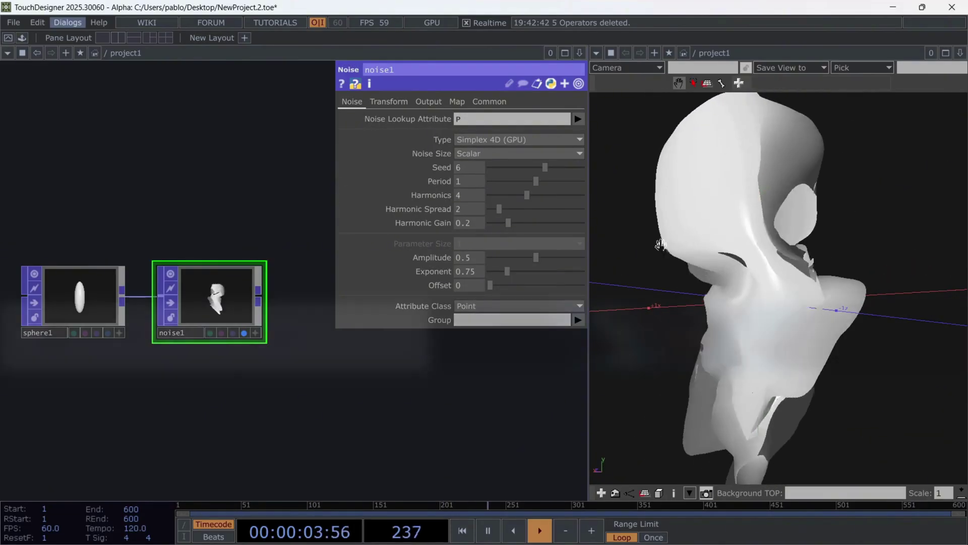
- Test noise1's Combine Attribute Scope restricted to P.x, then to P.y
{"action": "left_click", "coordinate": [430, 101]}
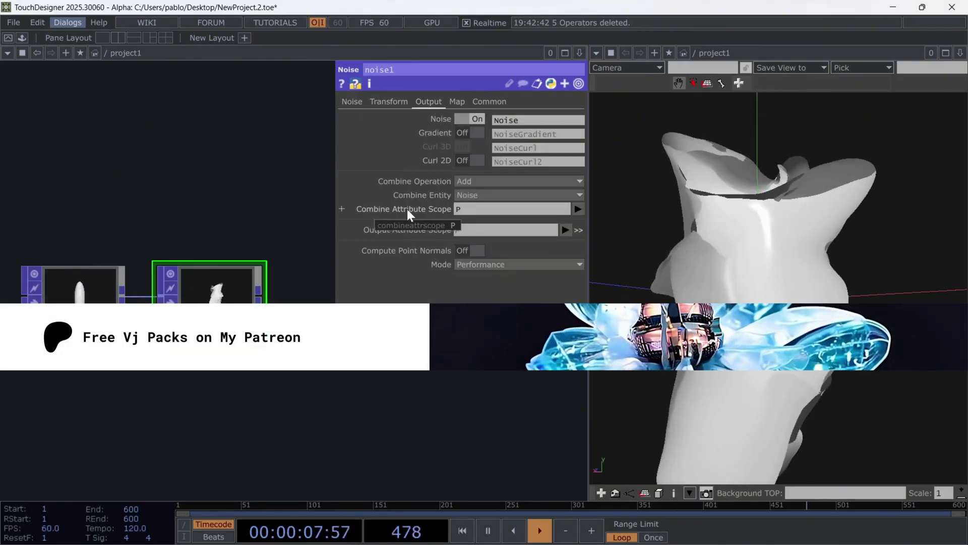
{"action": "left_click", "coordinate": [475, 209]}
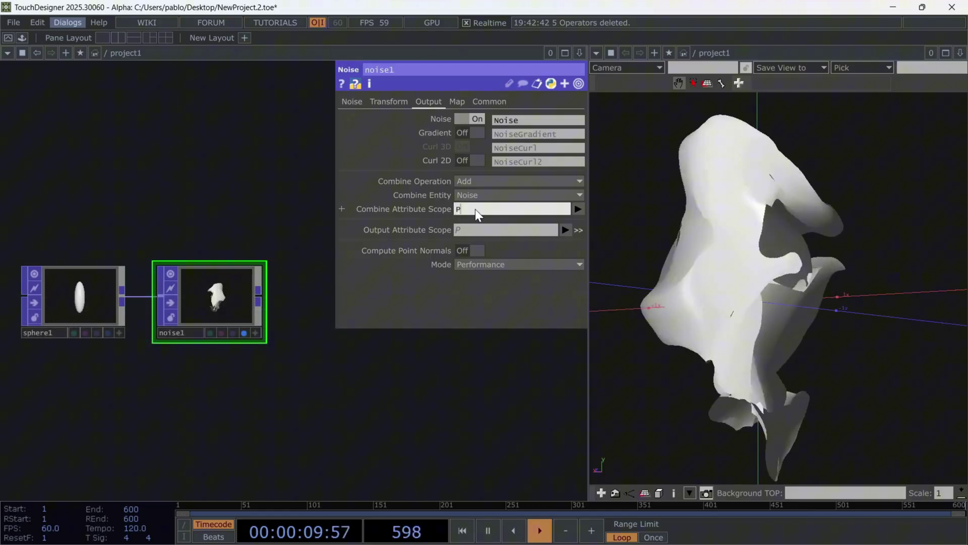
{"action": "type", "text": ".x"}
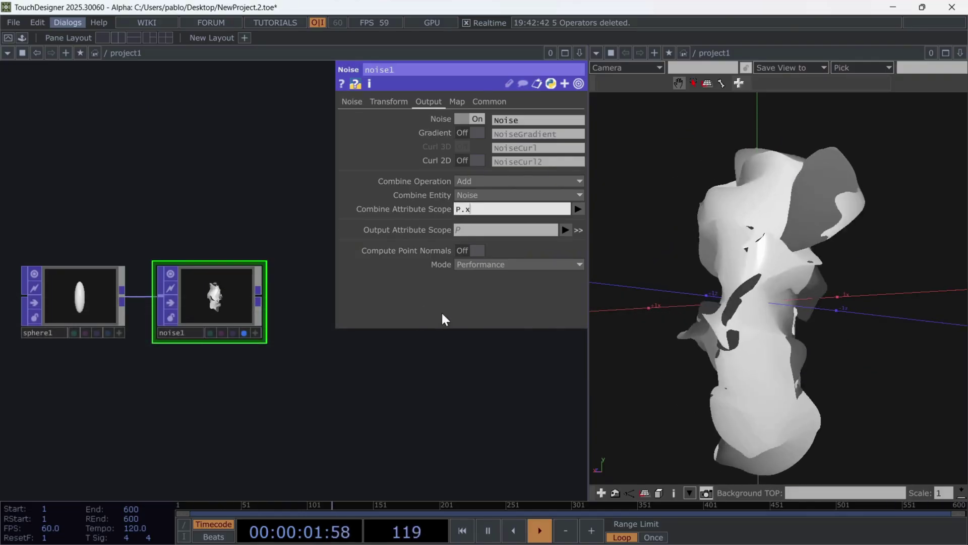
{"action": "key", "text": "Return"}
{"action": "left_click_drag", "start_coordinate": [666, 285], "coordinate": [789, 270]}
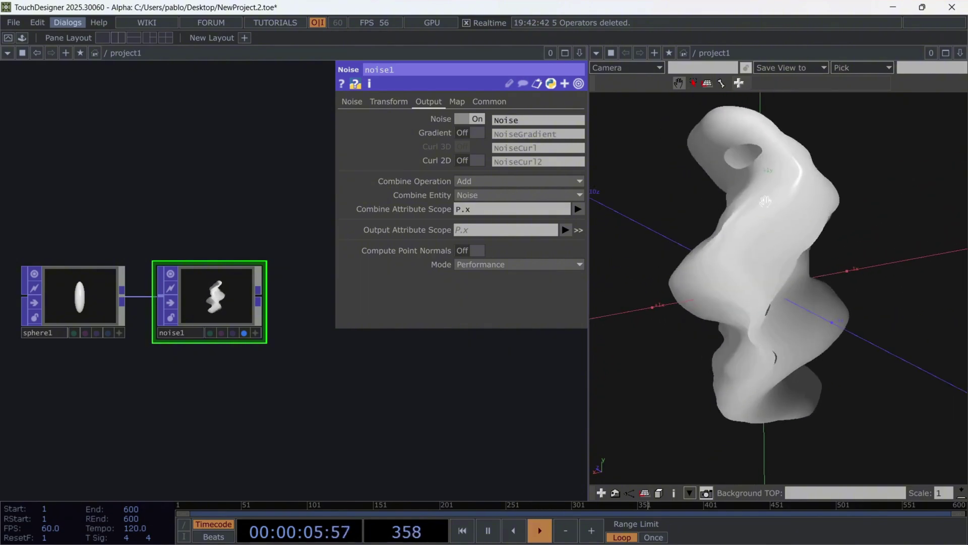
{"action": "left_click", "coordinate": [476, 209]}
{"action": "key", "text": "BackSpace"}
{"action": "type", "text": "y"}
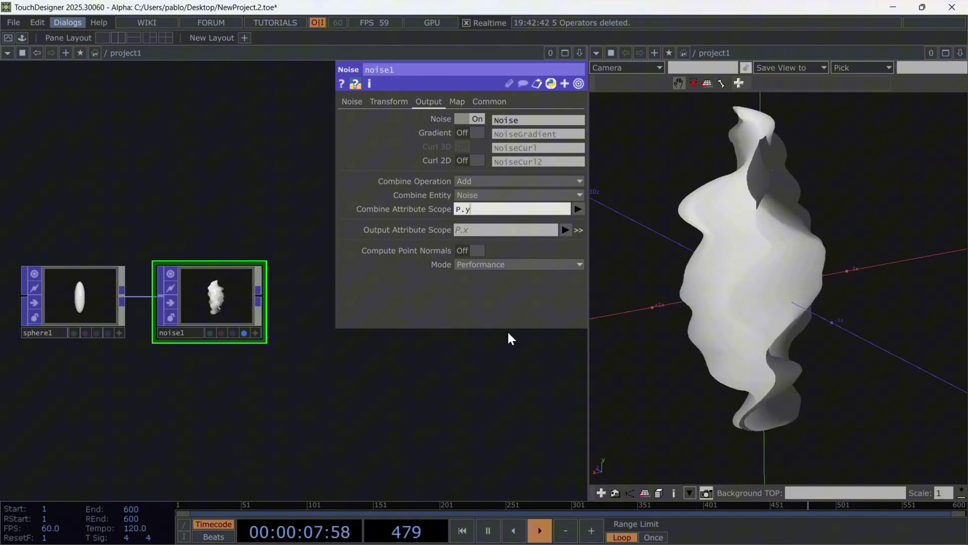
{"action": "key", "text": "Return"}
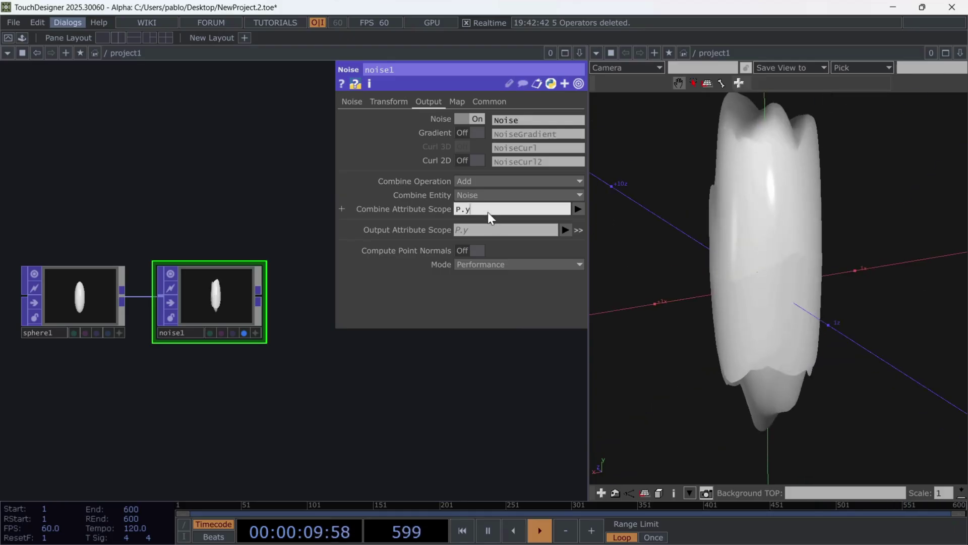
- Try the scopes P.z and P.xz, then restore the scope to full P
{"action": "key", "text": "BackSpace"}
{"action": "type", "text": "z"}
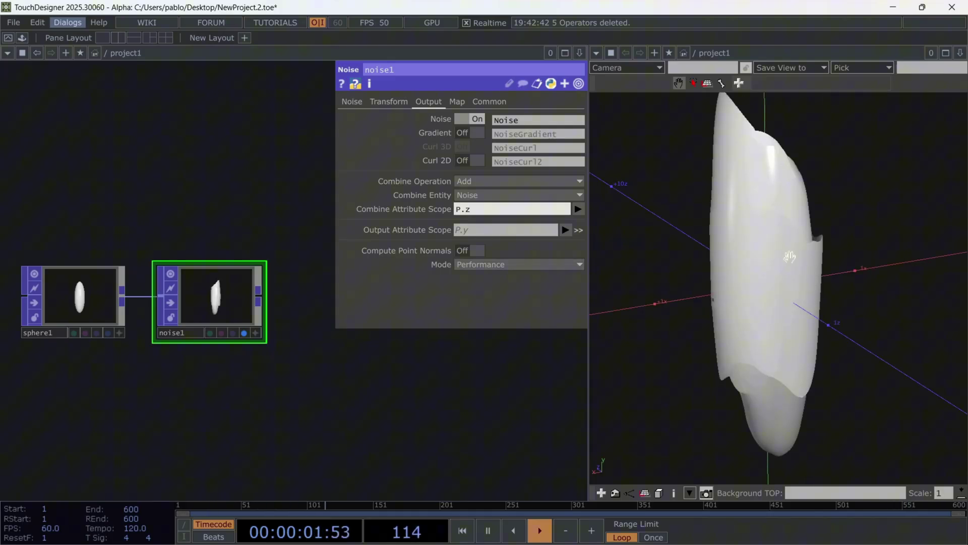
{"action": "key", "text": "Return"}
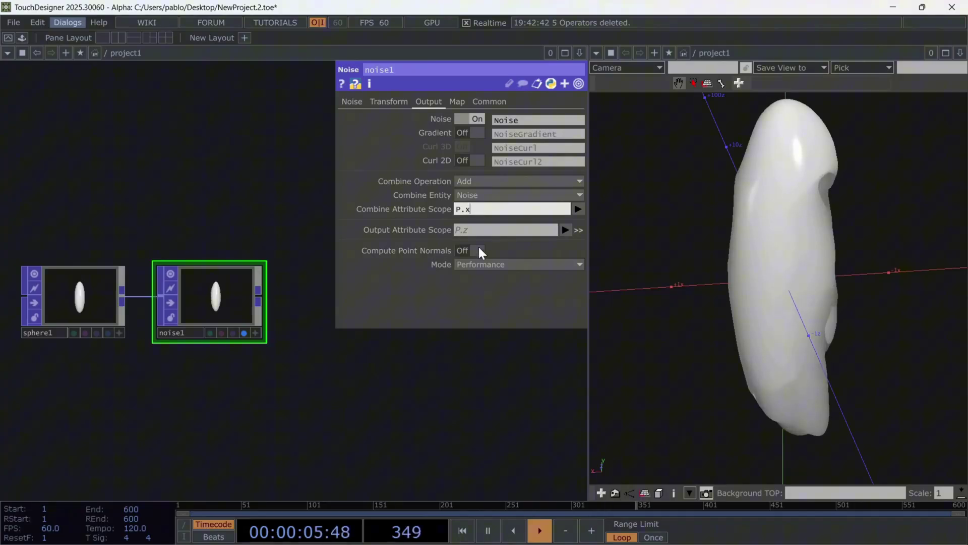
{"action": "type", "text": "xz"}
{"action": "key", "text": "Return"}
{"action": "left_click_drag", "start_coordinate": [802, 287], "coordinate": [787, 274]}
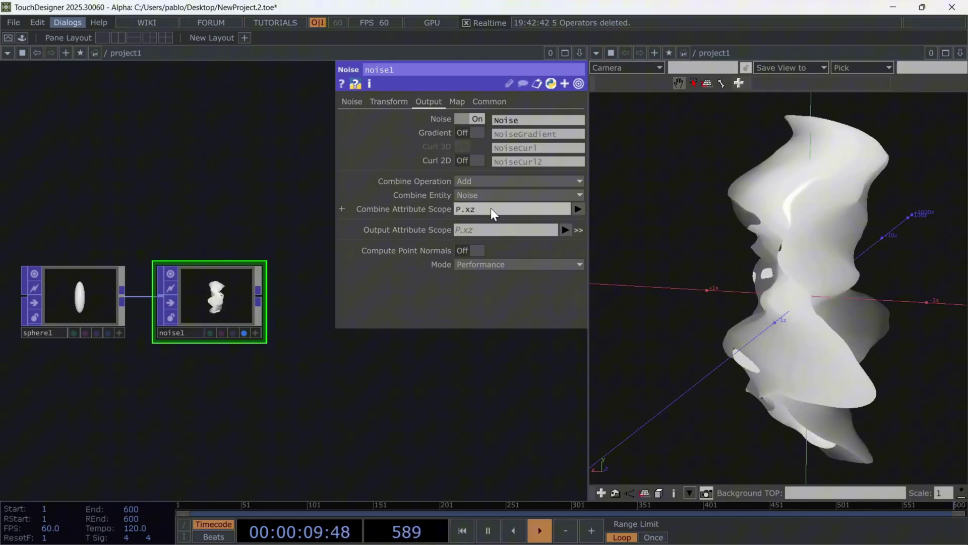
{"action": "left_click", "coordinate": [491, 208]}
{"action": "key", "text": "BackSpace"}
{"action": "key", "text": "BackSpace"}
{"action": "key", "text": "BackSpace"}
{"action": "key", "text": "Return"}
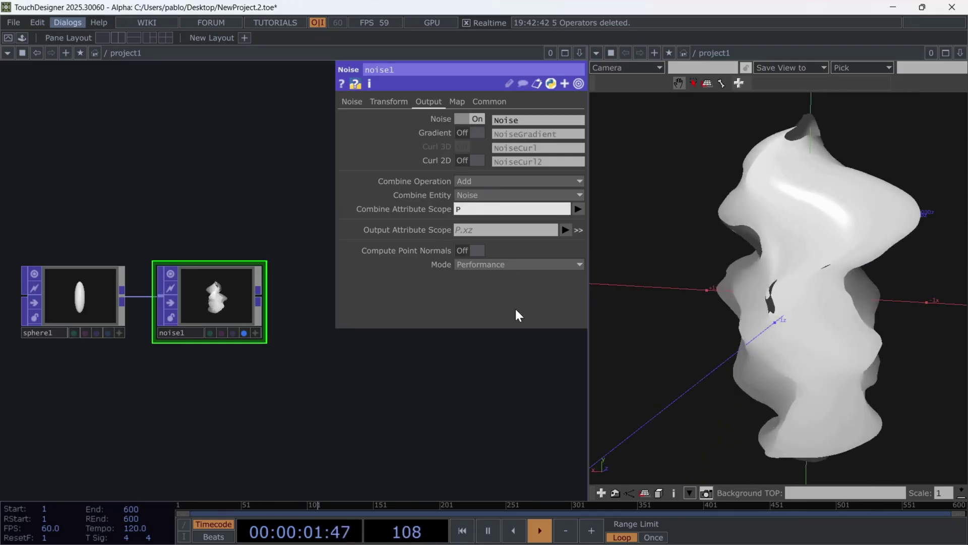
- Turn on noise1's Compute Point Normals for smooth shading
{"action": "mouse_move", "coordinate": [837, 304]}
{"action": "left_mouse_down"}
{"action": "mouse_move", "coordinate": [807, 320]}
{"action": "mouse_move", "coordinate": [823, 309]}
{"action": "left_mouse_up"}
{"action": "scroll", "coordinate": [823, 309], "scroll_direction": "up", "scroll_amount": 6}
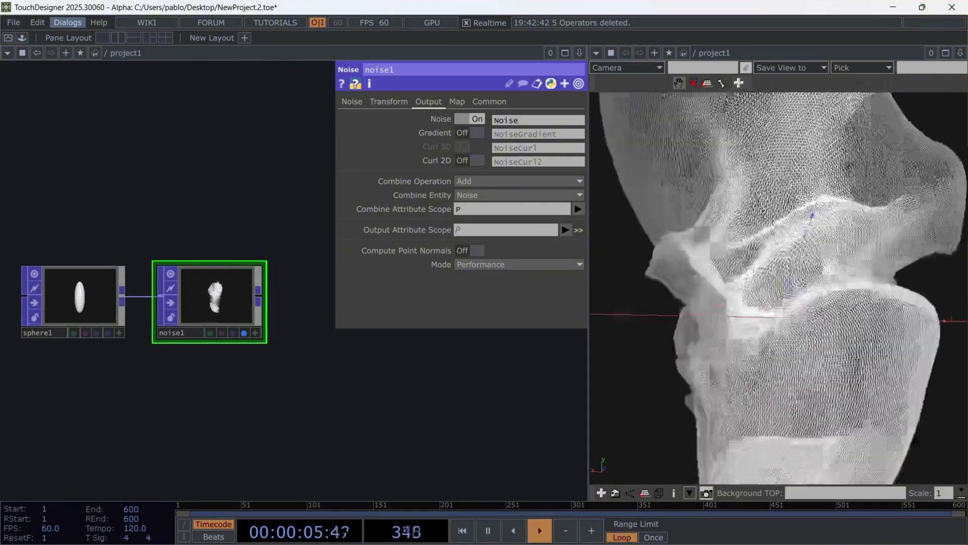
{"action": "scroll", "coordinate": [817, 308], "scroll_direction": "down", "scroll_amount": 6}
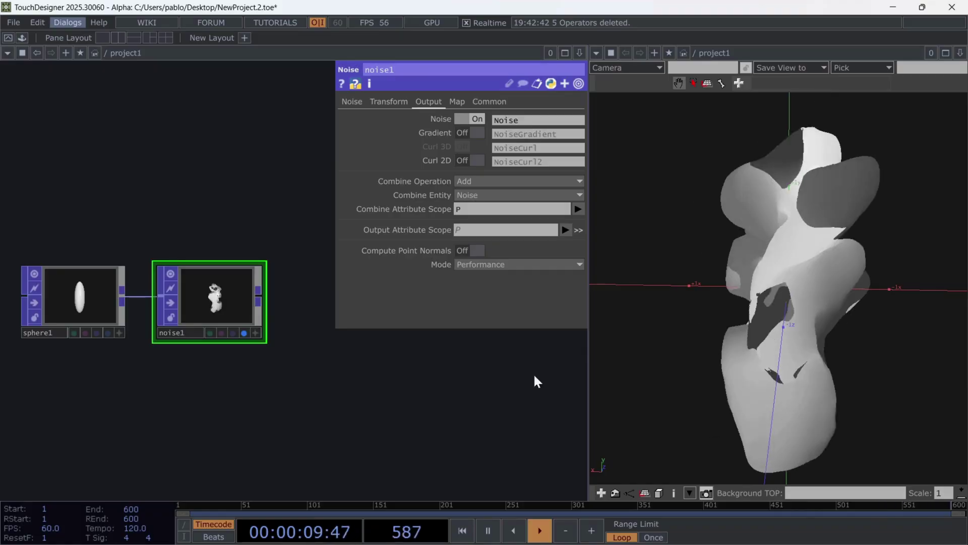
{"action": "left_click", "coordinate": [476, 250]}
{"action": "left_click_drag", "start_coordinate": [510, 413], "coordinate": [410, 405]}
- Switch Compute Point Normals off and add a Normal operator wired after noise1
{"action": "left_click", "coordinate": [482, 251]}
{"action": "right_click", "coordinate": [167, 291]}
{"action": "type", "text": "nor"}
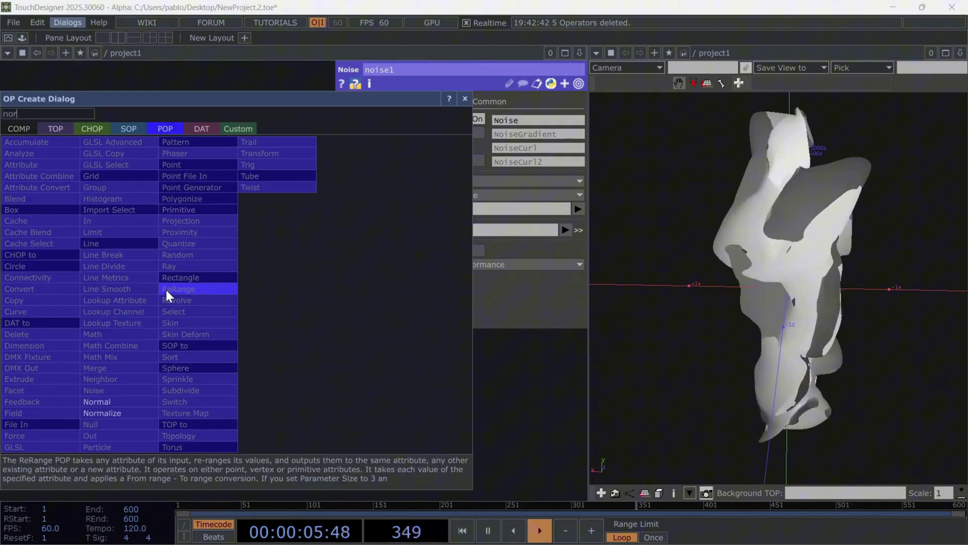
{"action": "left_click", "coordinate": [126, 402]}
{"action": "left_click", "coordinate": [261, 289]}
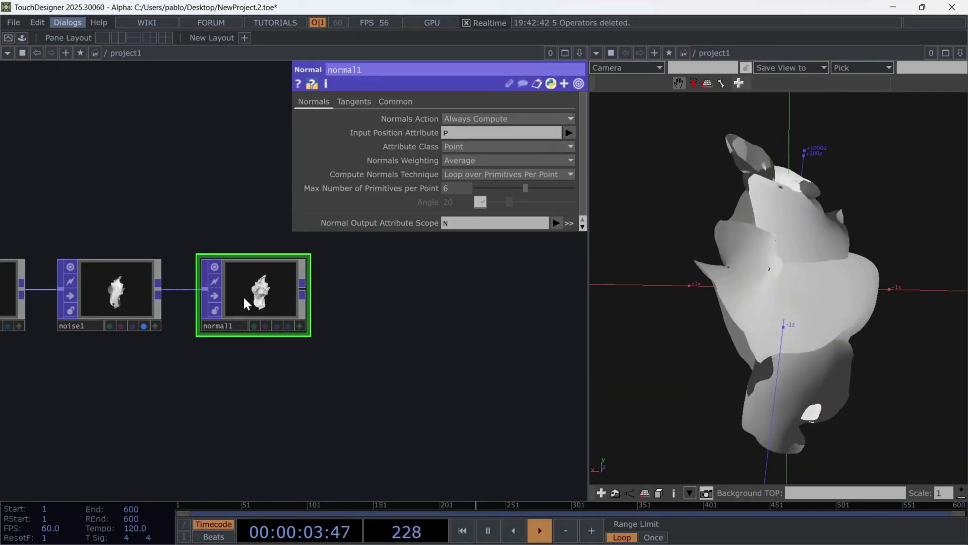
- Delete normal1, display noise1 again and re-enable its Compute Point Normals
{"action": "left_click", "coordinate": [144, 325]}
{"action": "key", "text": "Delete"}
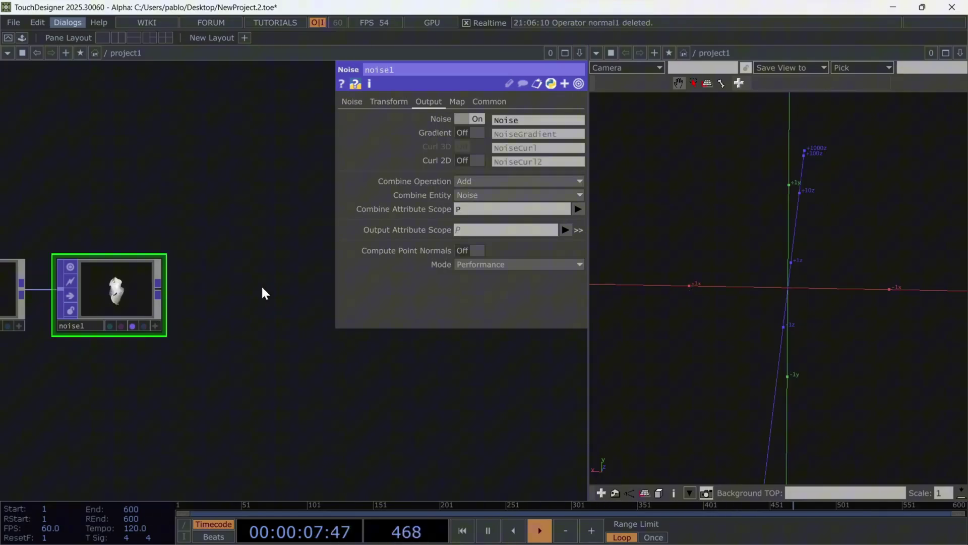
{"action": "left_click", "coordinate": [143, 325]}
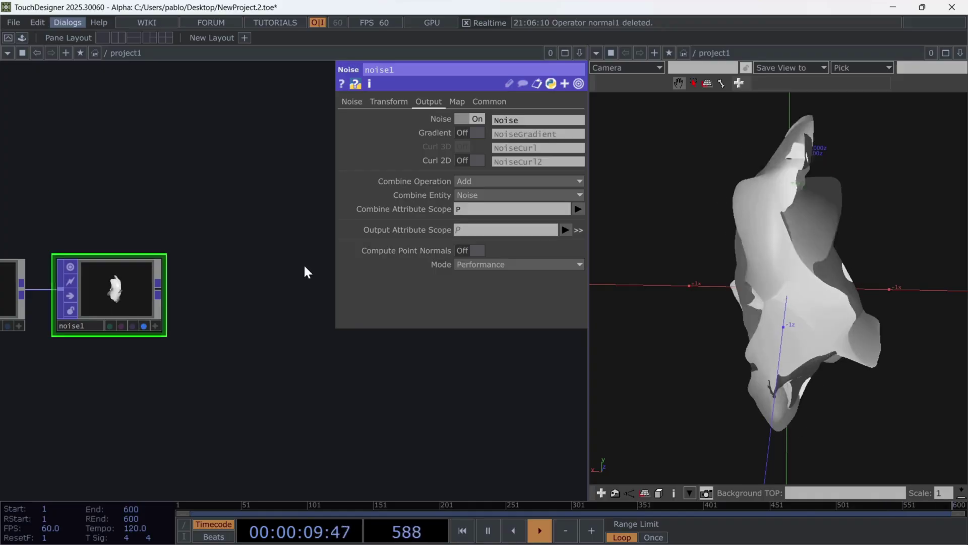
{"action": "left_click", "coordinate": [478, 250]}
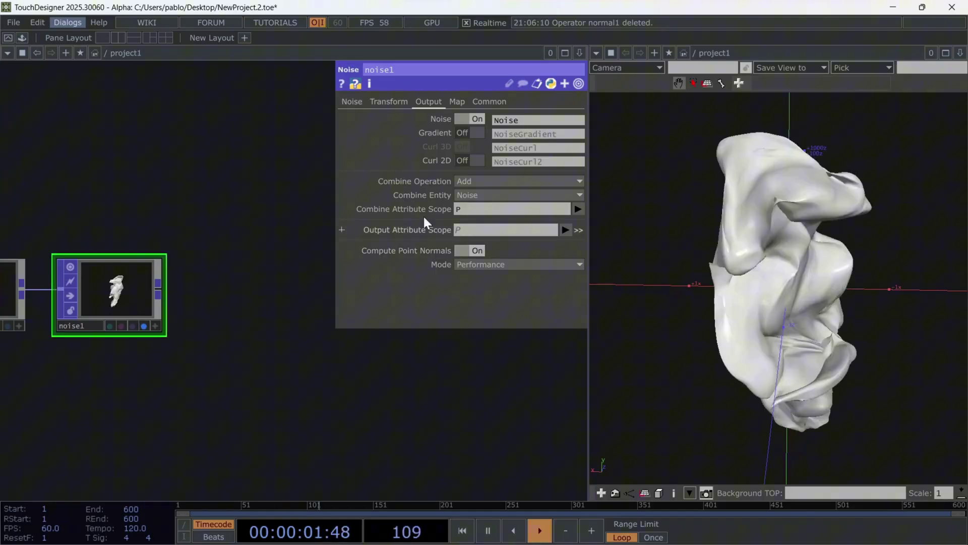
- Paste a copy of sphere1 as sphere2 and place it beneath noise1
{"action": "left_click", "coordinate": [457, 103]}
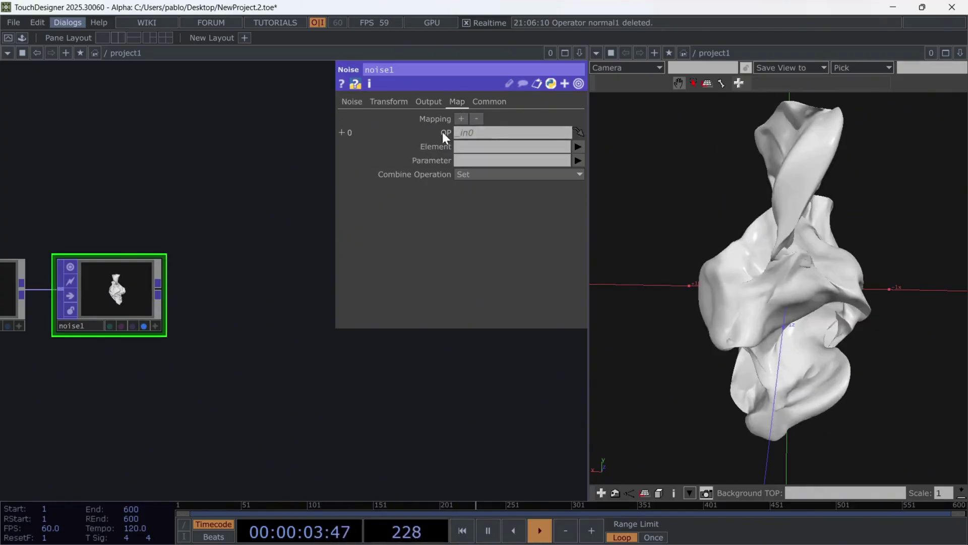
{"action": "left_click_drag", "start_coordinate": [222, 406], "coordinate": [401, 406]}
{"action": "left_click", "coordinate": [138, 286]}
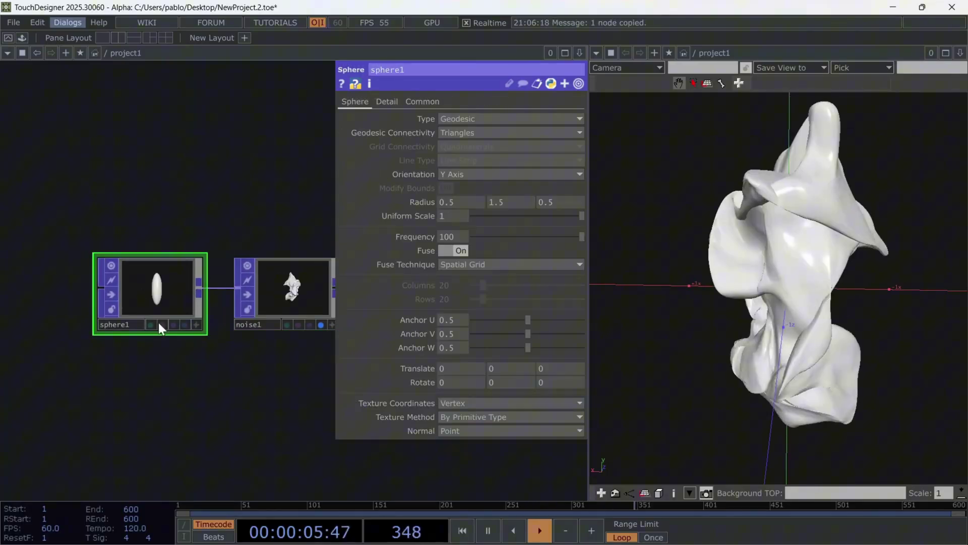
{"action": "key", "text": "ctrl+v"}
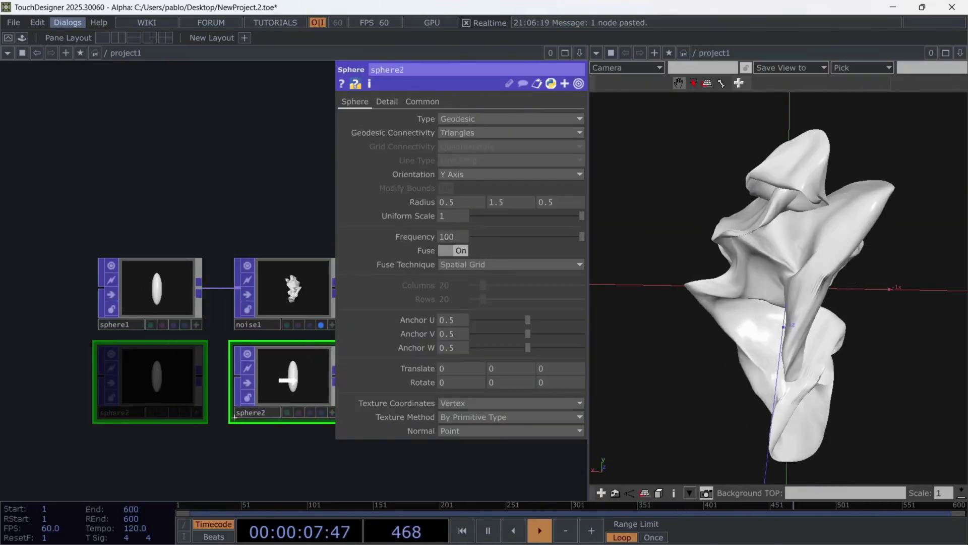
{"action": "left_click", "coordinate": [235, 416]}
{"action": "left_click", "coordinate": [282, 287]}
{"action": "left_click_drag", "start_coordinate": [296, 199], "coordinate": [201, 199]}
- Set sphere2 as noise1's Map OP with element P(0), then open the Parameter menu
{"action": "left_click_drag", "start_coordinate": [142, 402], "coordinate": [510, 135]}
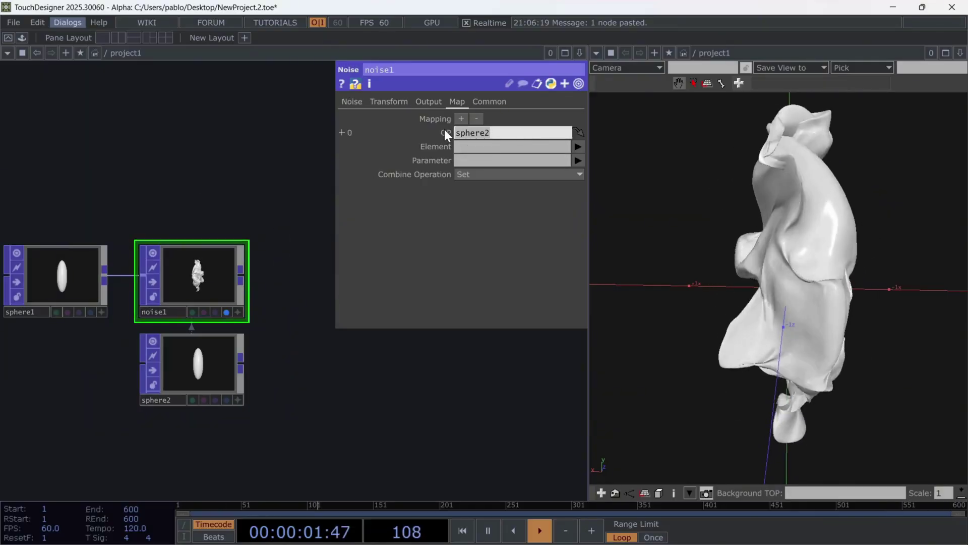
{"action": "left_click", "coordinate": [578, 146]}
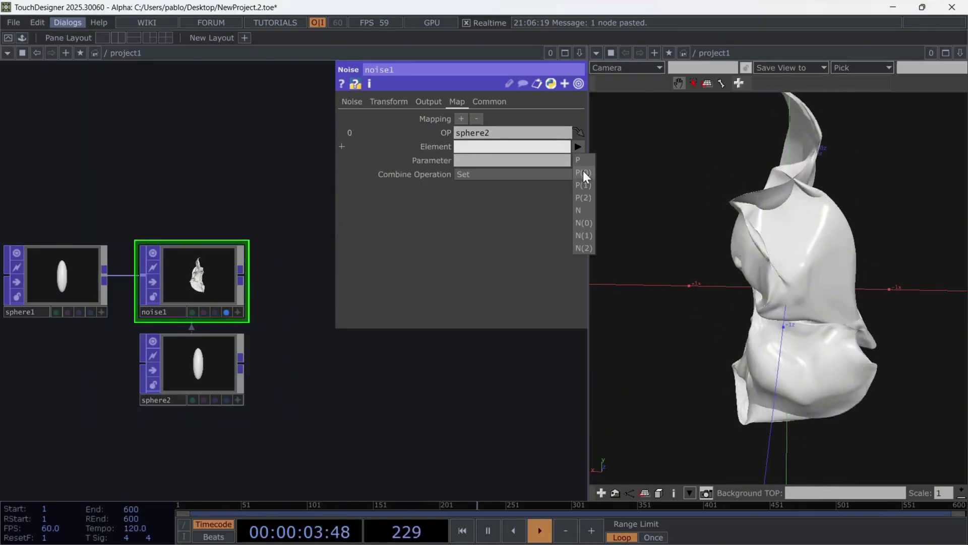
{"action": "left_click", "coordinate": [584, 172]}
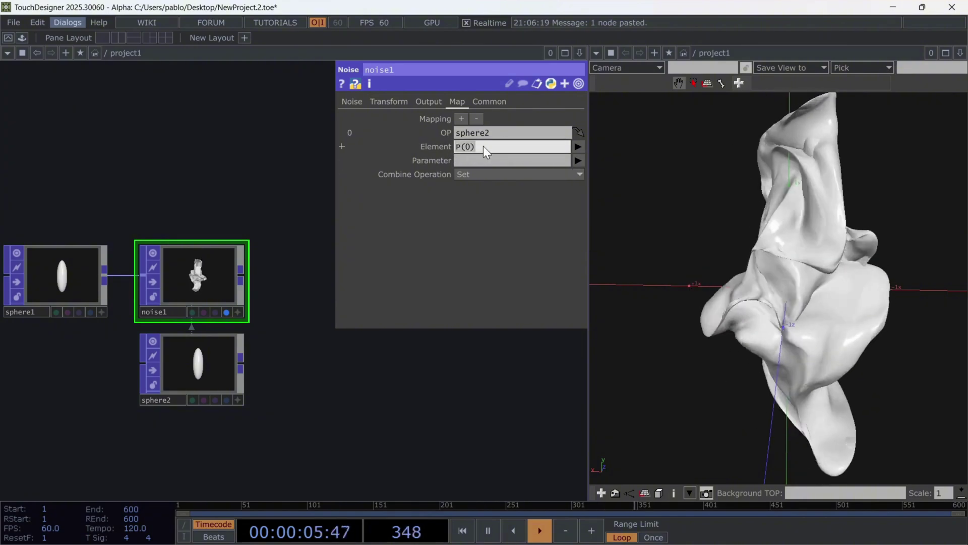
{"action": "left_click", "coordinate": [577, 160]}
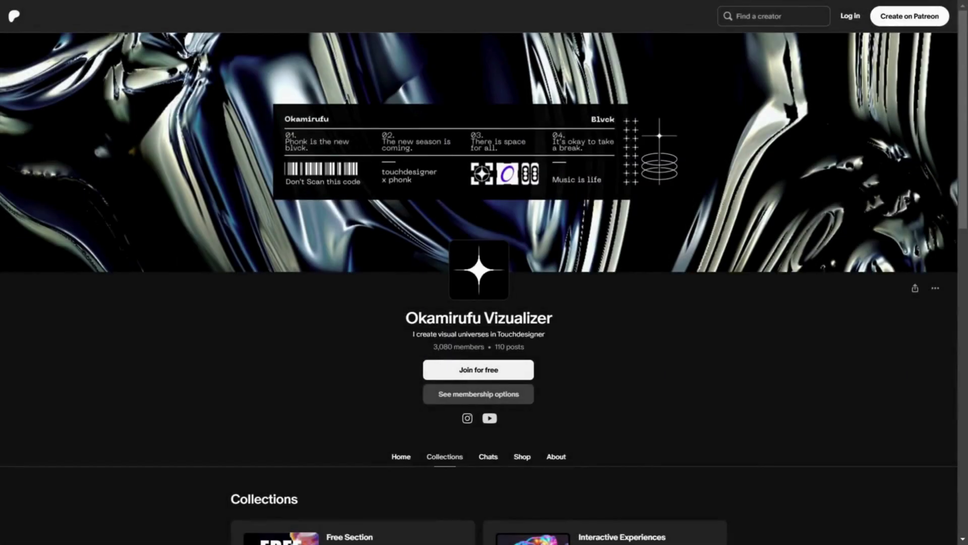
- Scroll through the creator's Collections on Patreon
{"action": "left_click_drag", "start_coordinate": [437, 353], "coordinate": [526, 347]}
{"action": "scroll", "coordinate": [648, 376], "scroll_direction": "down", "scroll_amount": 6}
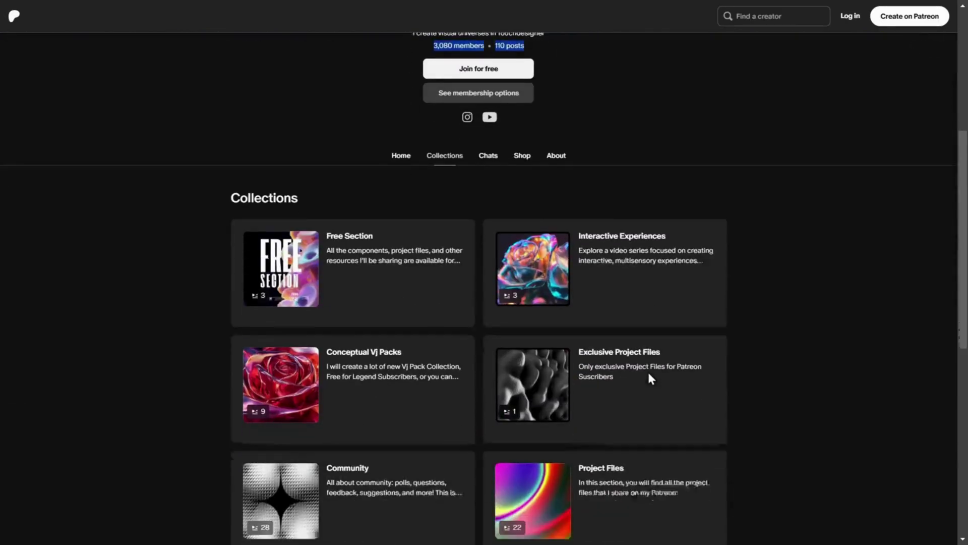
{"action": "scroll", "coordinate": [441, 303], "scroll_direction": "down", "scroll_amount": 5}
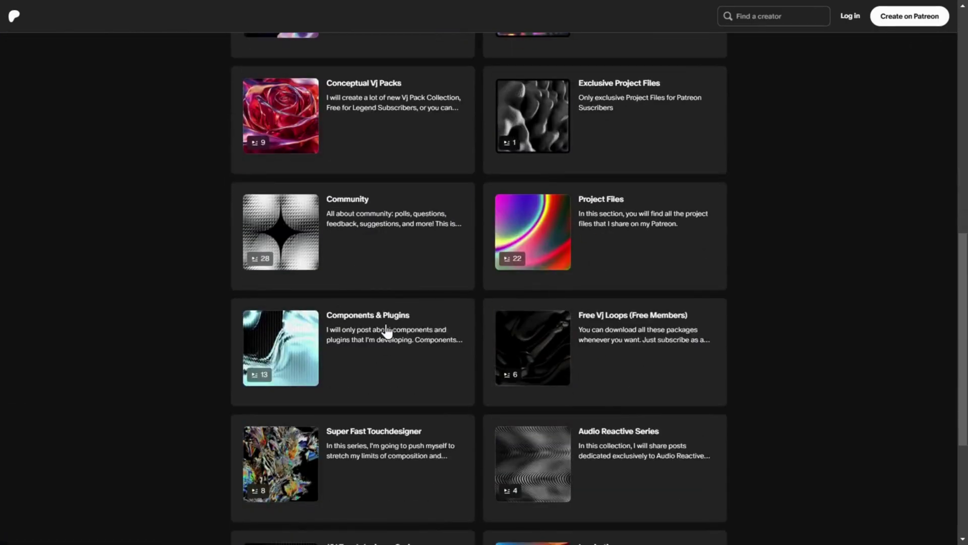
{"action": "scroll", "coordinate": [355, 367], "scroll_direction": "down", "scroll_amount": 4}
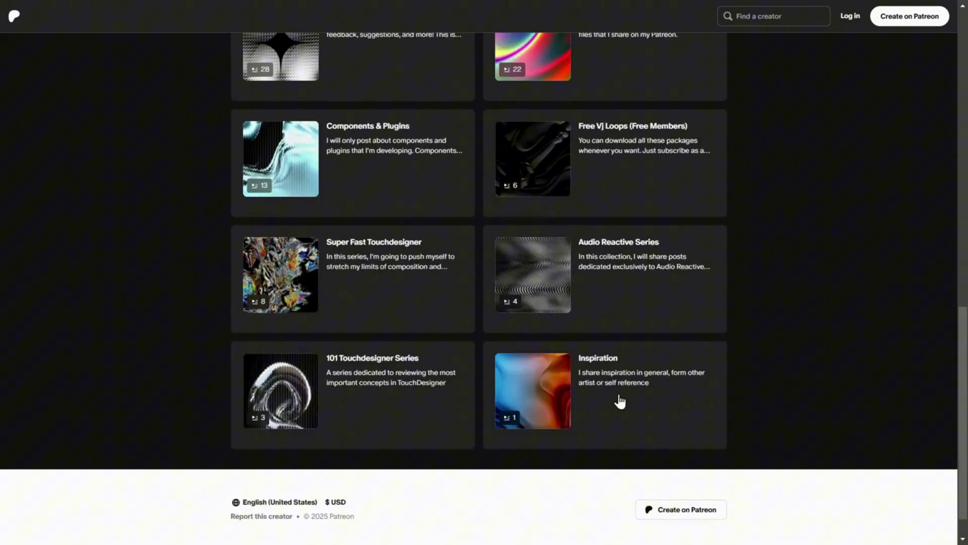
{"action": "scroll", "coordinate": [620, 401], "scroll_direction": "up", "scroll_amount": 9}
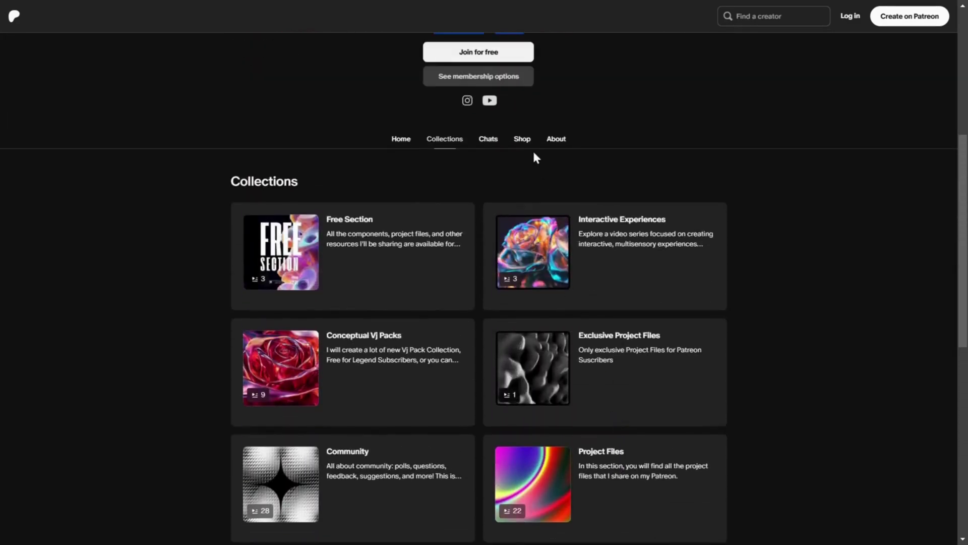
- Browse the creator's Shop listings, then bring up the membership options
{"action": "left_click", "coordinate": [524, 144]}
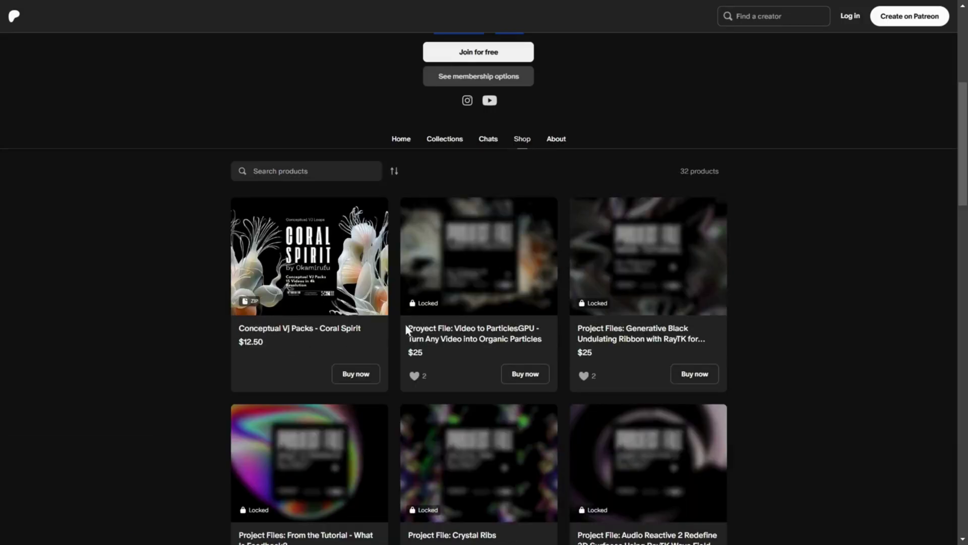
{"action": "scroll", "coordinate": [449, 349], "scroll_direction": "down", "scroll_amount": 20}
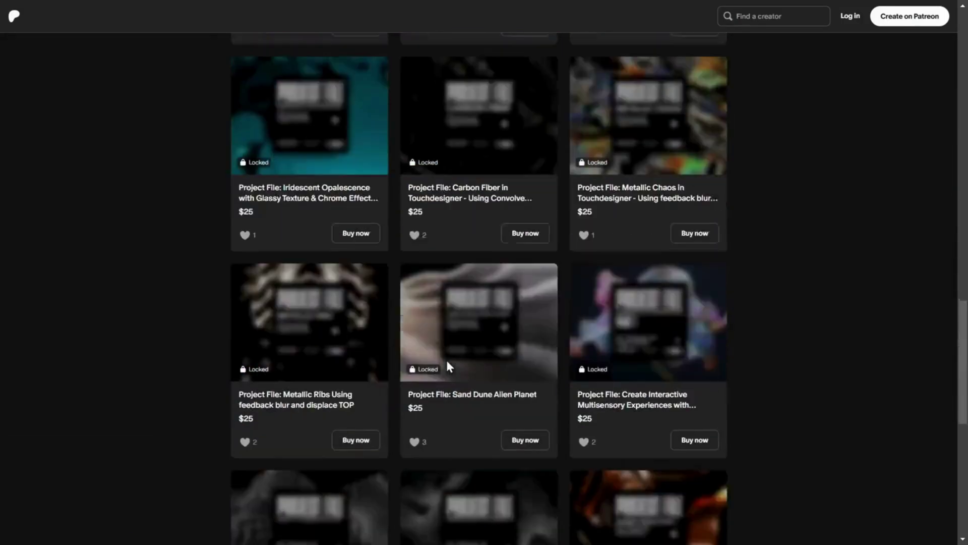
{"action": "scroll", "coordinate": [462, 421], "scroll_direction": "down", "scroll_amount": 6}
{"action": "scroll", "coordinate": [444, 393], "scroll_direction": "up", "scroll_amount": 9}
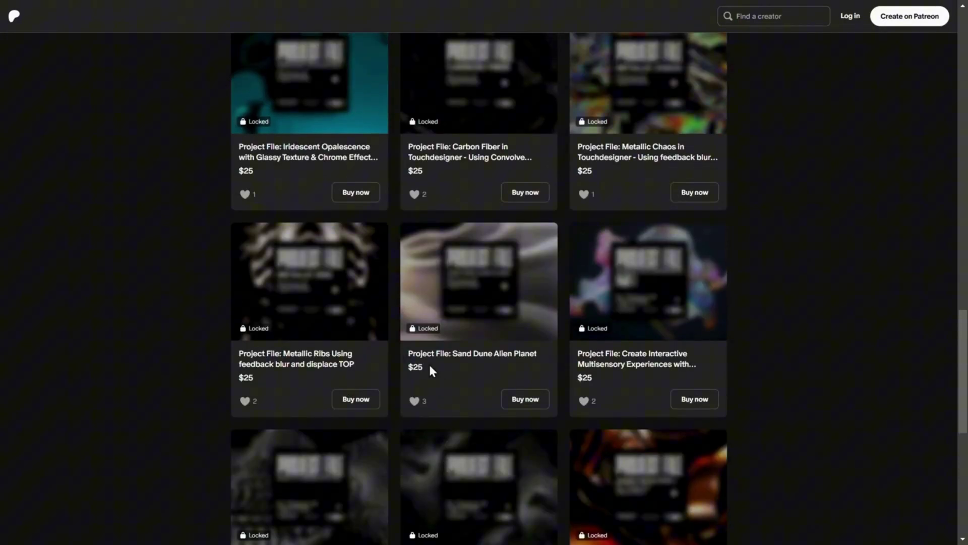
{"action": "left_click_drag", "start_coordinate": [431, 372], "coordinate": [406, 352]}
{"action": "scroll", "coordinate": [461, 357], "scroll_direction": "up", "scroll_amount": 10}
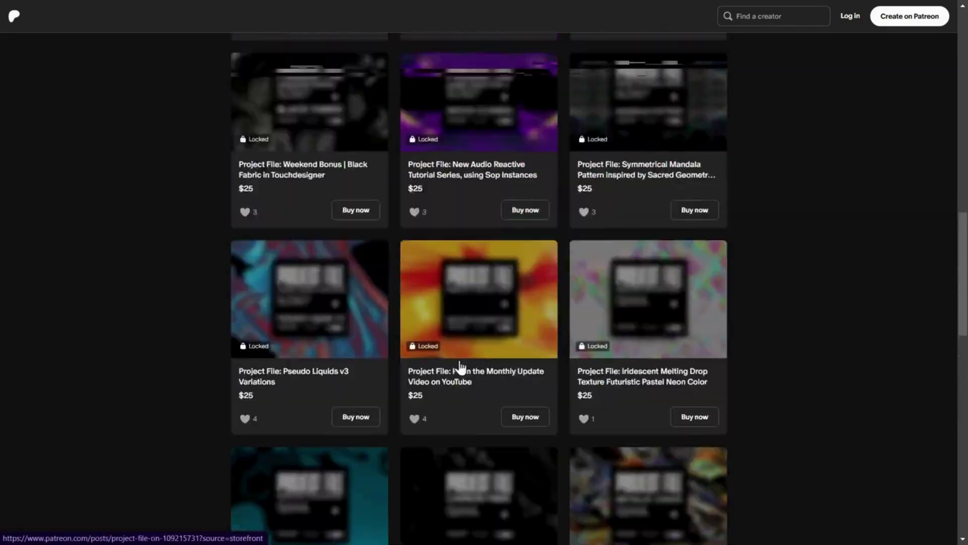
{"action": "scroll", "coordinate": [458, 363], "scroll_direction": "up", "scroll_amount": 13}
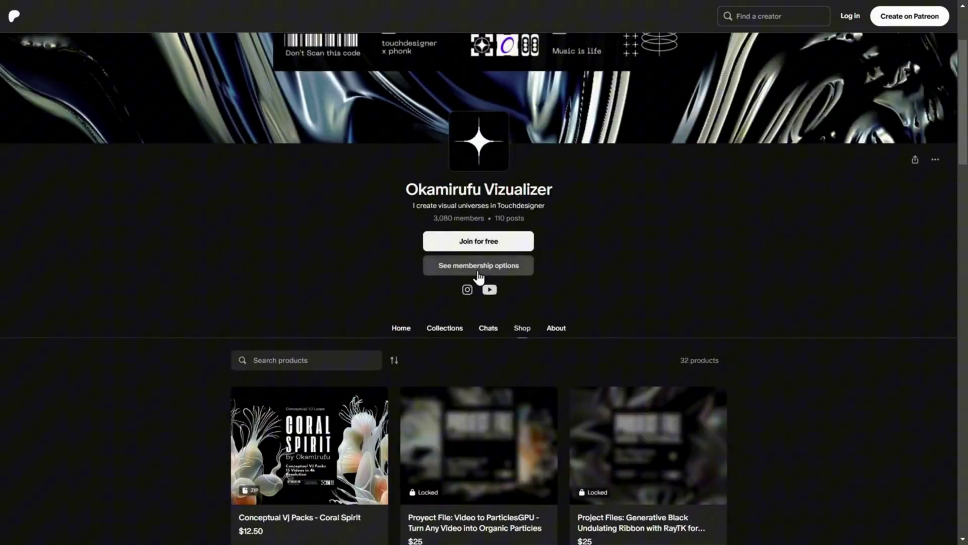
{"action": "left_click", "coordinate": [479, 266]}
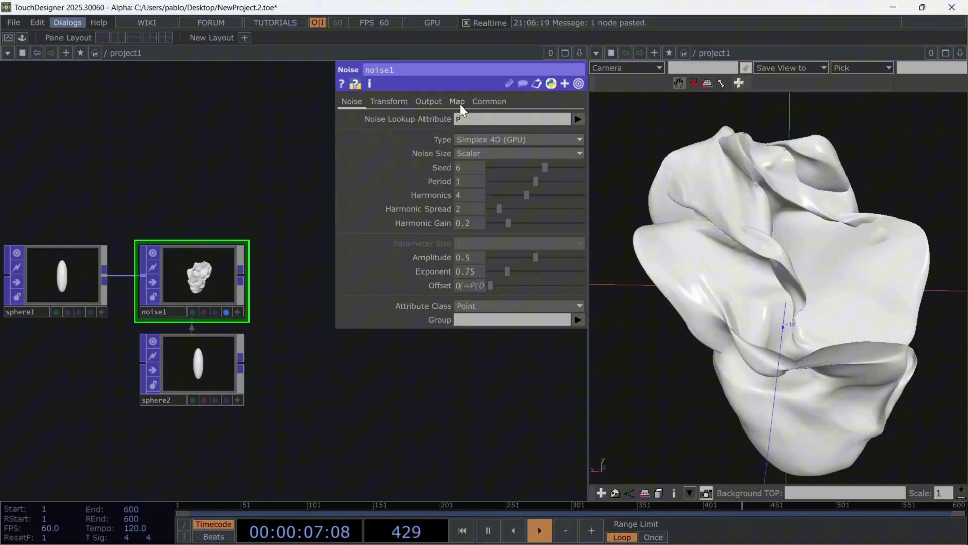
- Check noise1's offset mapping, then give sphere2 Uniform Scale 0.039 and Frequency 107
{"action": "left_click", "coordinate": [458, 103]}
{"action": "left_click", "coordinate": [223, 356]}
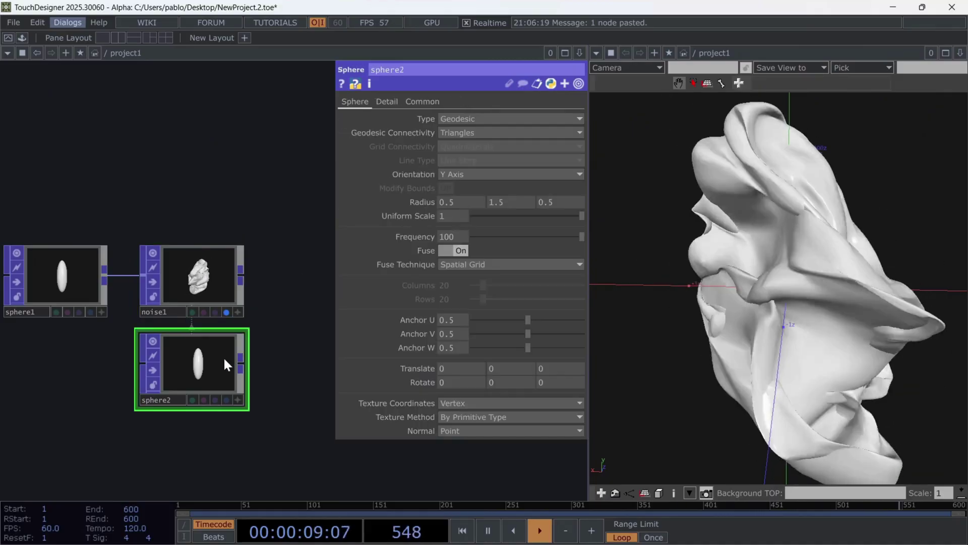
{"action": "left_click_drag", "start_coordinate": [567, 217], "coordinate": [486, 215]}
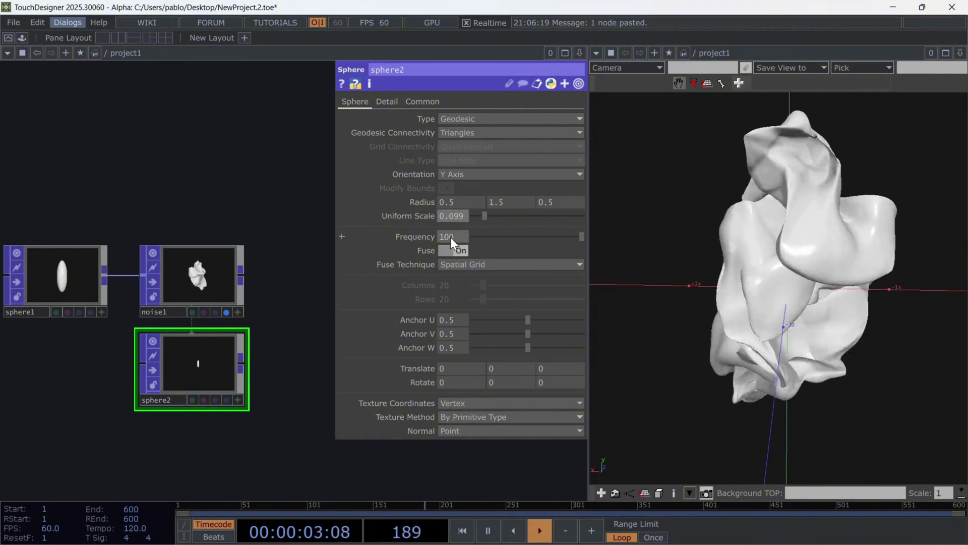
{"action": "middle_click_drag", "start_coordinate": [447, 237], "coordinate": [464, 202]}
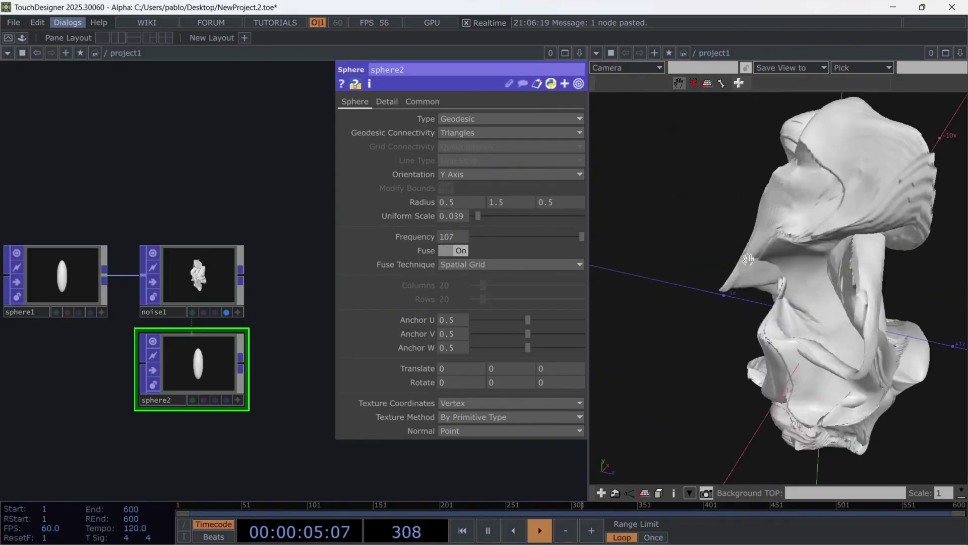
{"action": "left_click_drag", "start_coordinate": [761, 216], "coordinate": [732, 262]}
{"action": "left_click", "coordinate": [183, 273]}
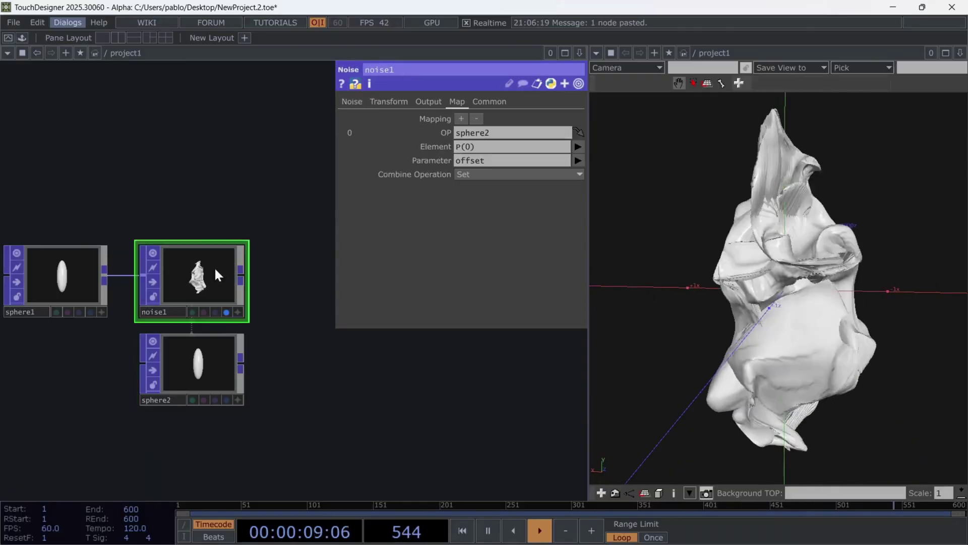
{"action": "left_click", "coordinate": [81, 256]}
{"action": "scroll", "coordinate": [249, 189], "scroll_direction": "down", "scroll_amount": 3}
{"action": "left_click_drag", "start_coordinate": [250, 190], "coordinate": [201, 216]}
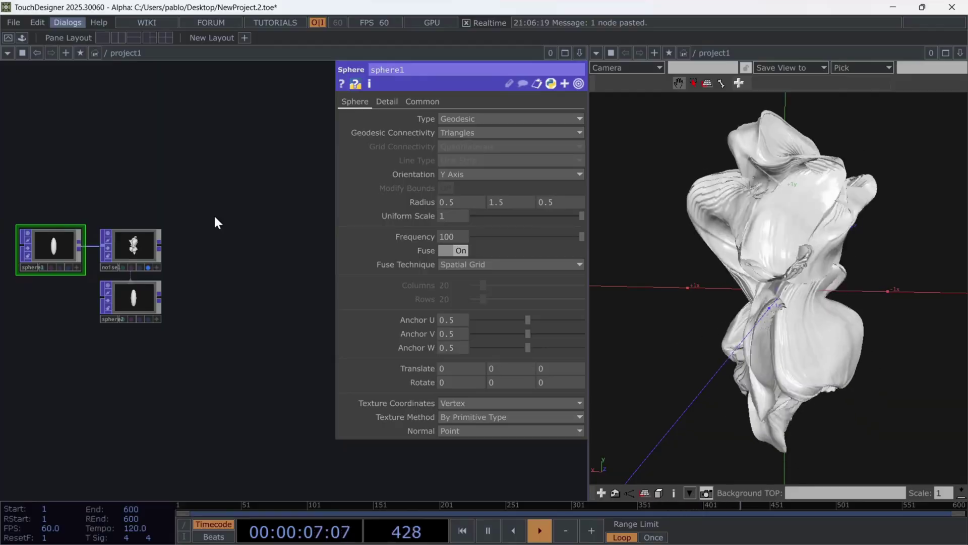
- Bring up the OP Create dialog with Tab, reopen it, and show the TOP family
{"action": "key", "text": "Tab"}
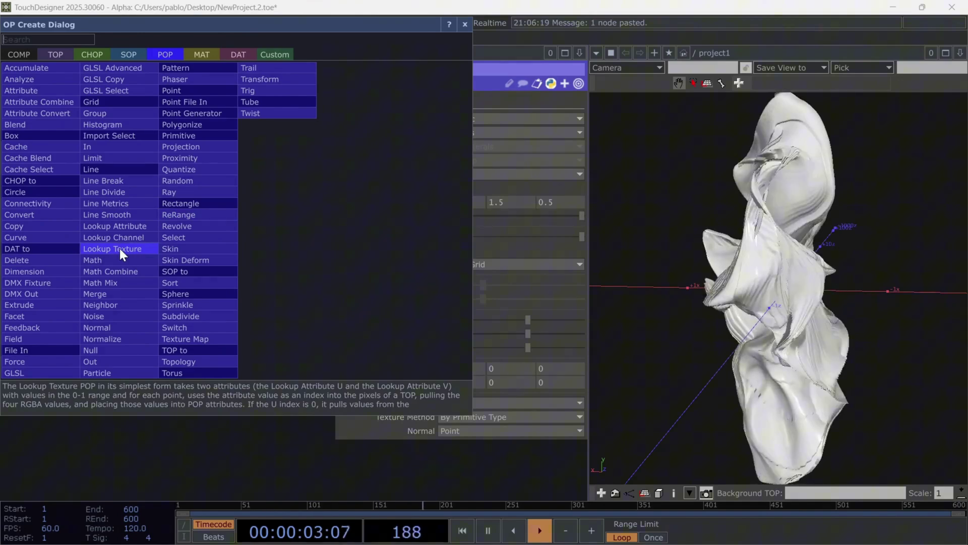
{"action": "key", "text": "Right"}
{"action": "key", "text": "Right"}
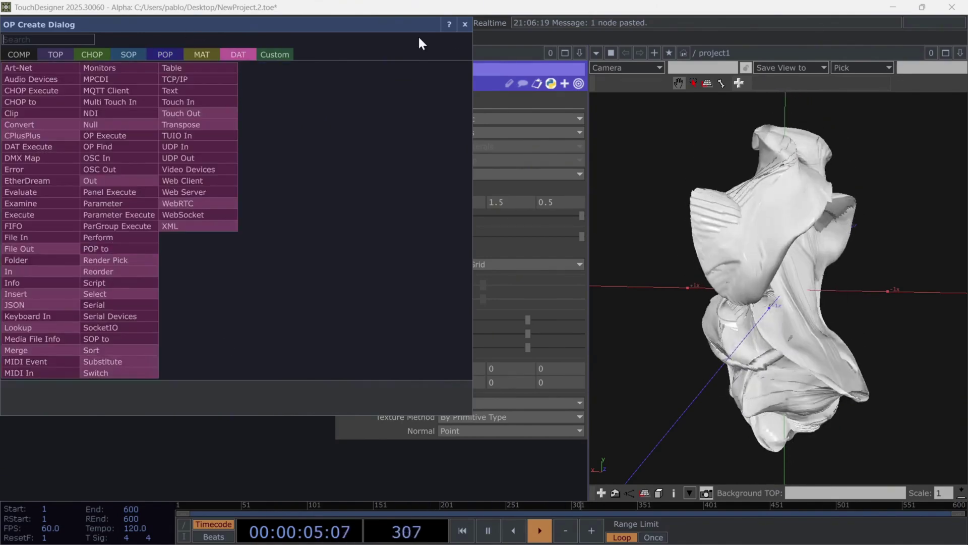
{"action": "left_click", "coordinate": [464, 25]}
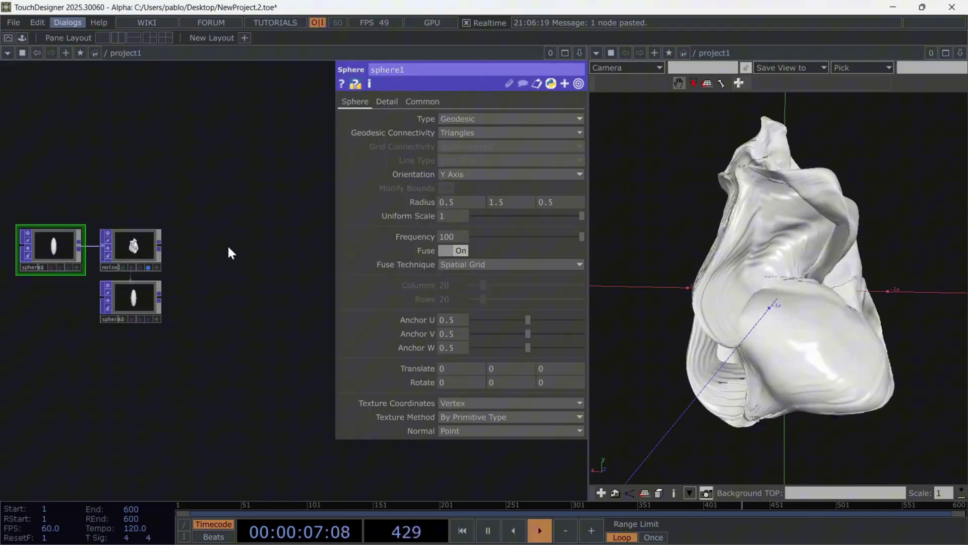
{"action": "key", "text": "Tab"}
{"action": "left_click", "coordinate": [46, 96]}
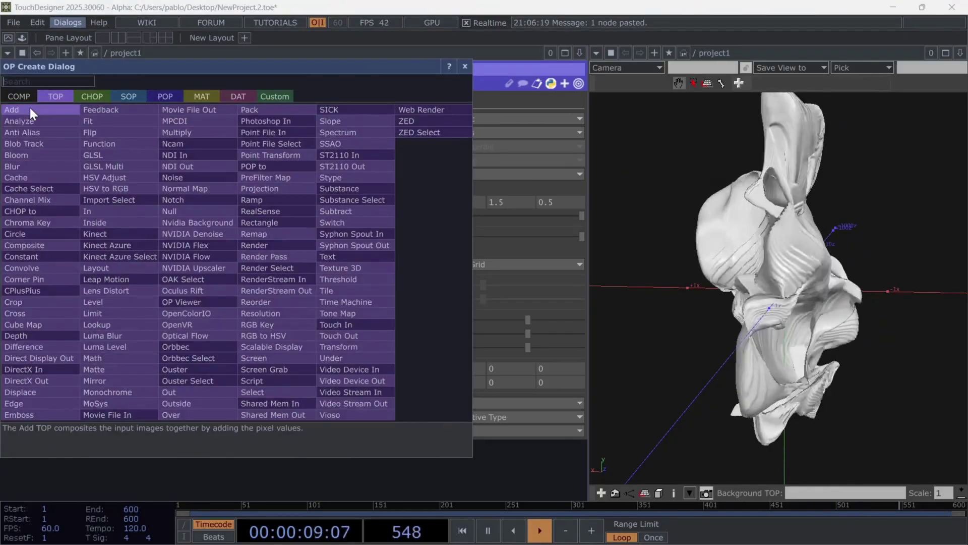
- Add a ramp1 TOP and set its resolution to 100 by 1
{"action": "left_click", "coordinate": [287, 191]}
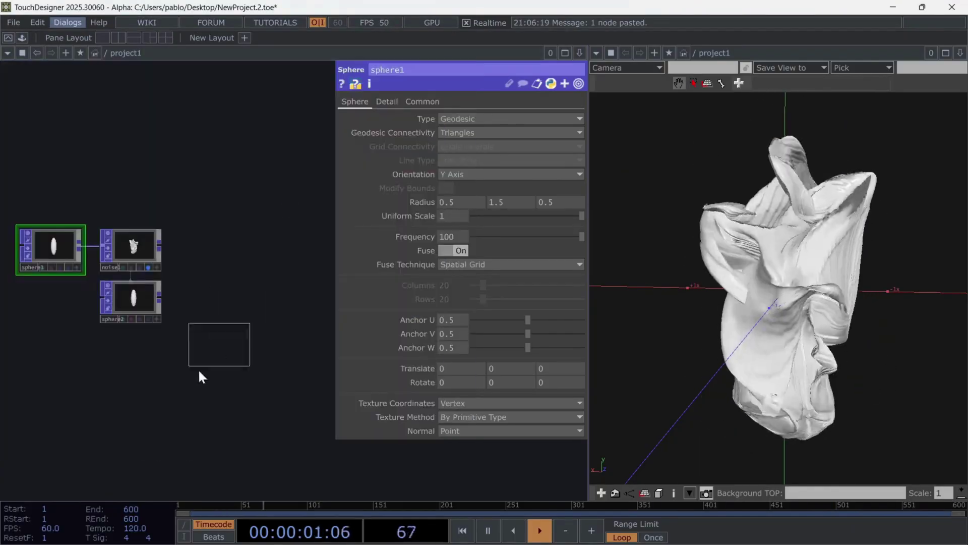
{"action": "left_click", "coordinate": [179, 420]}
{"action": "left_click", "coordinate": [408, 101]}
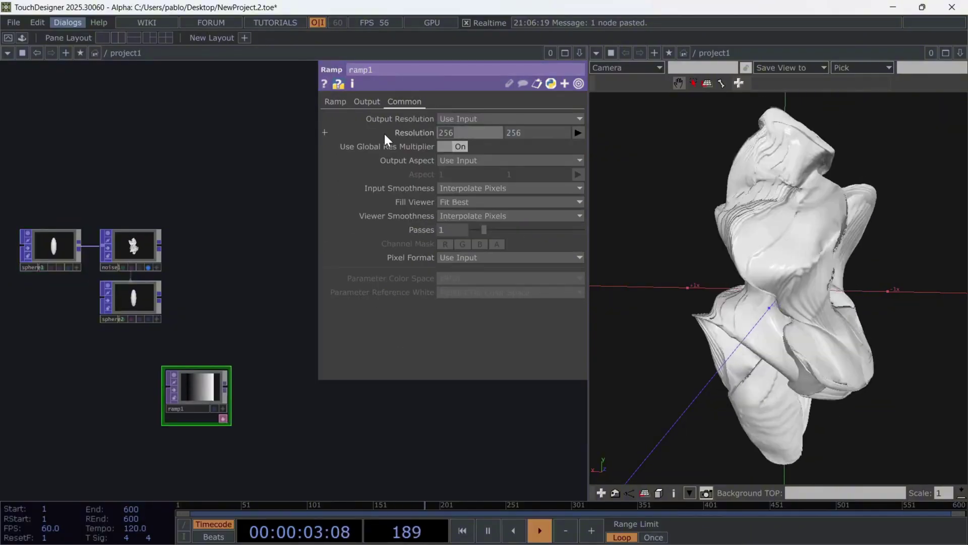
{"action": "middle_click_drag", "start_coordinate": [384, 134], "coordinate": [385, 134]}
{"action": "scroll", "coordinate": [222, 334], "scroll_direction": "up", "scroll_amount": 4}
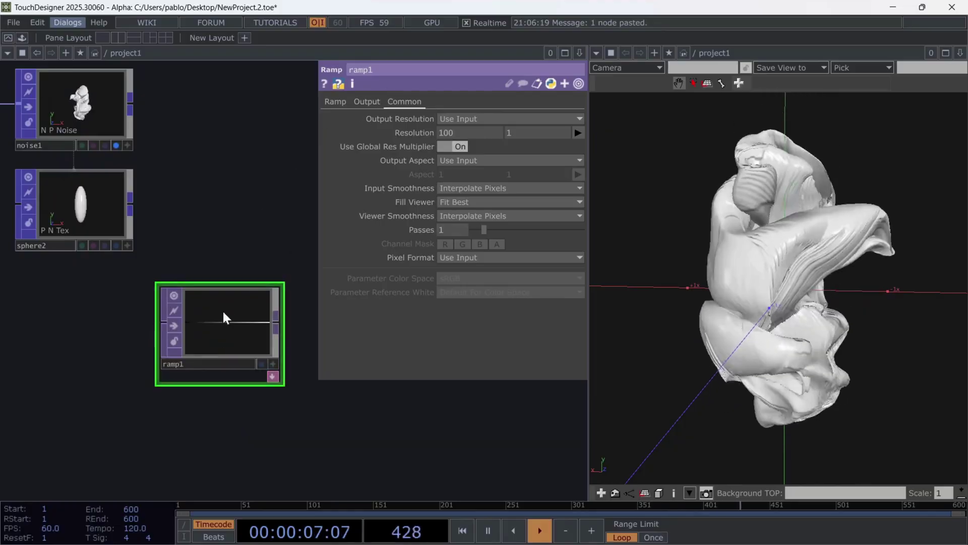
{"action": "left_click_drag", "start_coordinate": [224, 318], "coordinate": [215, 208]}
- Recolour ramp1's left key to a dark red
{"action": "left_click", "coordinate": [335, 101]}
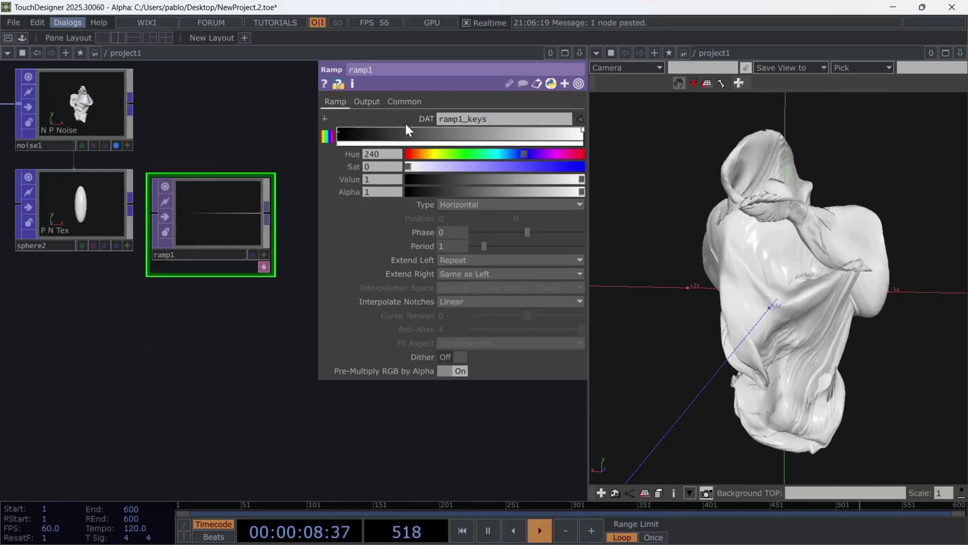
{"action": "left_click", "coordinate": [342, 137]}
{"action": "left_click", "coordinate": [415, 154]}
{"action": "left_click", "coordinate": [538, 166]}
{"action": "left_click", "coordinate": [574, 179]}
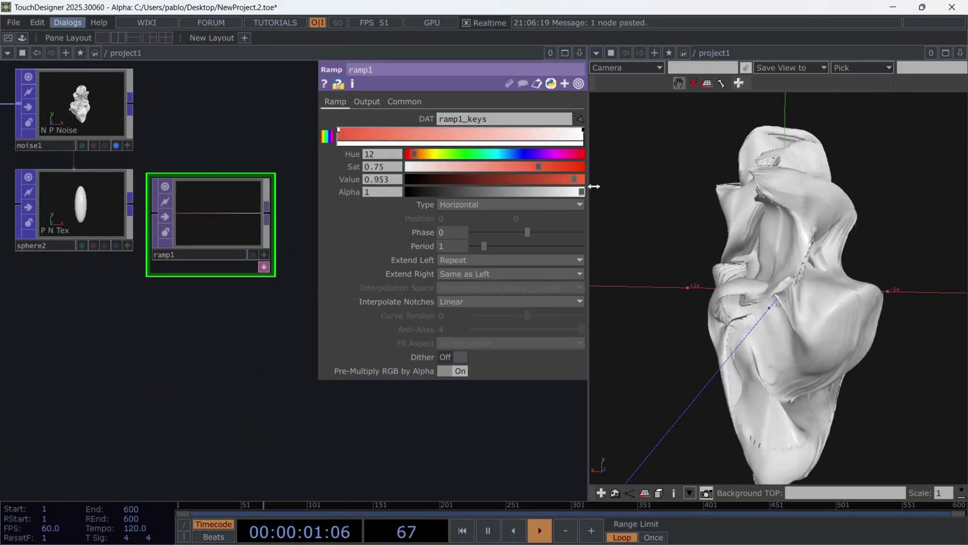
{"action": "left_click", "coordinate": [408, 154]}
{"action": "left_click", "coordinate": [533, 179]}
{"action": "left_click", "coordinate": [514, 167]}
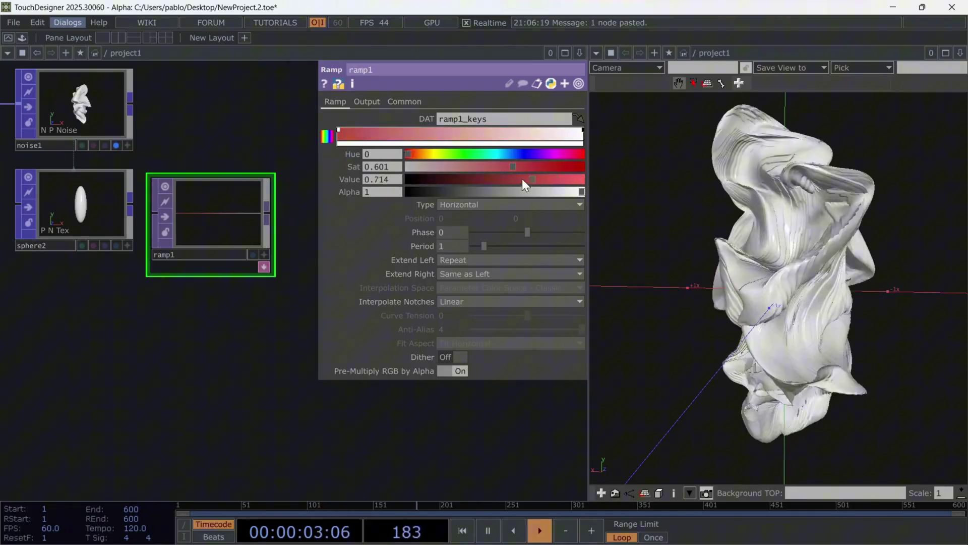
- Add a blue key in the middle of the ramp
{"action": "left_click", "coordinate": [468, 130]}
{"action": "left_click", "coordinate": [519, 154]}
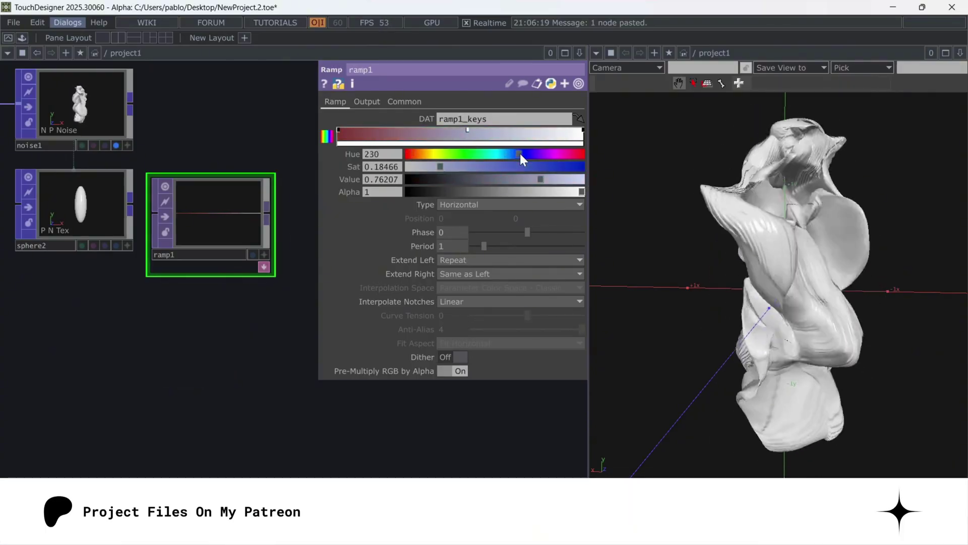
{"action": "left_click", "coordinate": [522, 154]}
{"action": "left_click_drag", "start_coordinate": [525, 166], "coordinate": [561, 166]}
{"action": "left_click_drag", "start_coordinate": [500, 180], "coordinate": [480, 180]}
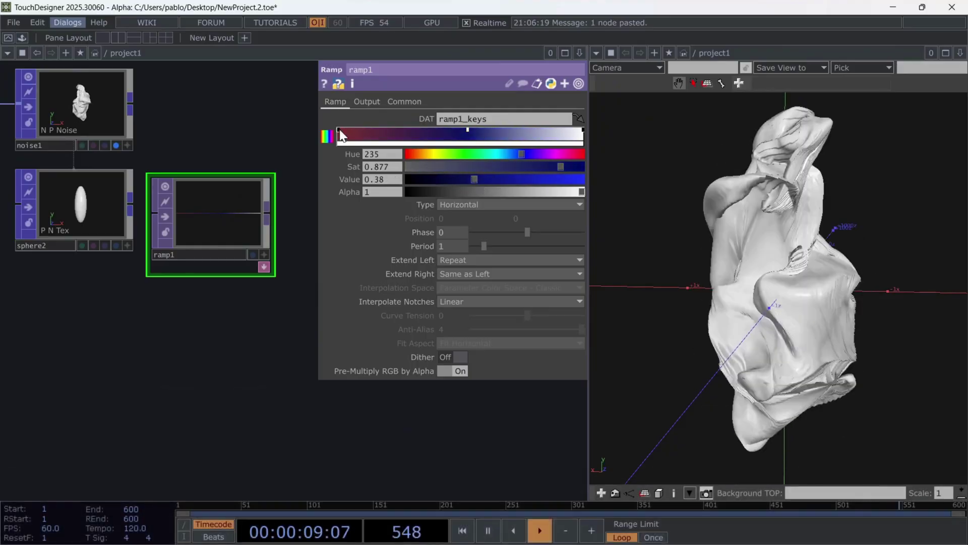
- Keep the right key white and set ramp1's Type to Vertical
{"action": "left_click", "coordinate": [584, 130]}
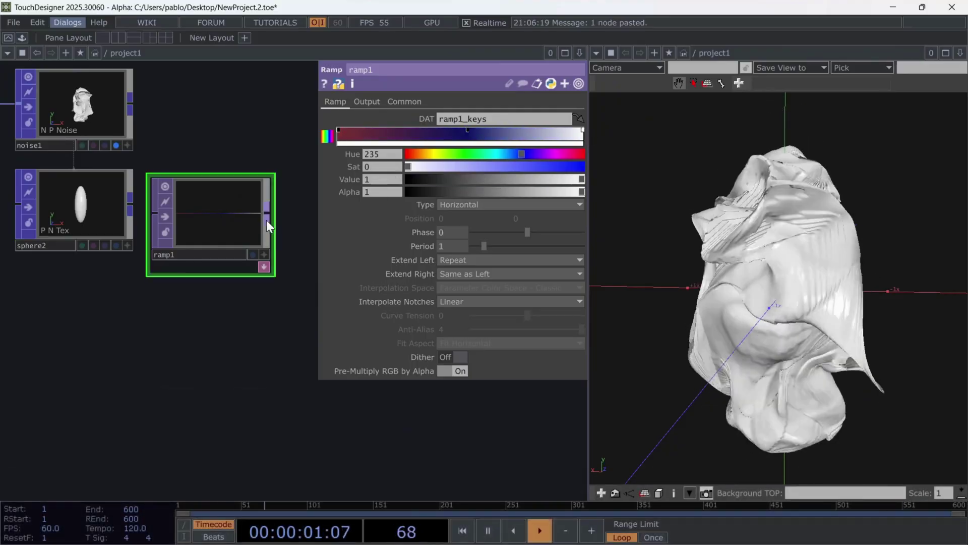
{"action": "scroll", "coordinate": [212, 222], "scroll_direction": "down", "scroll_amount": 2}
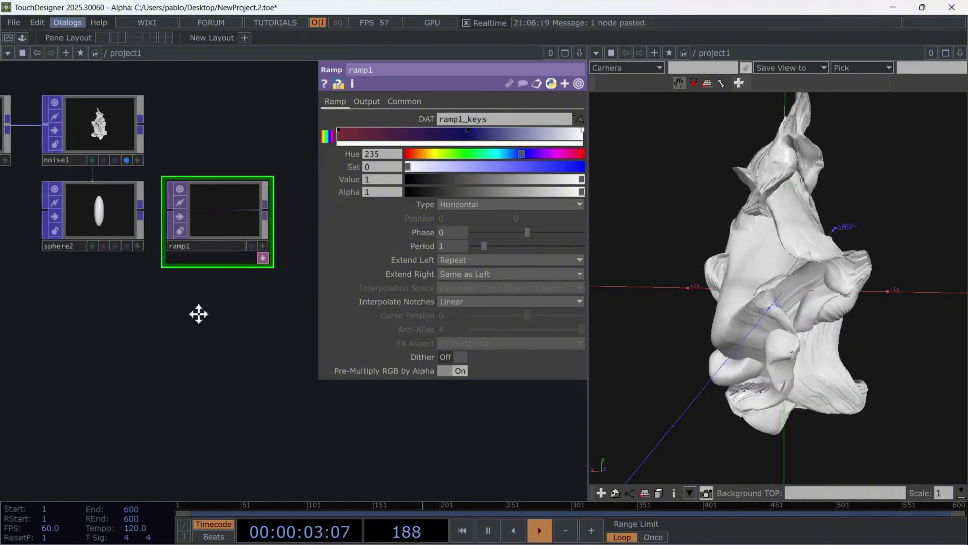
{"action": "scroll", "coordinate": [177, 382], "scroll_direction": "down", "scroll_amount": 1}
{"action": "left_click_drag", "start_coordinate": [199, 316], "coordinate": [157, 395]}
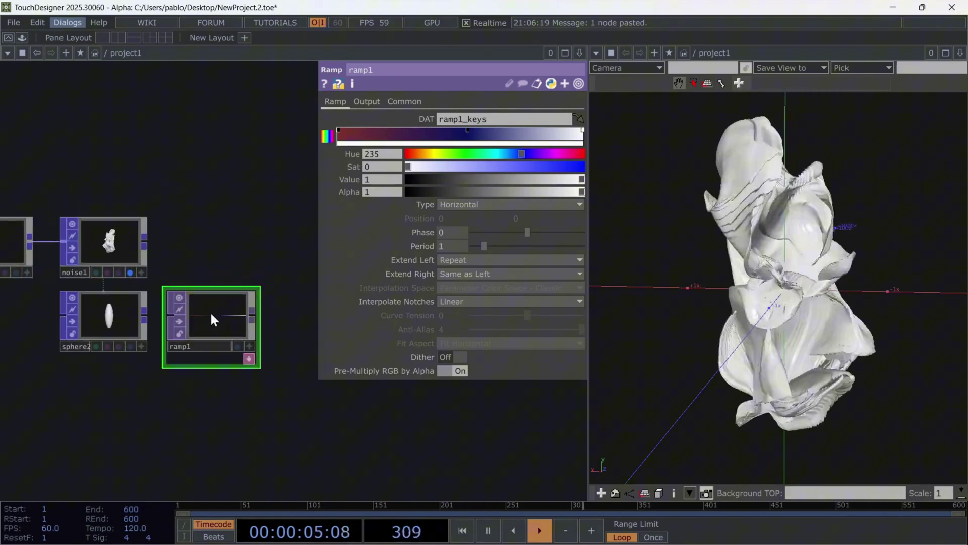
{"action": "left_click", "coordinate": [118, 311]}
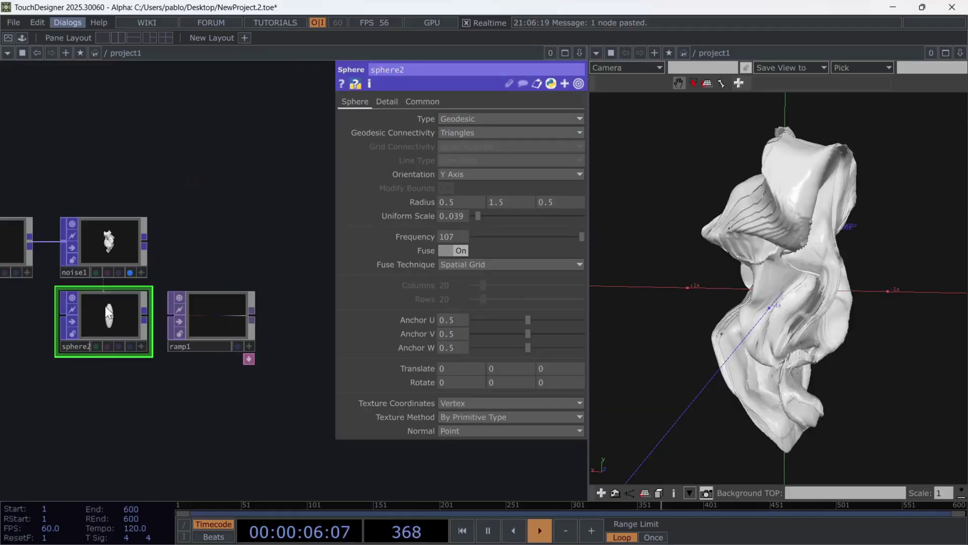
{"action": "left_click", "coordinate": [197, 305]}
{"action": "left_click", "coordinate": [486, 204]}
{"action": "left_click", "coordinate": [455, 222]}
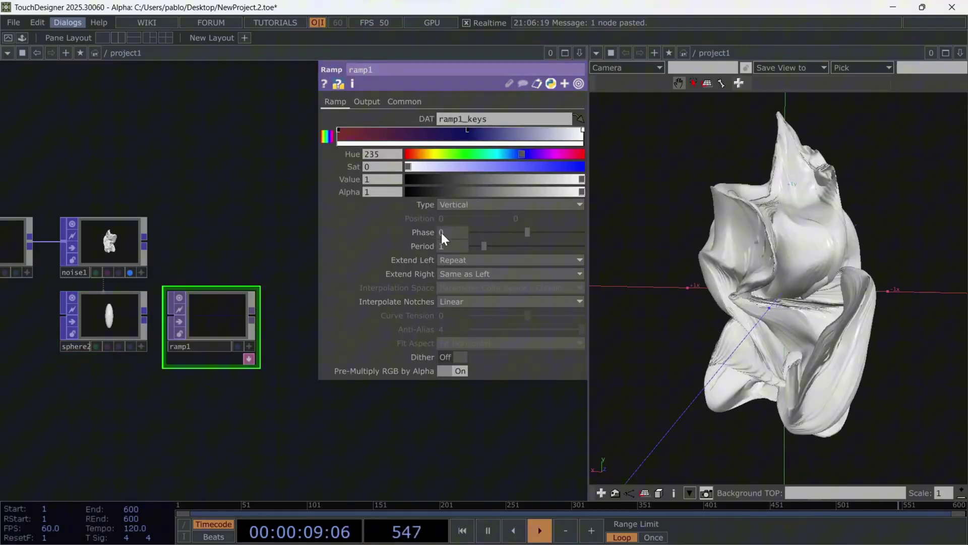
{"action": "scroll", "coordinate": [195, 321], "scroll_direction": "up", "scroll_amount": 5}
{"action": "scroll", "coordinate": [208, 318], "scroll_direction": "down", "scroll_amount": 5}
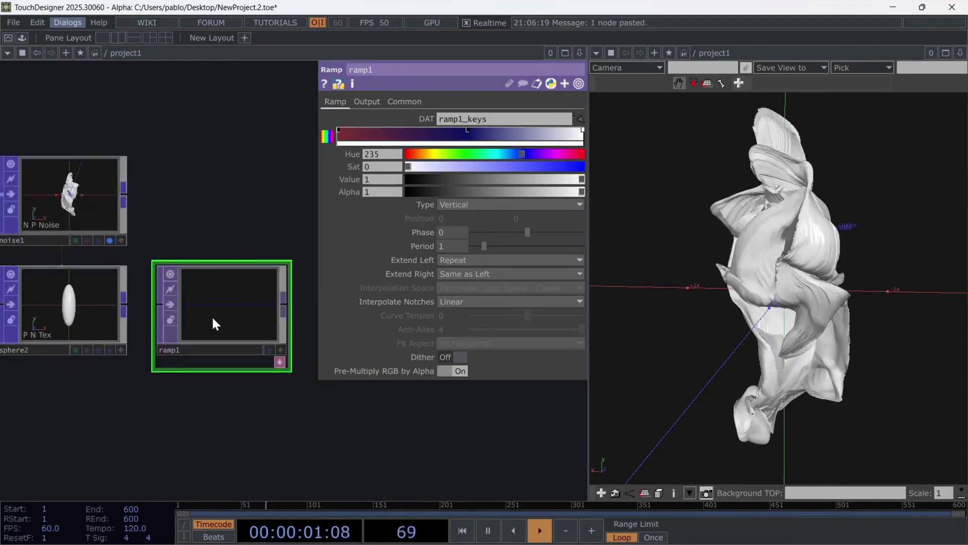
{"action": "left_click_drag", "start_coordinate": [234, 225], "coordinate": [231, 243]}
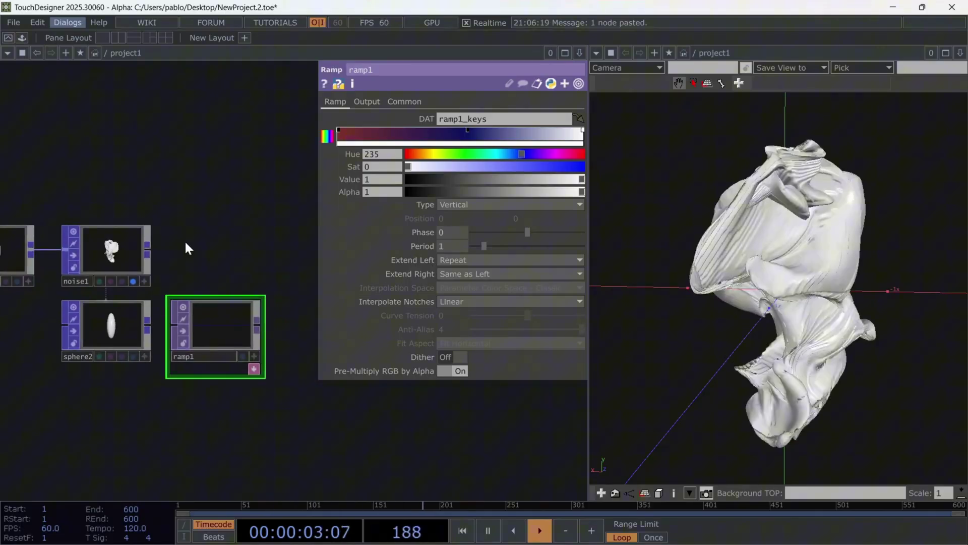
- Add a Lookup Texture POP after noise1 with ramp1 as its TOP, and display it
{"action": "right_click", "coordinate": [147, 247]}
{"action": "type", "text": "loo"}
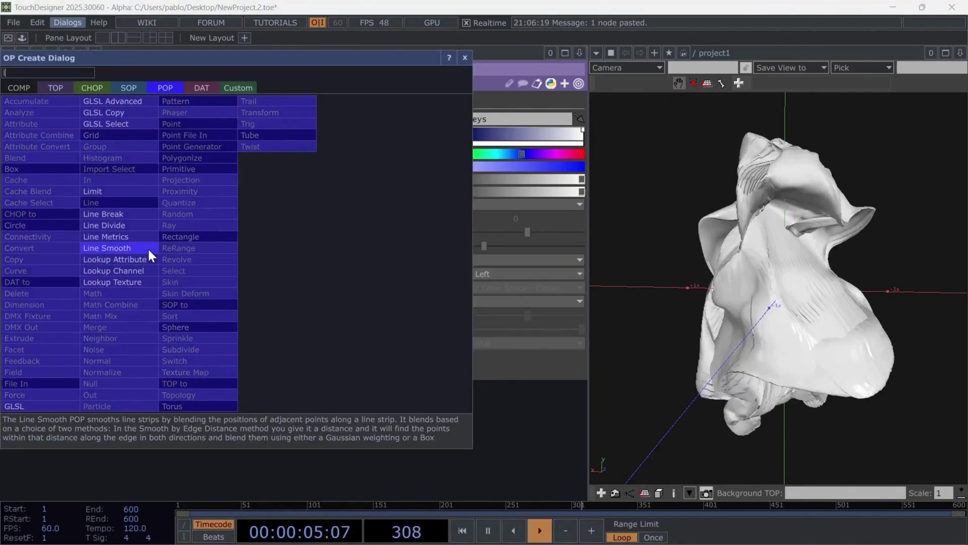
{"action": "key", "text": "Return"}
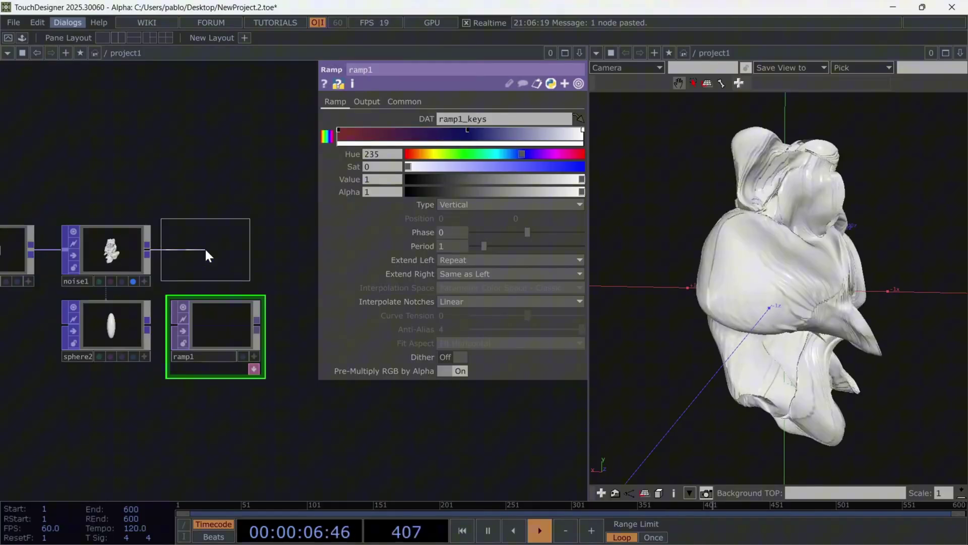
{"action": "left_click", "coordinate": [211, 251]}
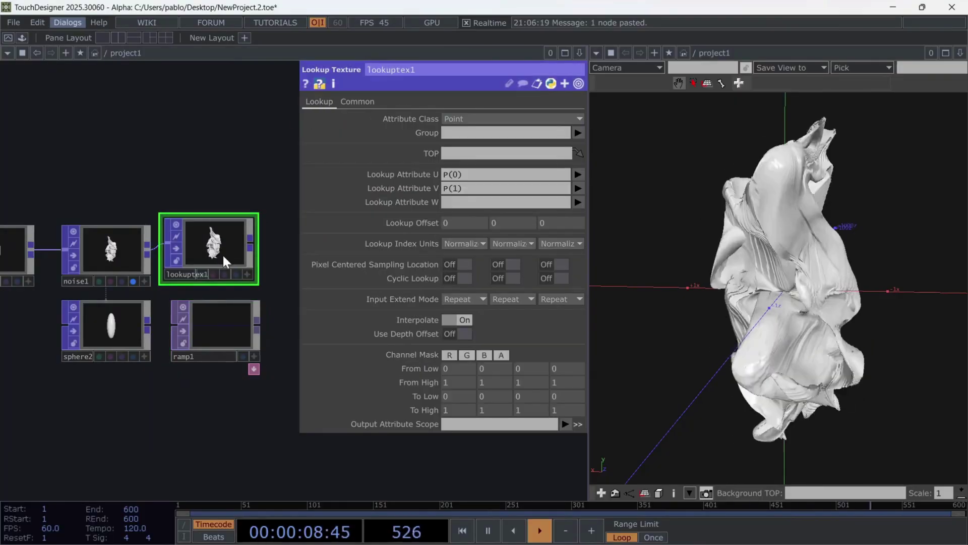
{"action": "left_click_drag", "start_coordinate": [217, 328], "coordinate": [457, 153]}
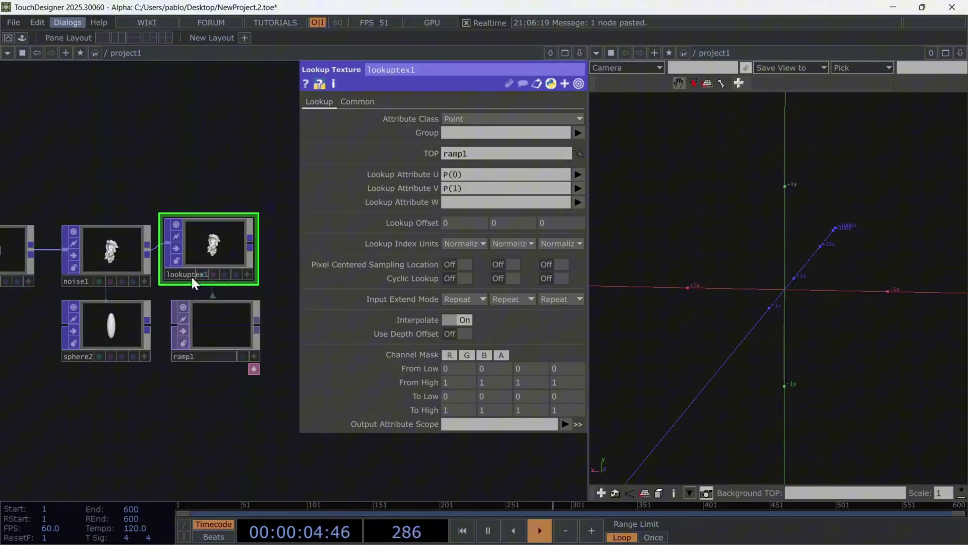
{"action": "left_click", "coordinate": [236, 274]}
{"action": "left_click_drag", "start_coordinate": [222, 242], "coordinate": [229, 249]}
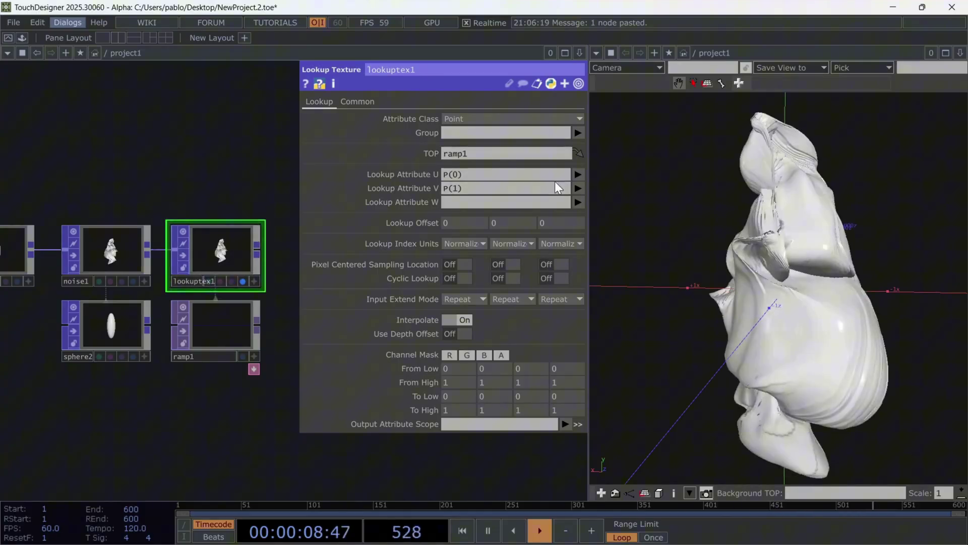
- Clear Lookup Attribute V, leaving U as P(0)
{"action": "left_click", "coordinate": [446, 189]}
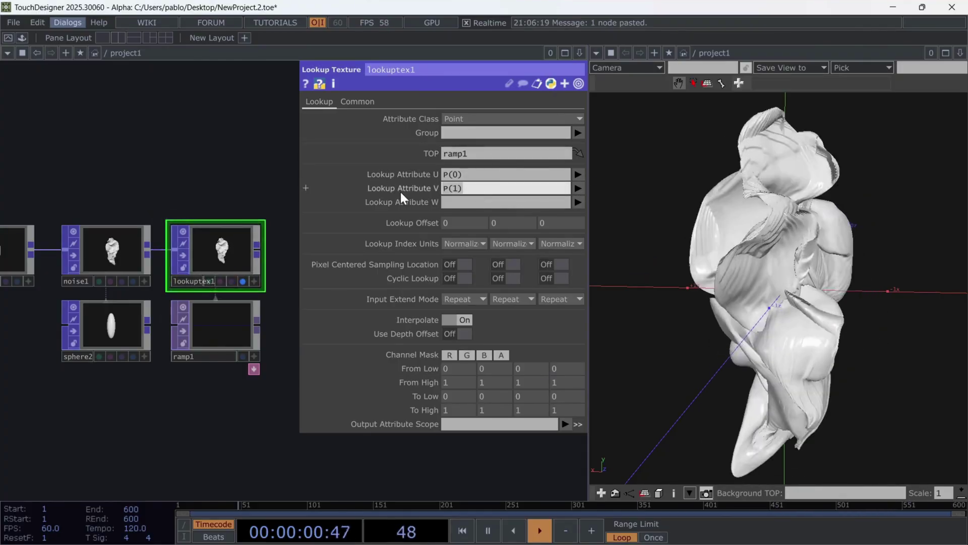
{"action": "key", "text": "BackSpace"}
{"action": "key", "text": "BackSpace"}
{"action": "key", "text": "BackSpace"}
{"action": "key", "text": "BackSpace"}
{"action": "key", "text": "Return"}
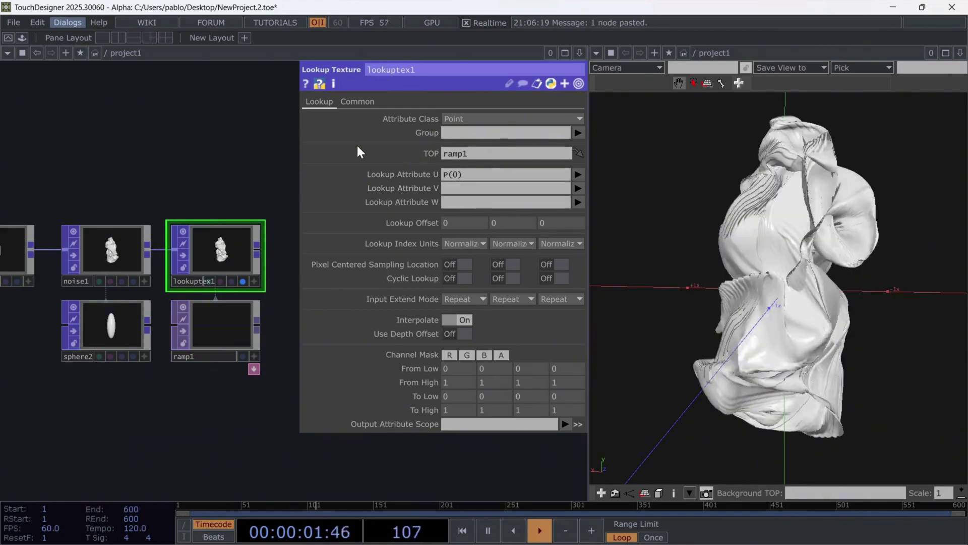
{"action": "left_click", "coordinate": [578, 174]}
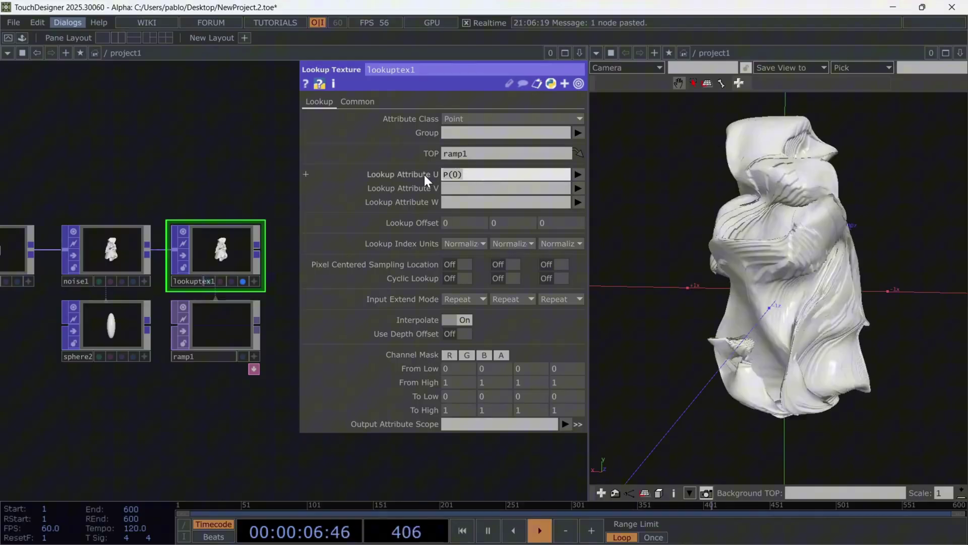
{"action": "left_click_drag", "start_coordinate": [224, 143], "coordinate": [206, 153]}
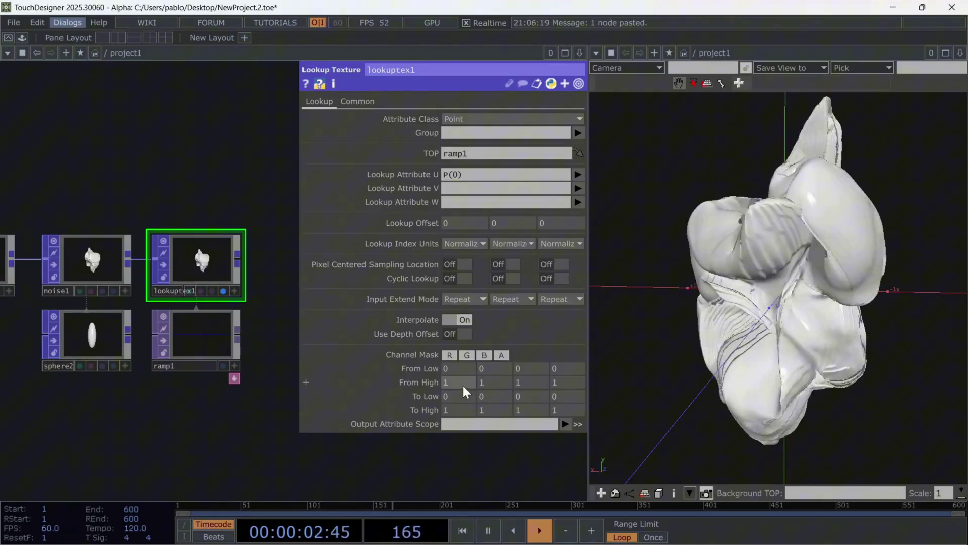
- Set lookuptex1's Output Attribute Scope to Color and orbit to inspect the dark blue shape
{"action": "left_click", "coordinate": [565, 424]}
{"action": "left_click", "coordinate": [584, 466]}
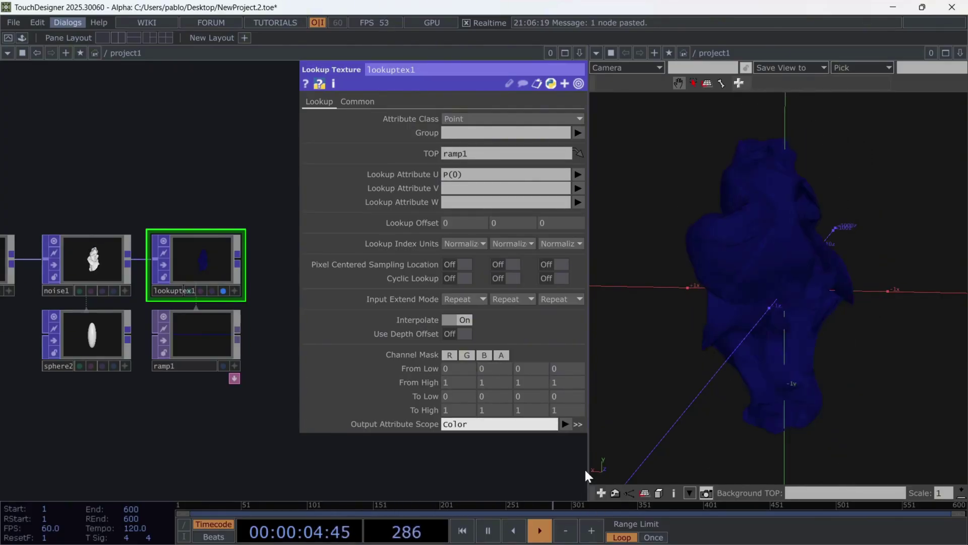
{"action": "mouse_move", "coordinate": [822, 277]}
{"action": "left_mouse_down"}
{"action": "mouse_move", "coordinate": [786, 273]}
{"action": "mouse_move", "coordinate": [805, 267]}
{"action": "left_mouse_up"}
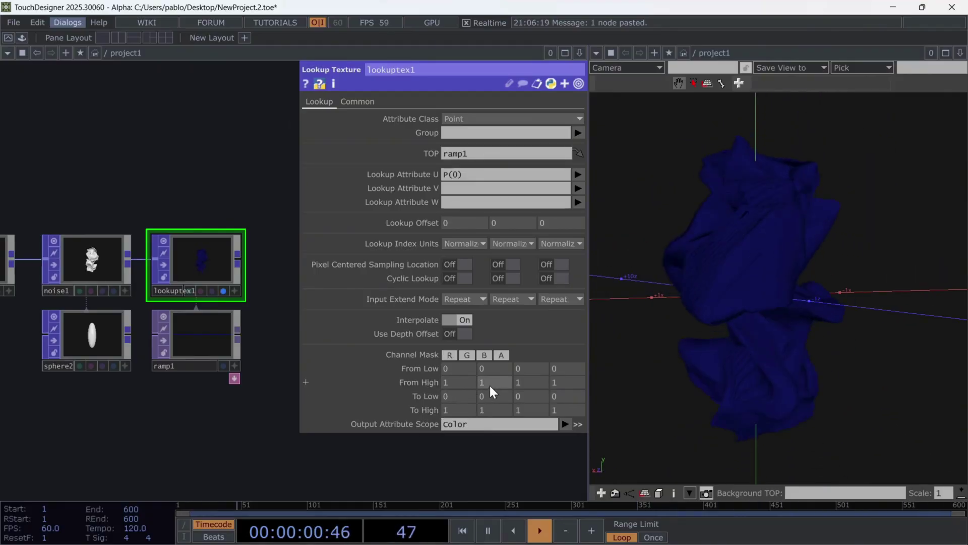
{"action": "middle_click_drag", "start_coordinate": [489, 371], "coordinate": [492, 348]}
{"action": "scroll", "coordinate": [189, 171], "scroll_direction": "down", "scroll_amount": 3}
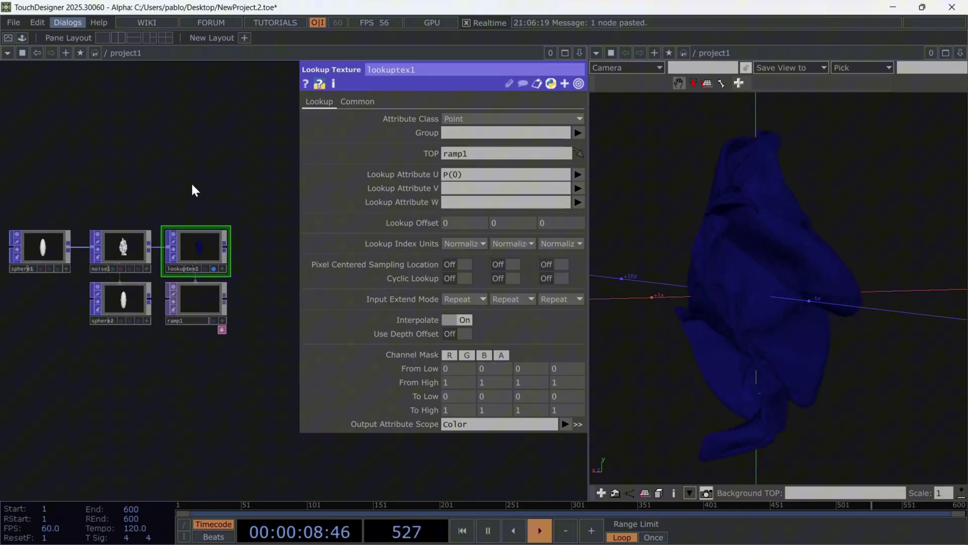
- Add a Geometry COMP beside lookuptex1, a camera, and an Environment Light next to it
{"action": "key", "text": "Tab"}
{"action": "type", "text": "ge"}
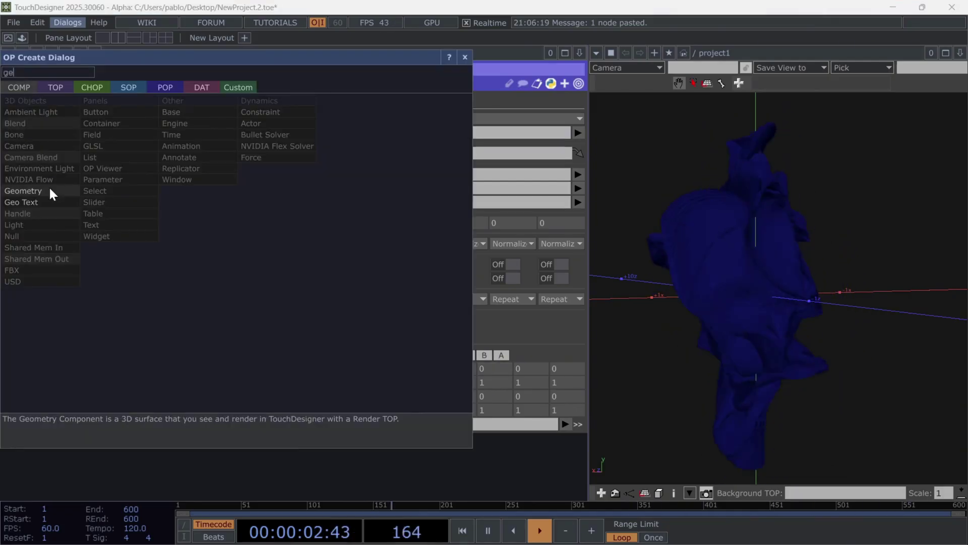
{"action": "left_click", "coordinate": [51, 192]}
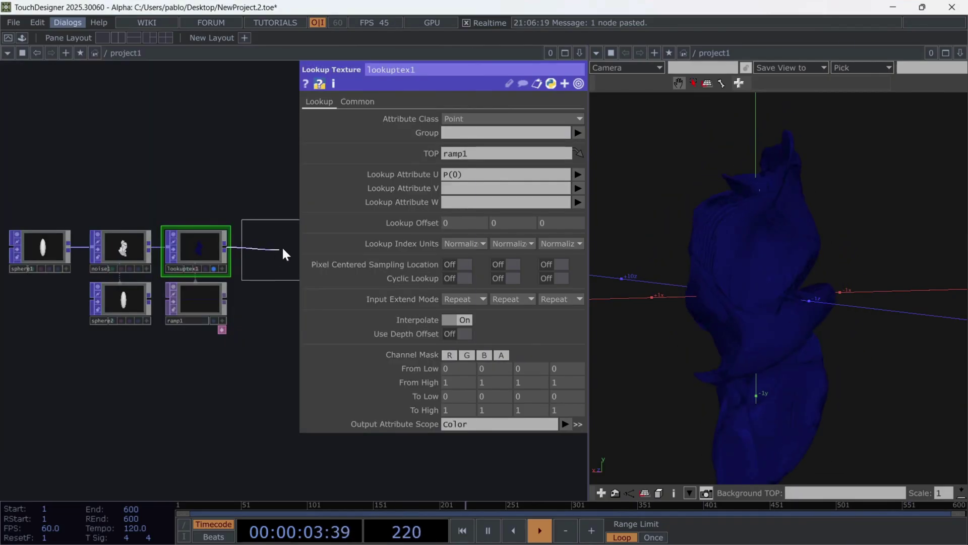
{"action": "left_click", "coordinate": [272, 248]}
{"action": "scroll", "coordinate": [192, 201], "scroll_direction": "up", "scroll_amount": 2}
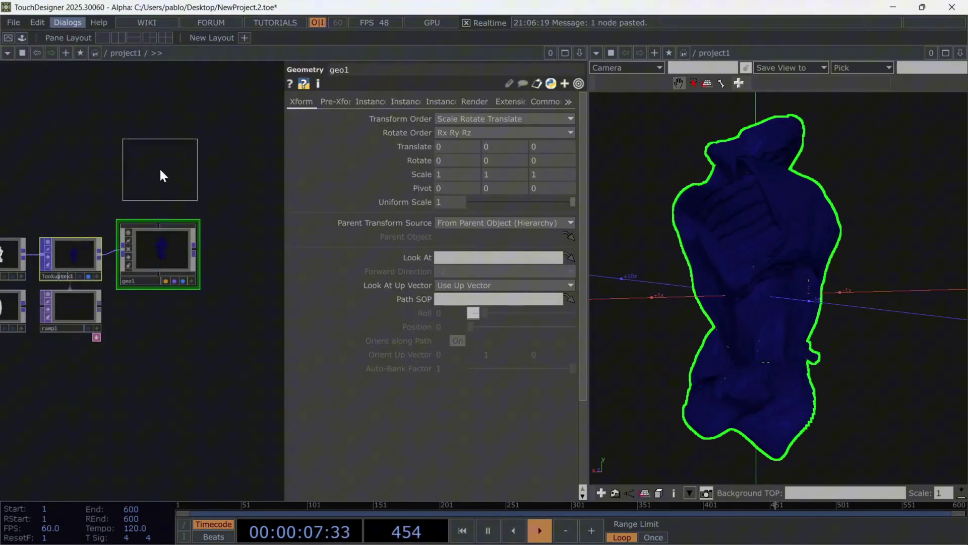
{"action": "left_click", "coordinate": [159, 168]}
{"action": "key", "text": "Tab"}
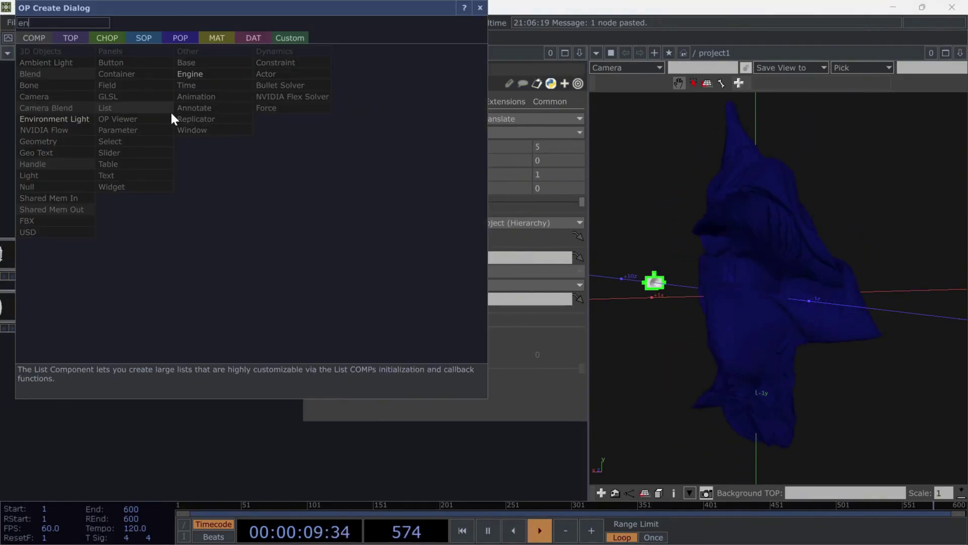
{"action": "left_click", "coordinate": [113, 109]}
{"action": "left_click", "coordinate": [262, 166]}
- Add a PBR material and assign it to geo1
{"action": "key", "text": "Tab"}
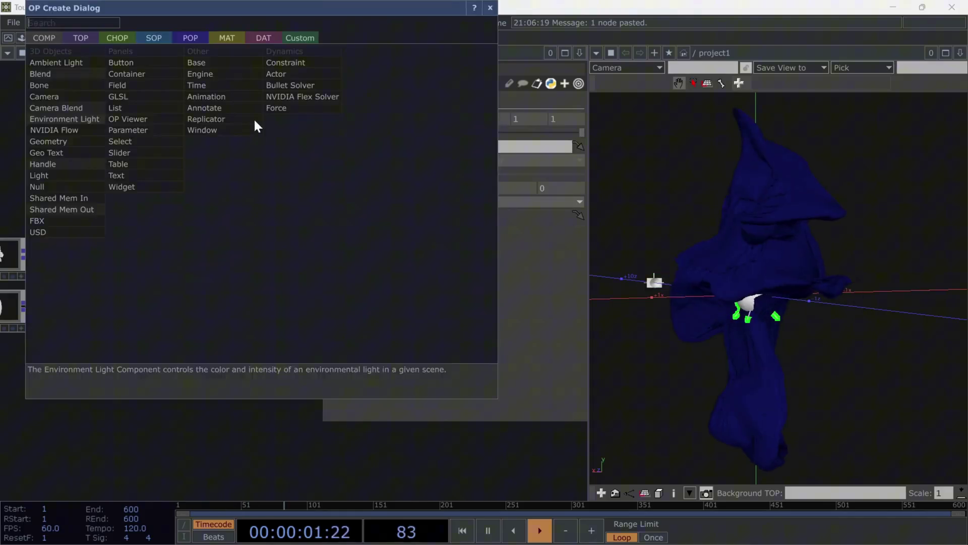
{"action": "left_click", "coordinate": [227, 38]}
{"action": "left_click", "coordinate": [76, 130]}
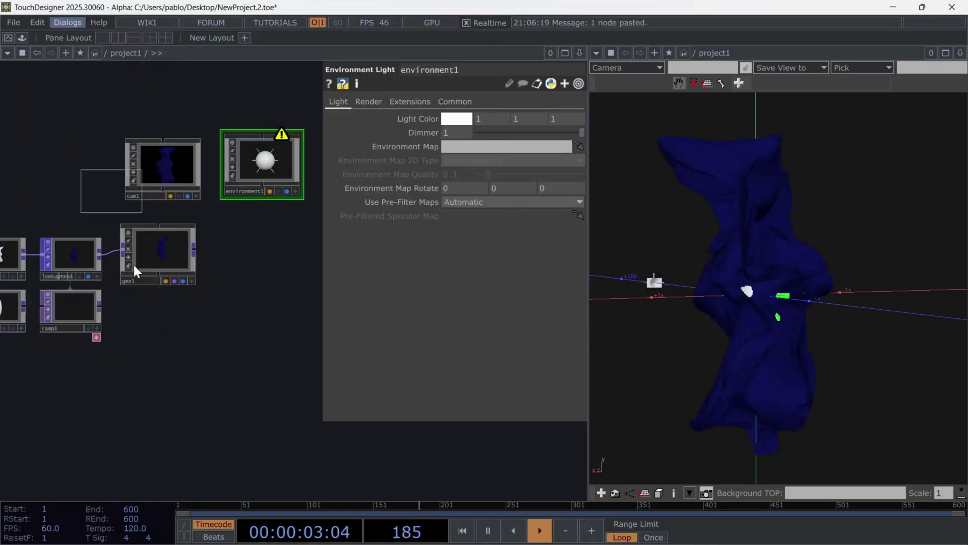
{"action": "left_click", "coordinate": [177, 324]}
{"action": "left_click_drag", "start_coordinate": [174, 319], "coordinate": [150, 252]}
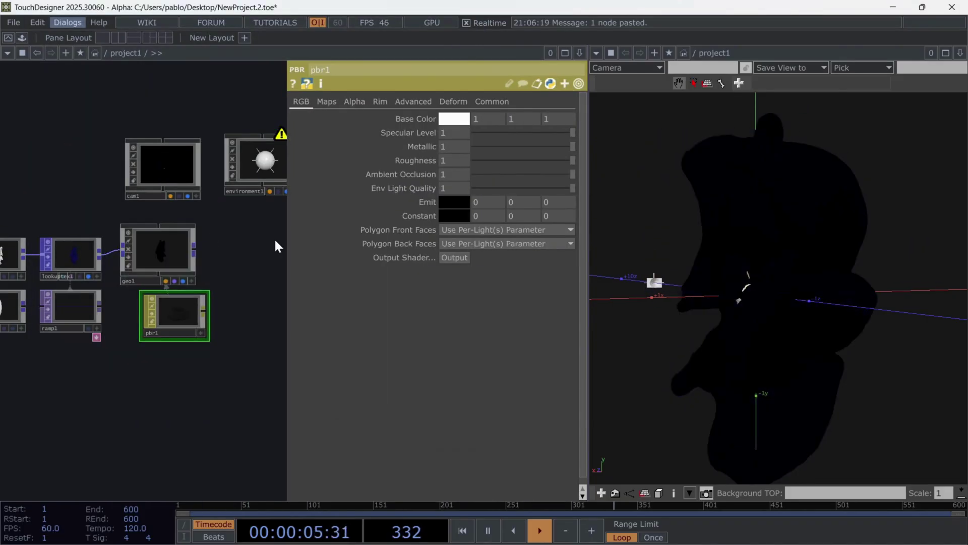
- Add a Movie File In TOP to the network
{"action": "key", "text": "Tab"}
{"action": "type", "text": "moi"}
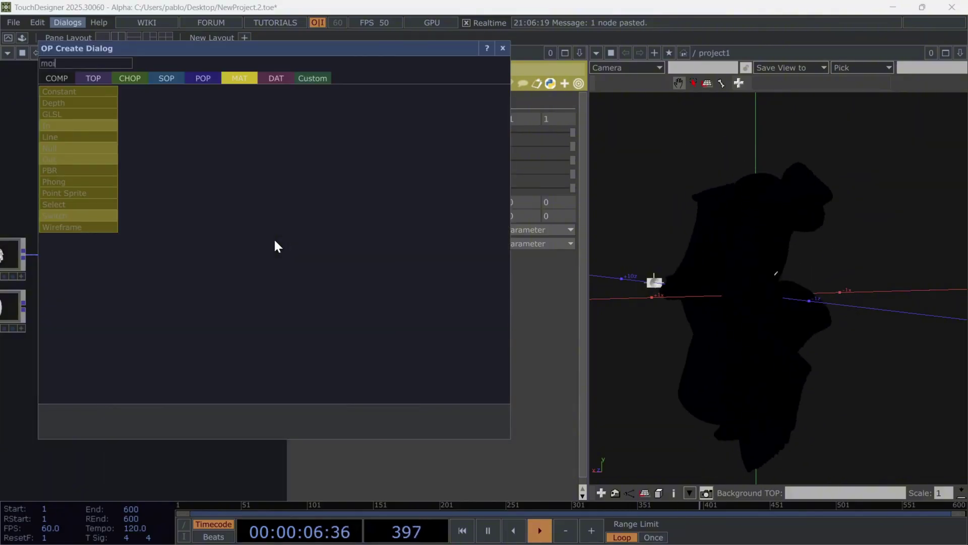
{"action": "left_click", "coordinate": [94, 80]}
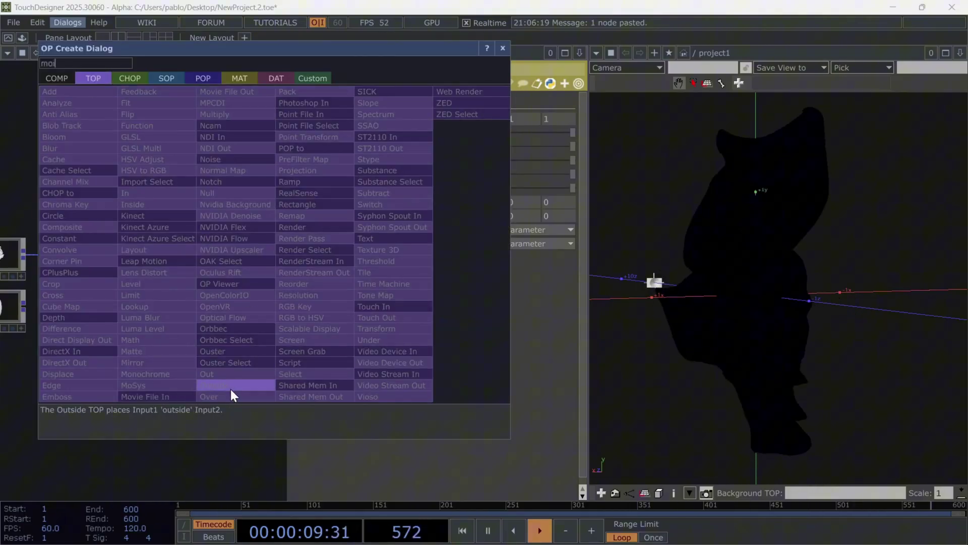
{"action": "key", "text": "BackSpace"}
{"action": "type", "text": "v"}
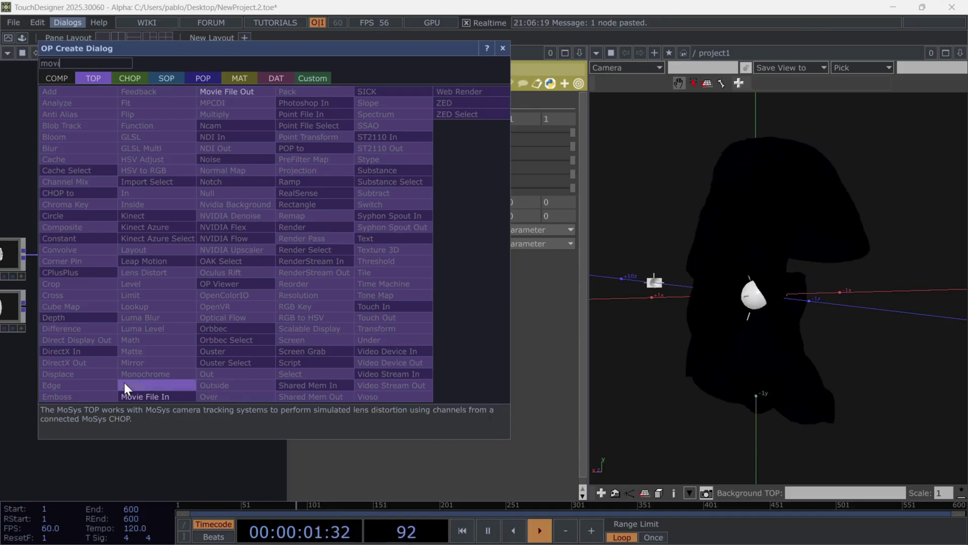
{"action": "left_click", "coordinate": [144, 397]}
{"action": "left_click", "coordinate": [237, 242]}
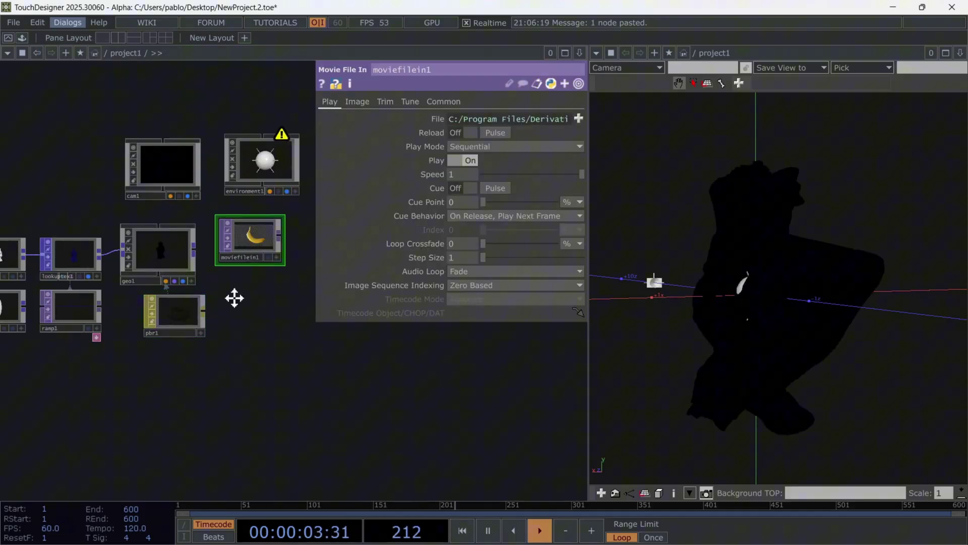
- Use the Movie File In as environment1's map and load the hangar HDRI image
{"action": "middle_click_drag", "start_coordinate": [201, 298], "coordinate": [130, 309]}
{"action": "left_click_drag", "start_coordinate": [174, 252], "coordinate": [191, 169]}
{"action": "left_click", "coordinate": [198, 151]}
{"action": "left_click_drag", "start_coordinate": [190, 237], "coordinate": [265, 173]}
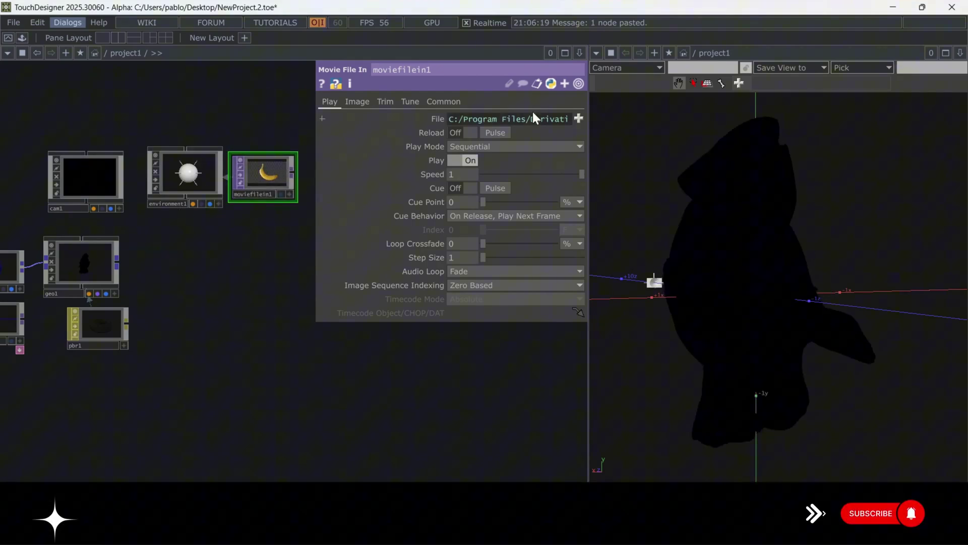
{"action": "left_click", "coordinate": [578, 119]}
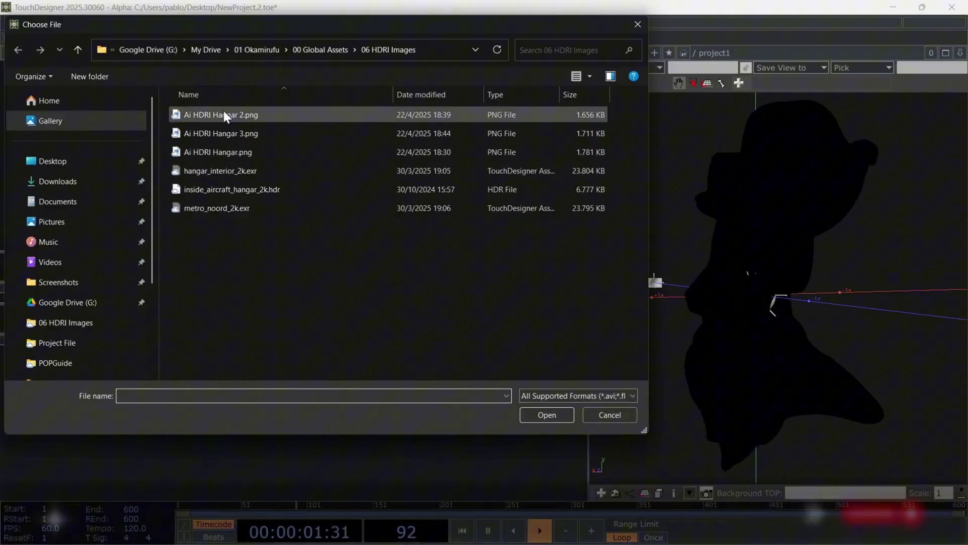
{"action": "double_click", "coordinate": [216, 207]}
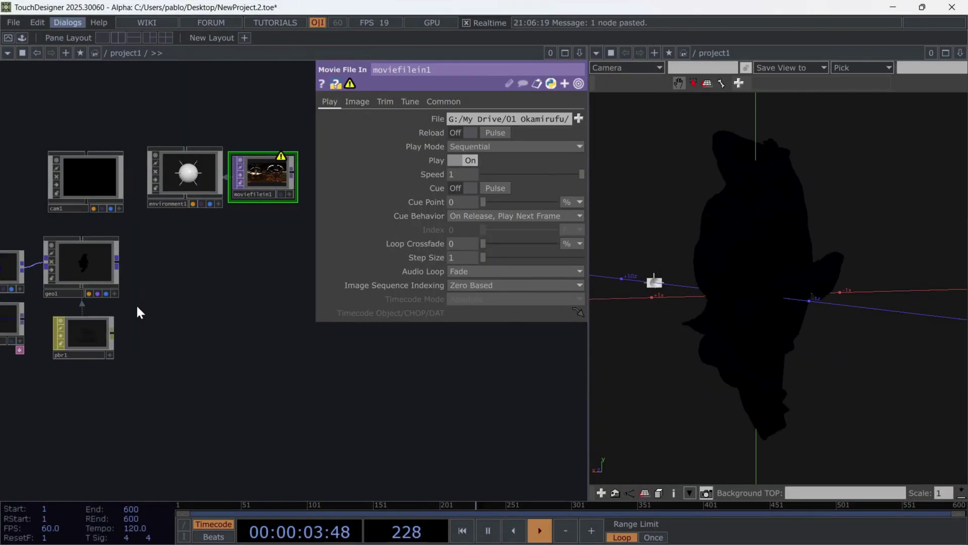
{"action": "key", "text": "Tab"}
- Add a Render TOP and set its resolution to 720×1280
{"action": "type", "text": "ren"}
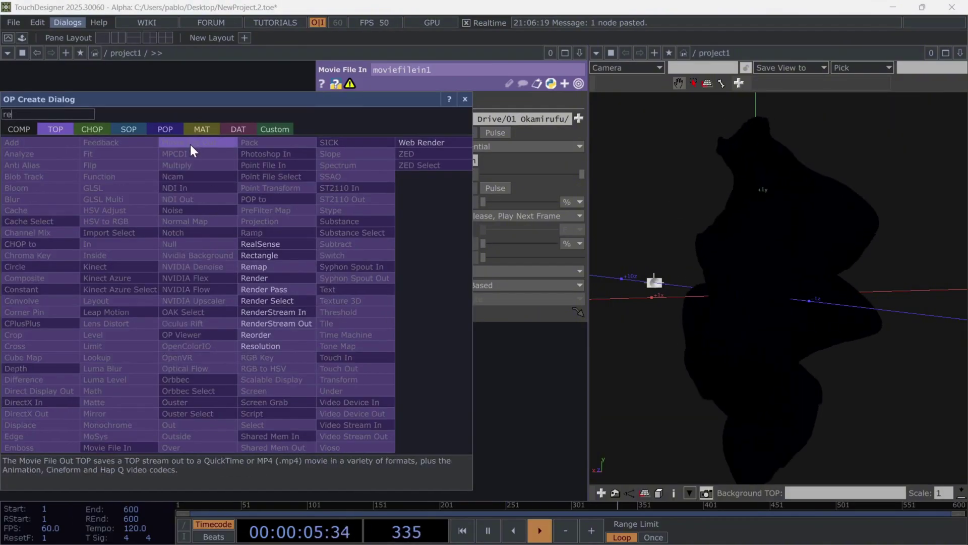
{"action": "left_click", "coordinate": [262, 278]}
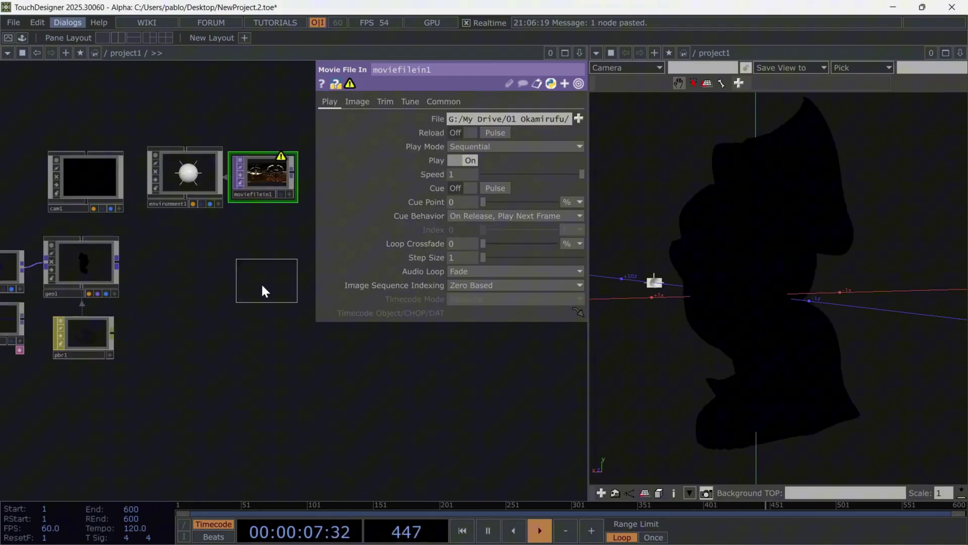
{"action": "left_click", "coordinate": [237, 295]}
{"action": "left_click", "coordinate": [538, 102]}
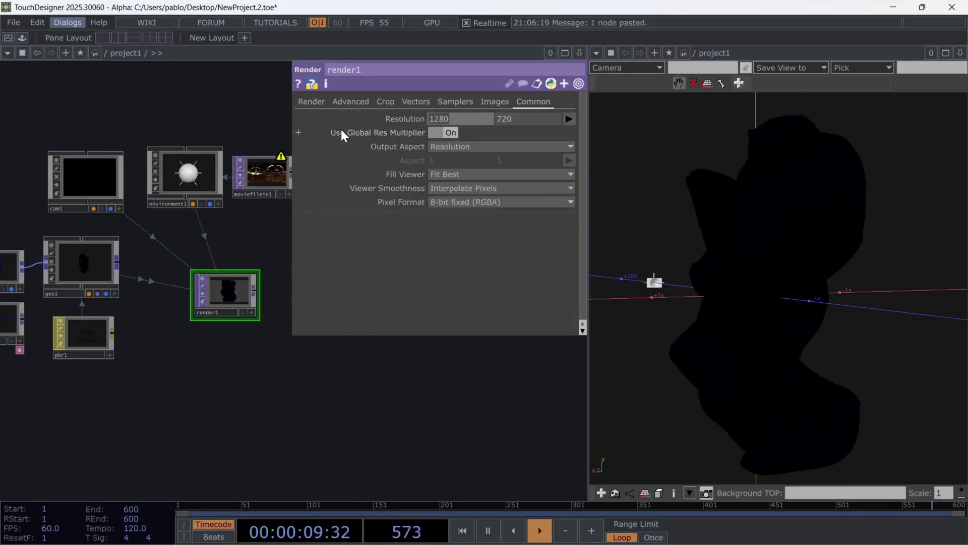
{"action": "type", "text": "128"}
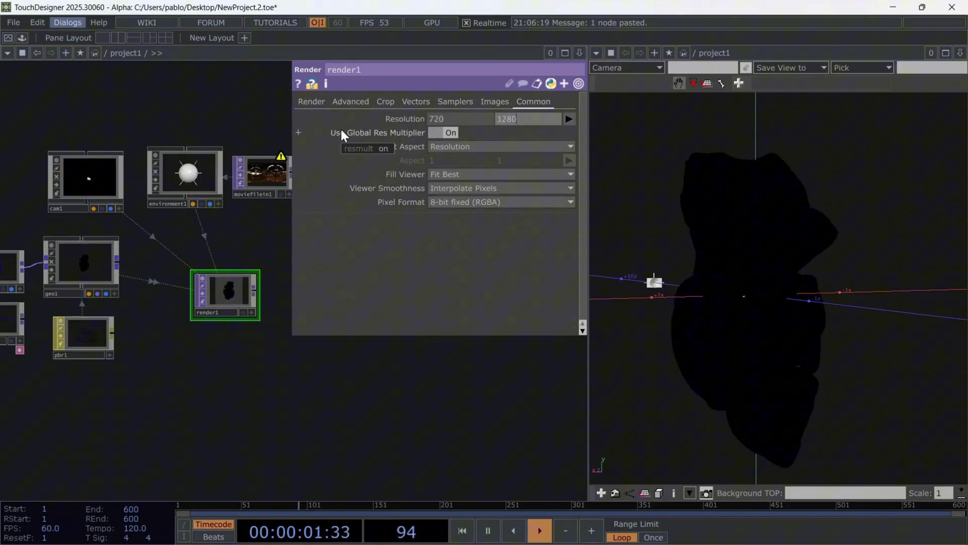
- Set render1's background colour alpha to 1 for a fully opaque black background
{"action": "left_click", "coordinate": [311, 101]}
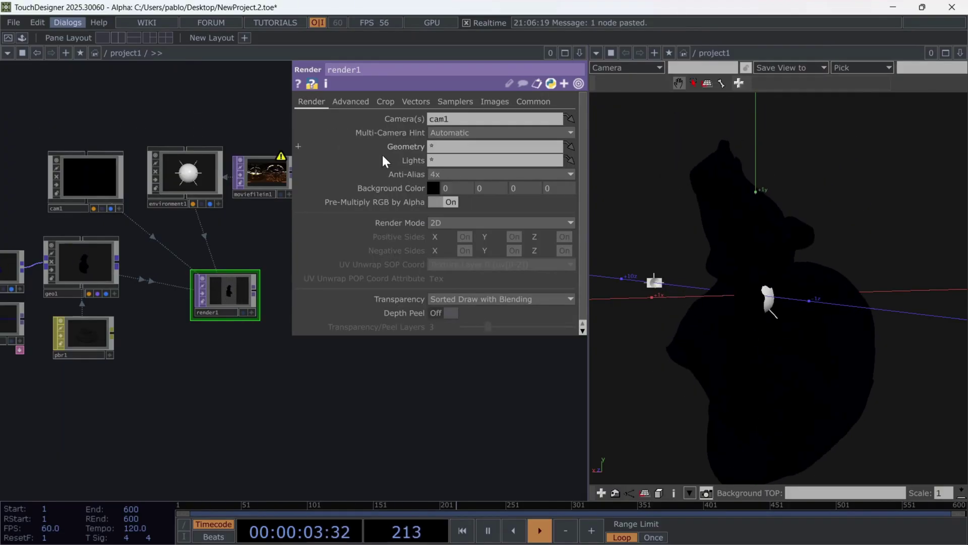
{"action": "left_click", "coordinate": [558, 188]}
{"action": "type", "text": "1"}
{"action": "key", "text": "Return"}
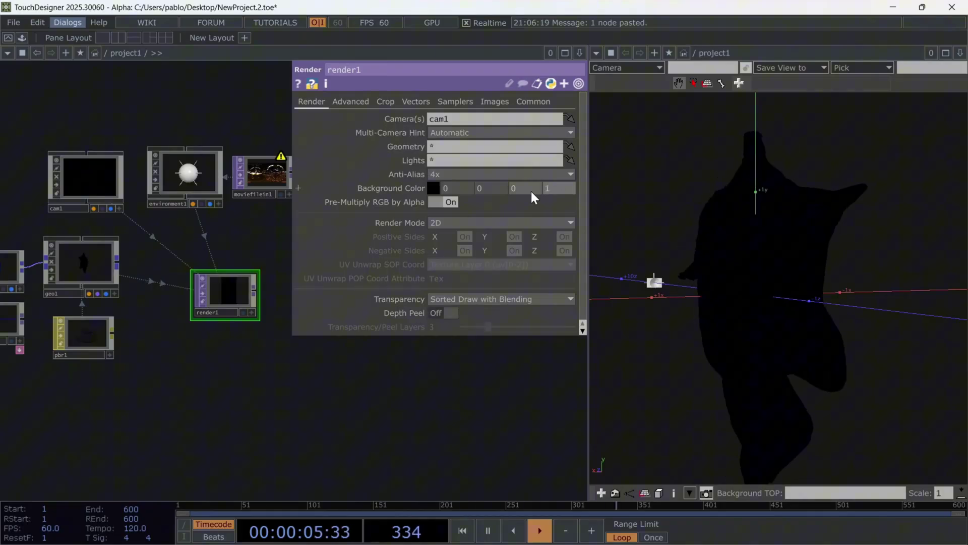
{"action": "scroll", "coordinate": [202, 297], "scroll_direction": "up", "scroll_amount": 5}
{"action": "scroll", "coordinate": [255, 316], "scroll_direction": "down", "scroll_amount": 3}
{"action": "scroll", "coordinate": [255, 315], "scroll_direction": "down", "scroll_amount": 2}
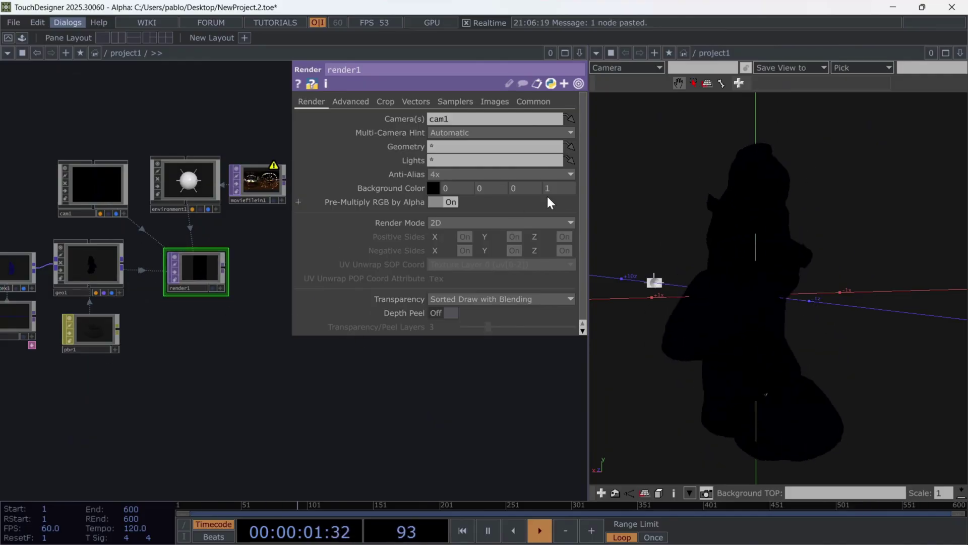
{"action": "left_click", "coordinate": [596, 53]}
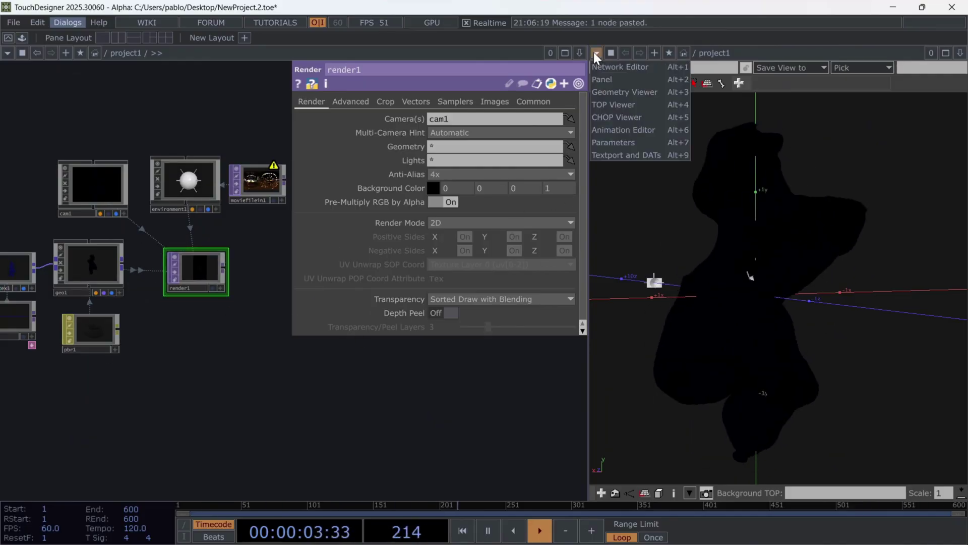
- Show render1 in a TOP Viewer pane and lower pbr1 roughness to about 0.219
{"action": "left_click", "coordinate": [605, 106]}
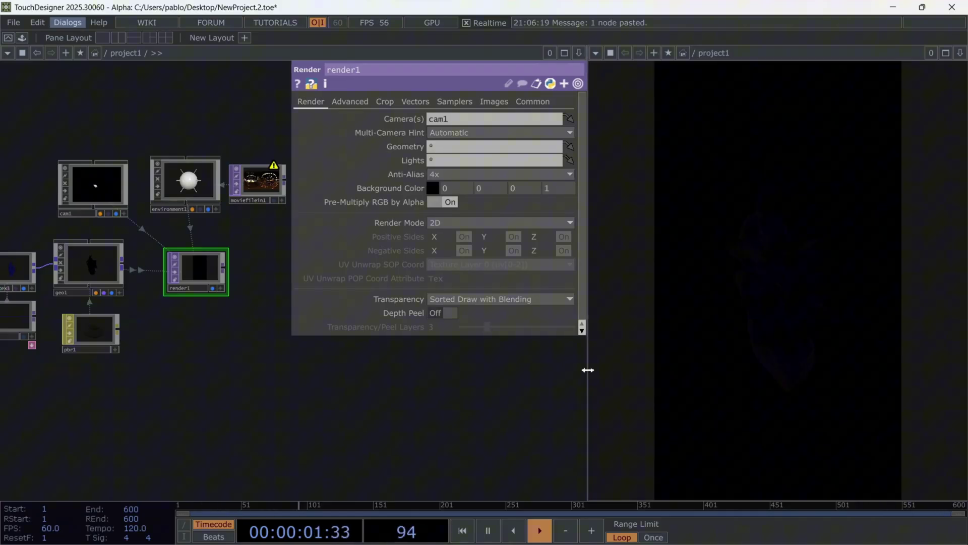
{"action": "left_click_drag", "start_coordinate": [588, 370], "coordinate": [717, 374]}
{"action": "left_click", "coordinate": [107, 331]}
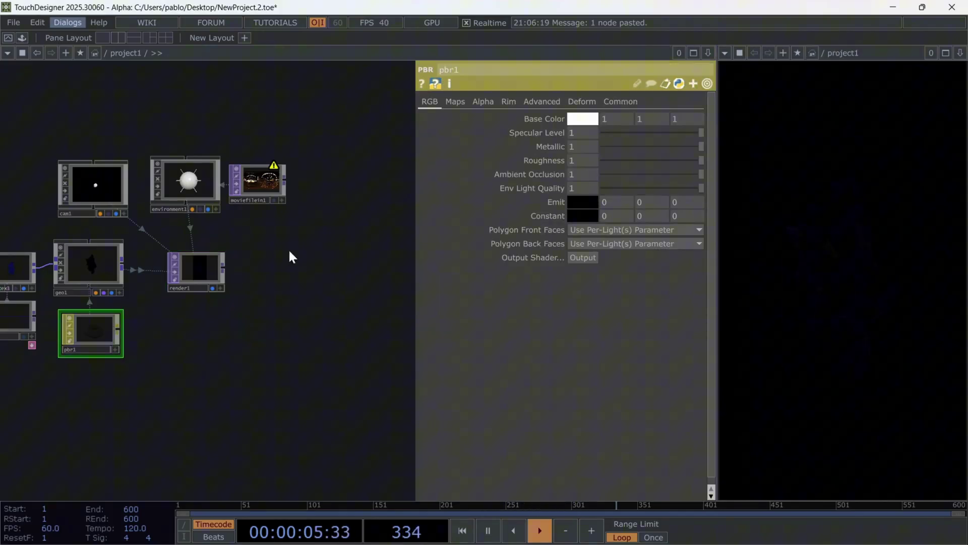
{"action": "left_click_drag", "start_coordinate": [685, 161], "coordinate": [626, 162]}
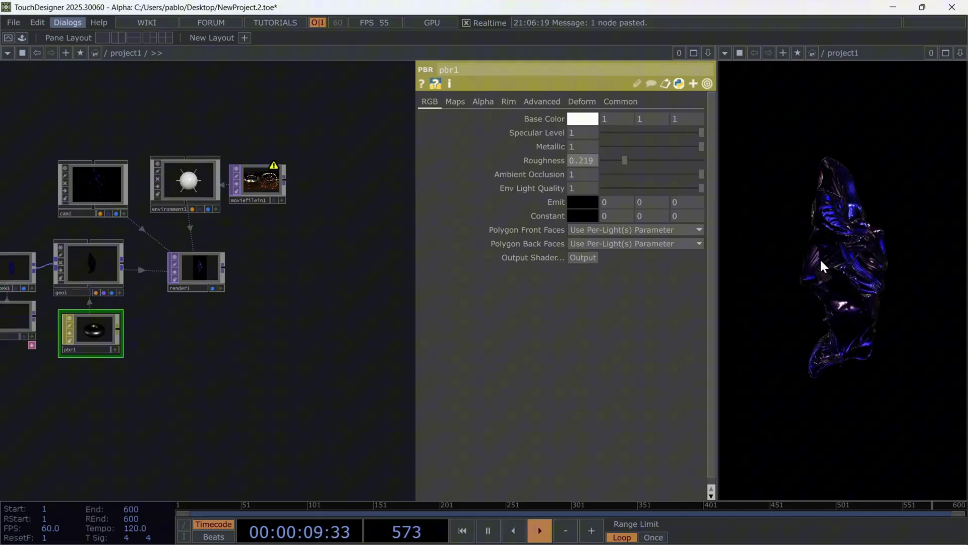
- Set geo1's Uniform Scale to 1.8 to enlarge the rendered form
{"action": "left_click", "coordinate": [95, 260]}
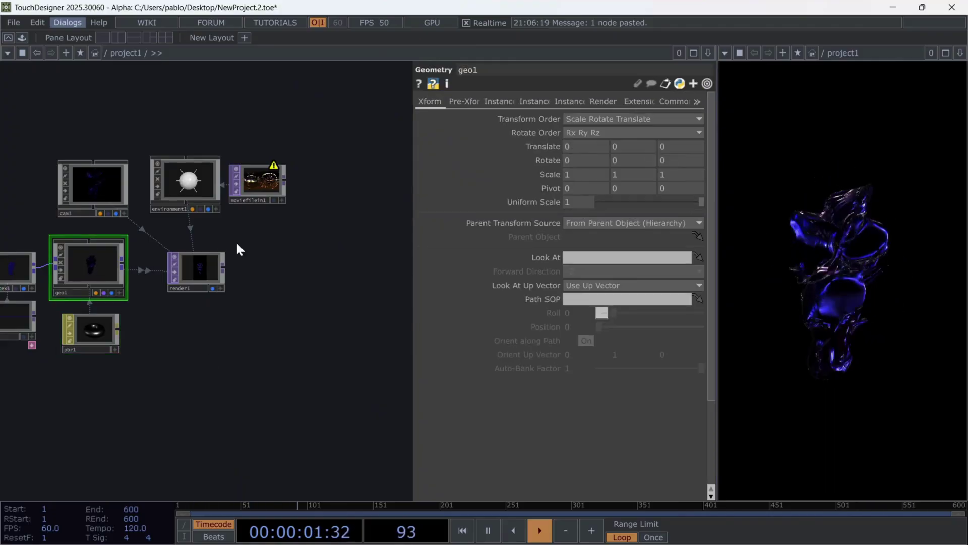
{"action": "middle_click_drag", "start_coordinate": [578, 201], "coordinate": [578, 209]}
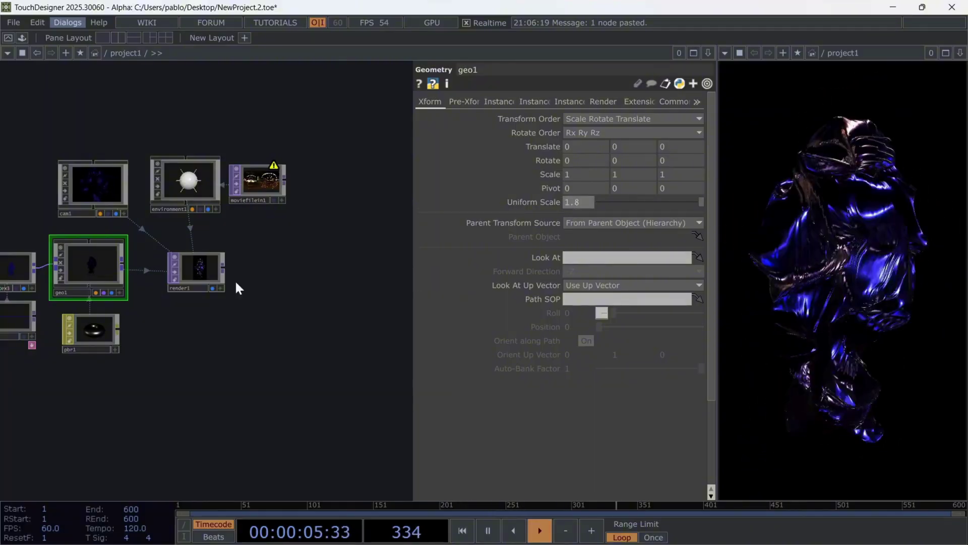
{"action": "left_click", "coordinate": [124, 213]}
{"action": "left_click", "coordinate": [124, 213]}
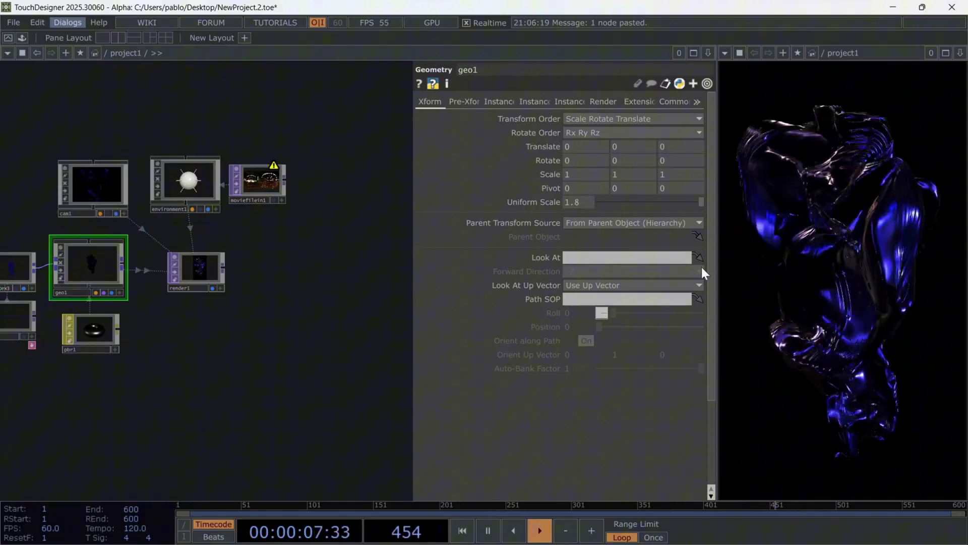
{"action": "scroll", "coordinate": [331, 366], "scroll_direction": "down", "scroll_amount": 2}
{"action": "scroll", "coordinate": [199, 394], "scroll_direction": "down", "scroll_amount": 3}
- Hide geo1's parameters with P and frame the full sphere1-to-render1 network
{"action": "scroll", "coordinate": [186, 319], "scroll_direction": "up", "scroll_amount": 5}
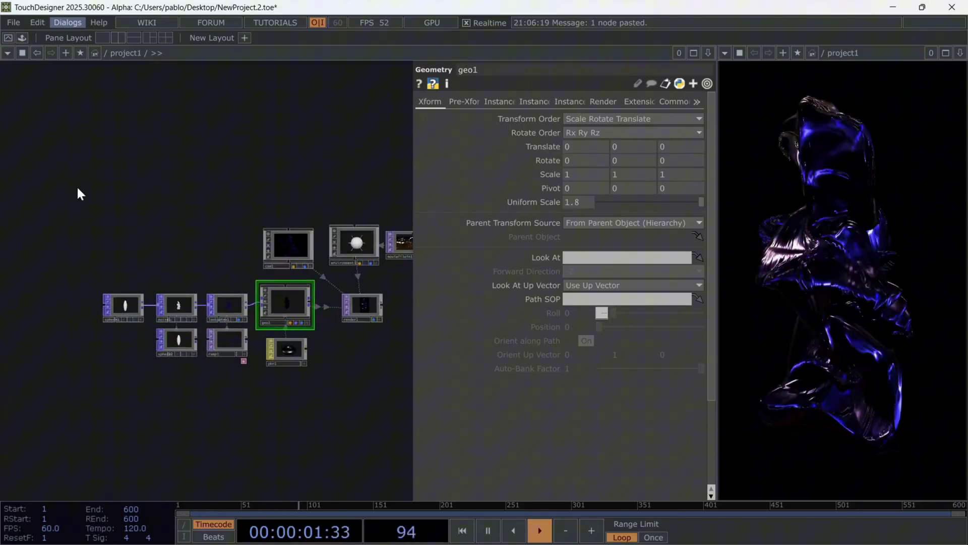
{"action": "key", "text": "p"}
{"action": "left_click_drag", "start_coordinate": [458, 353], "coordinate": [591, 280]}
{"action": "scroll", "coordinate": [562, 284], "scroll_direction": "up", "scroll_amount": 3}
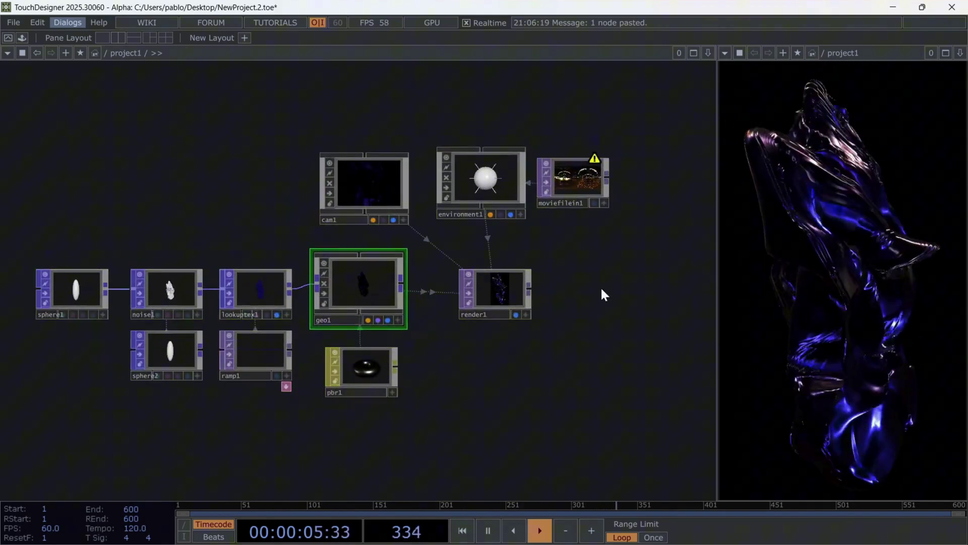